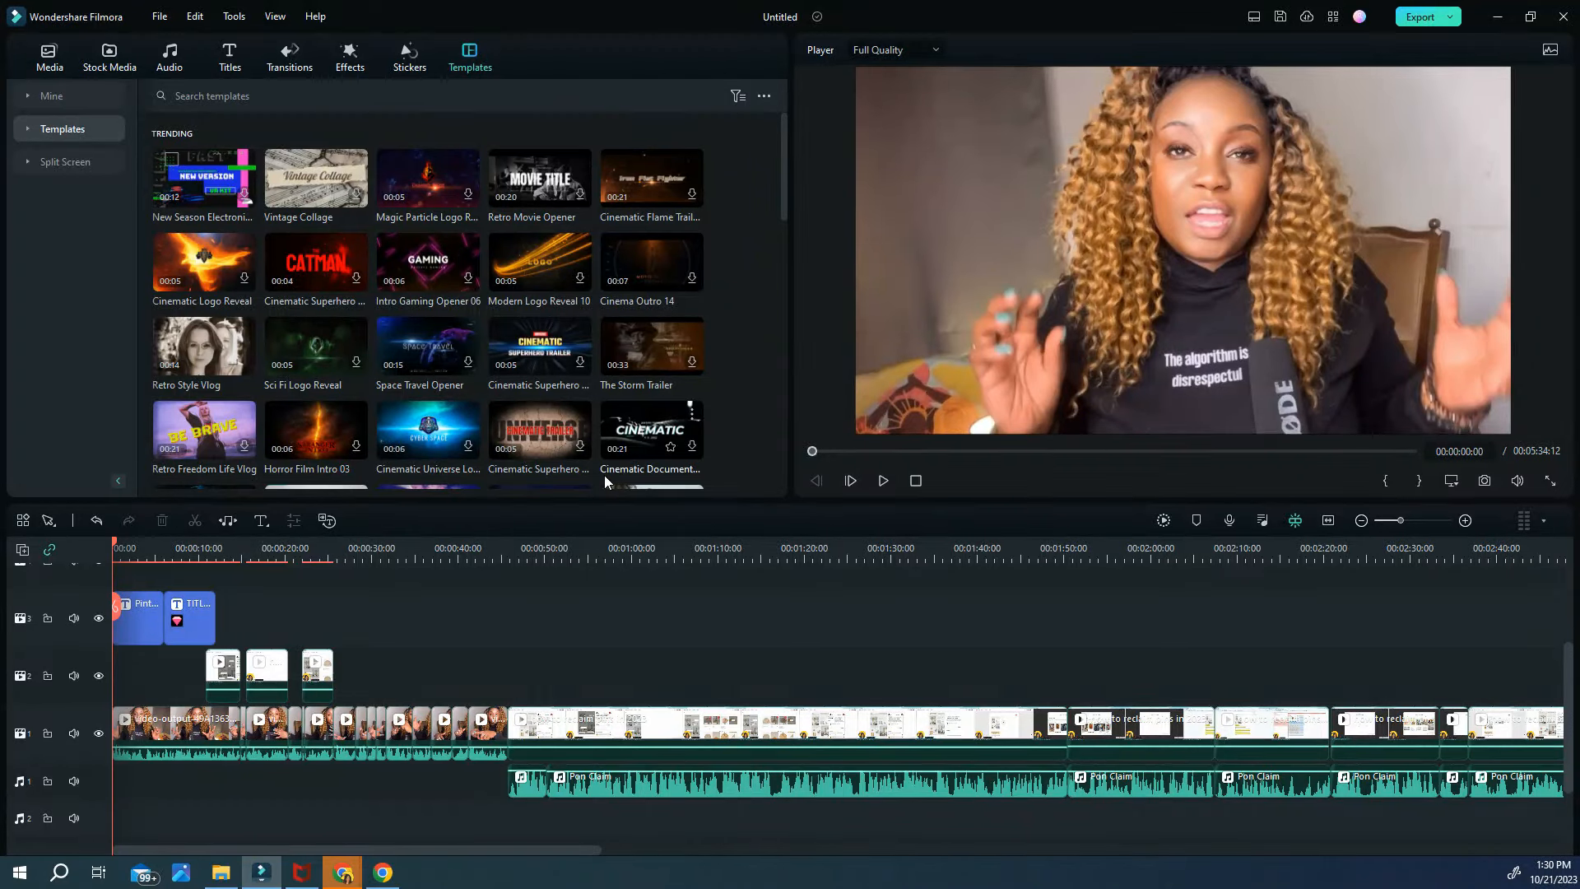
Examine the whole timeline from start to end, including the titles, overlay clips, main video and audio tracks
drag(515, 851, 749, 852)
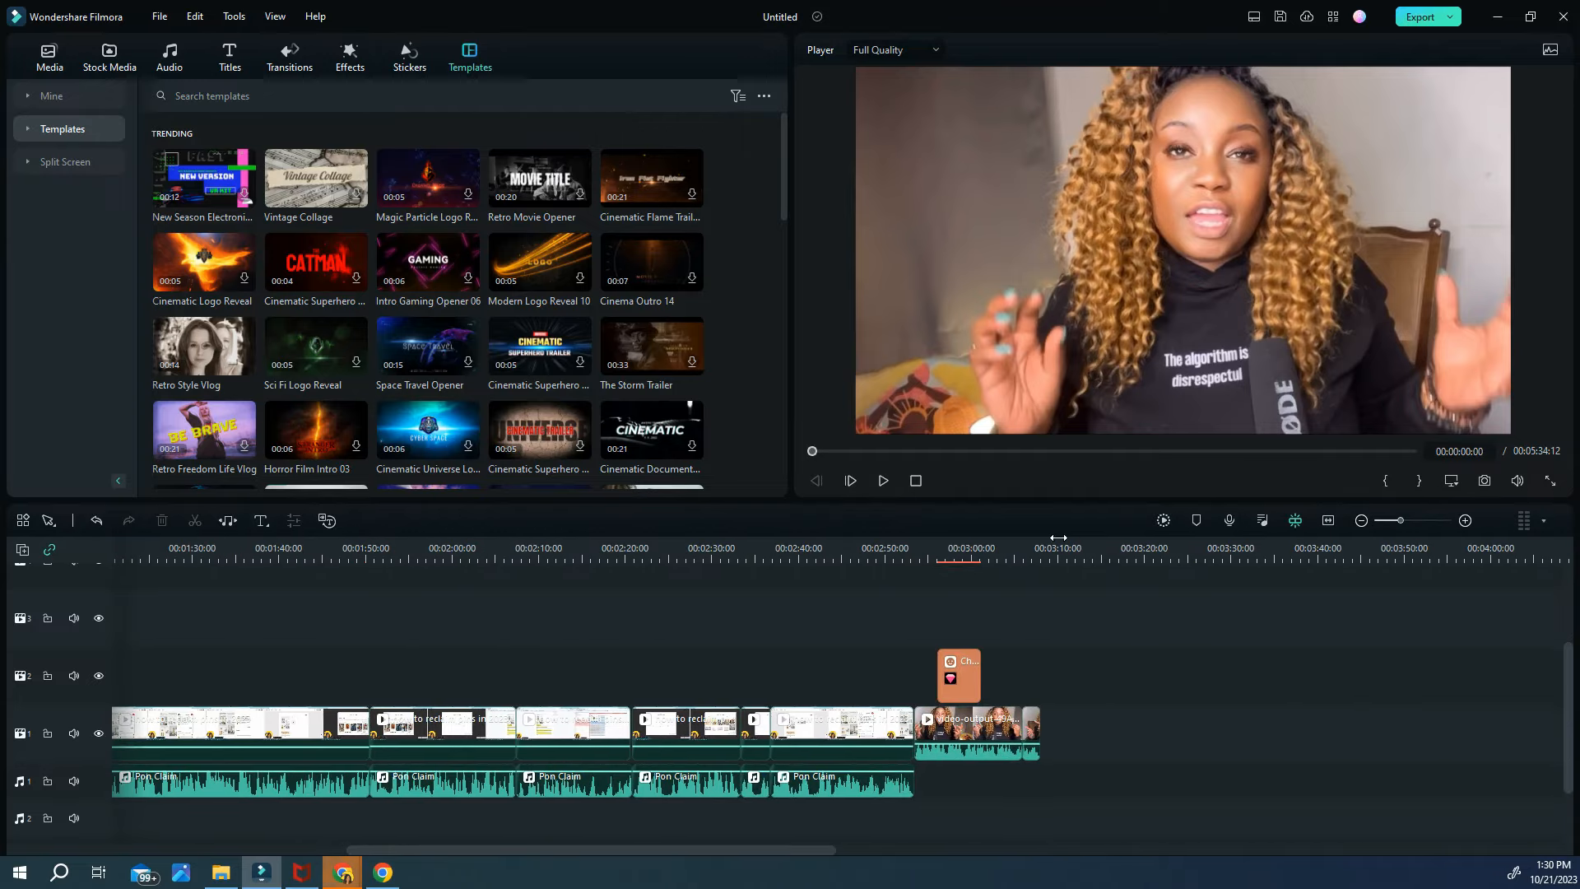
drag(803, 853, 568, 853)
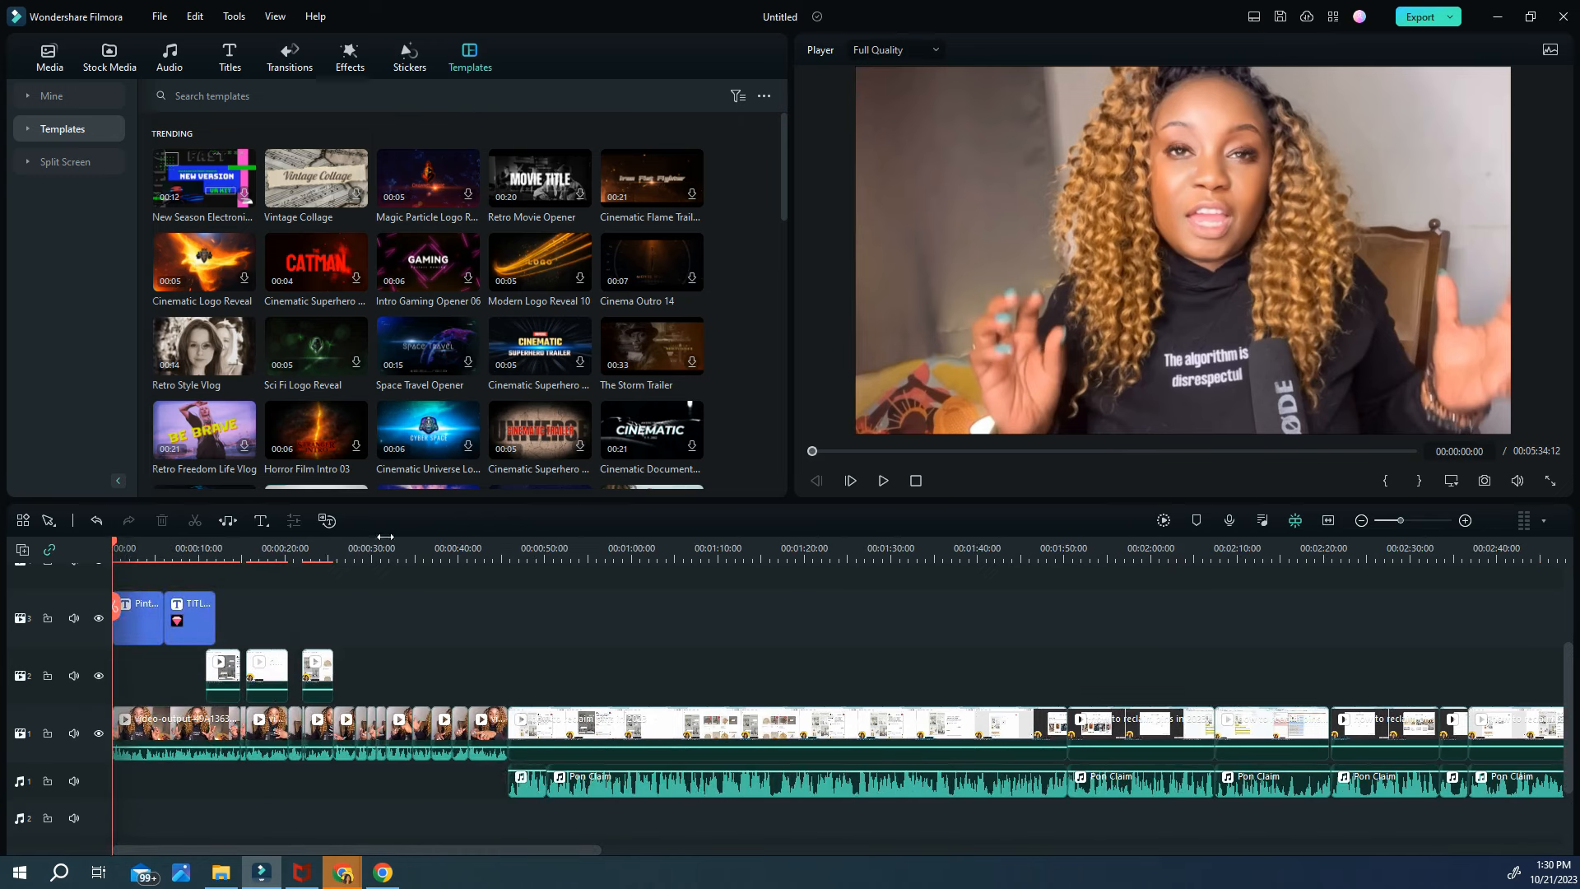
scroll(426, 812, up, 2)
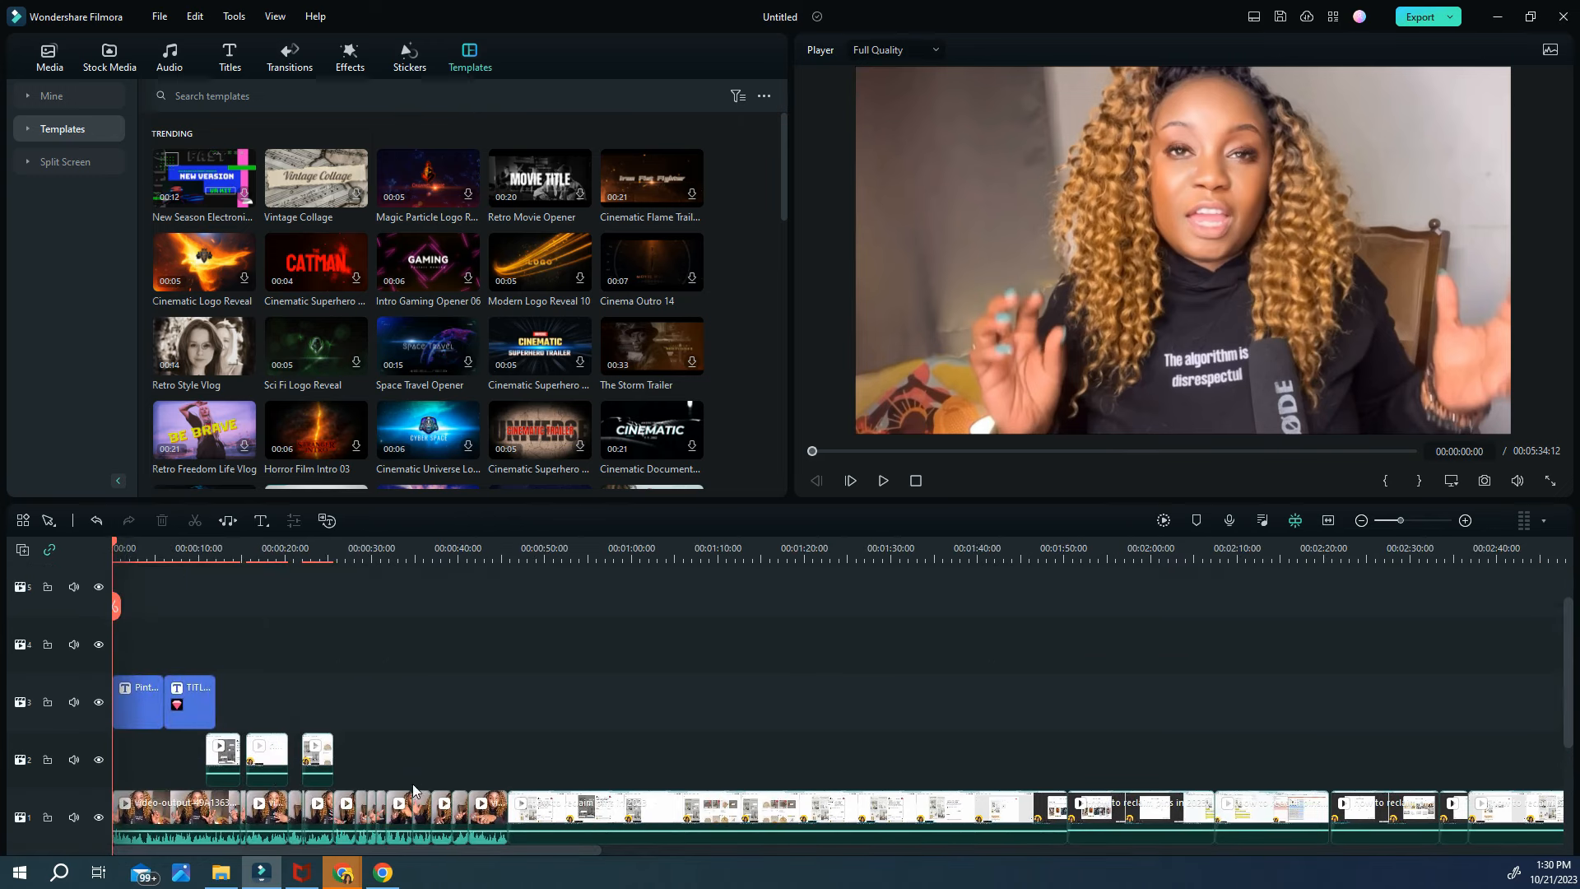
scroll(323, 670, down, 1)
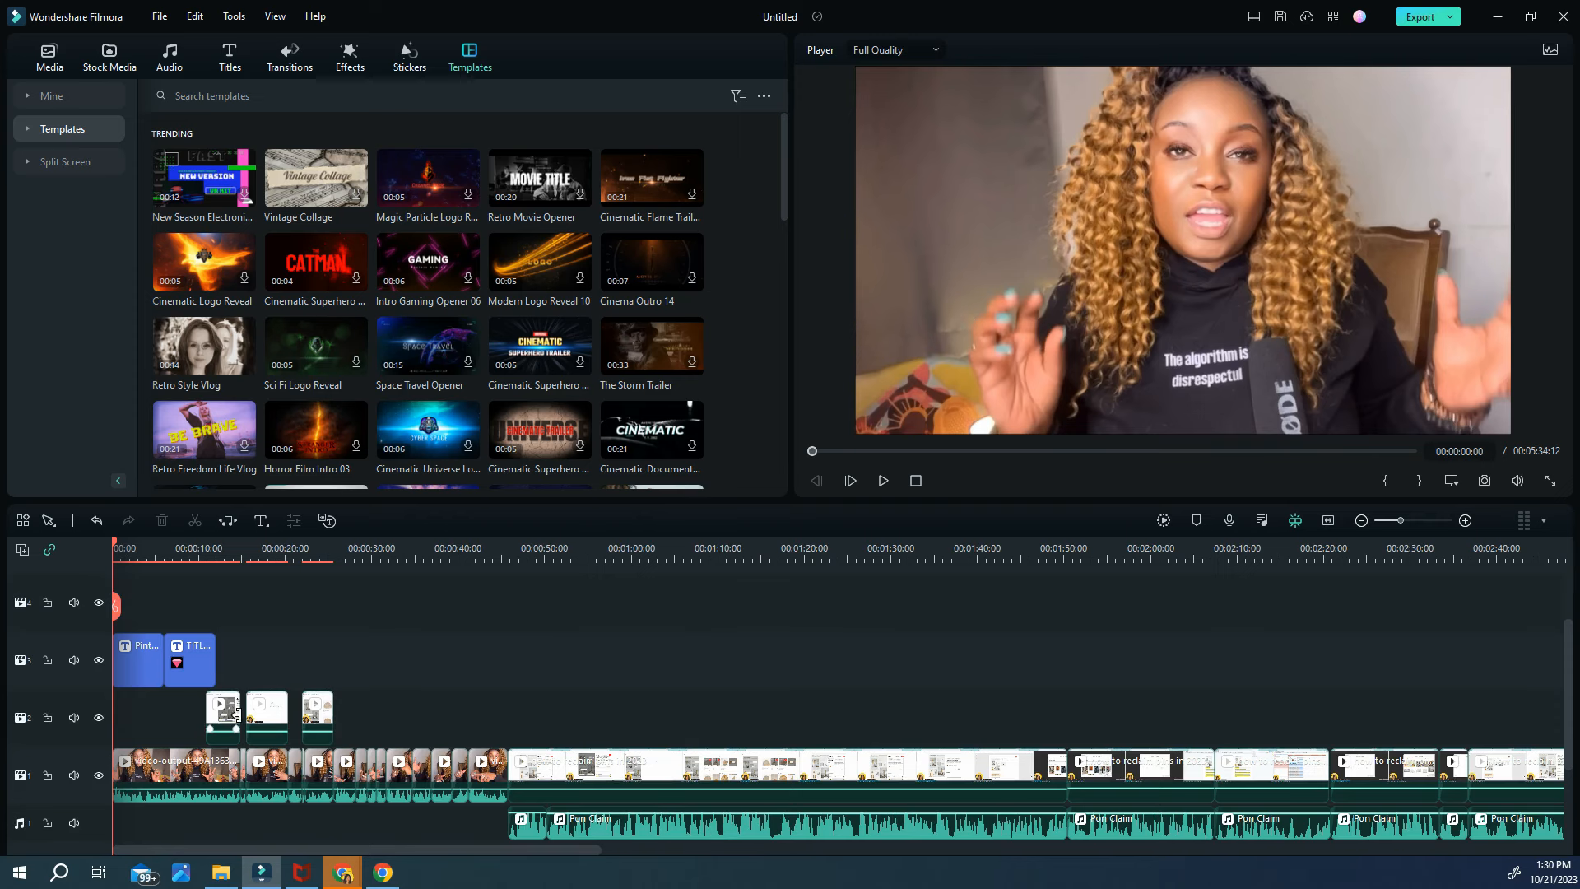
scroll(576, 613, down, 1)
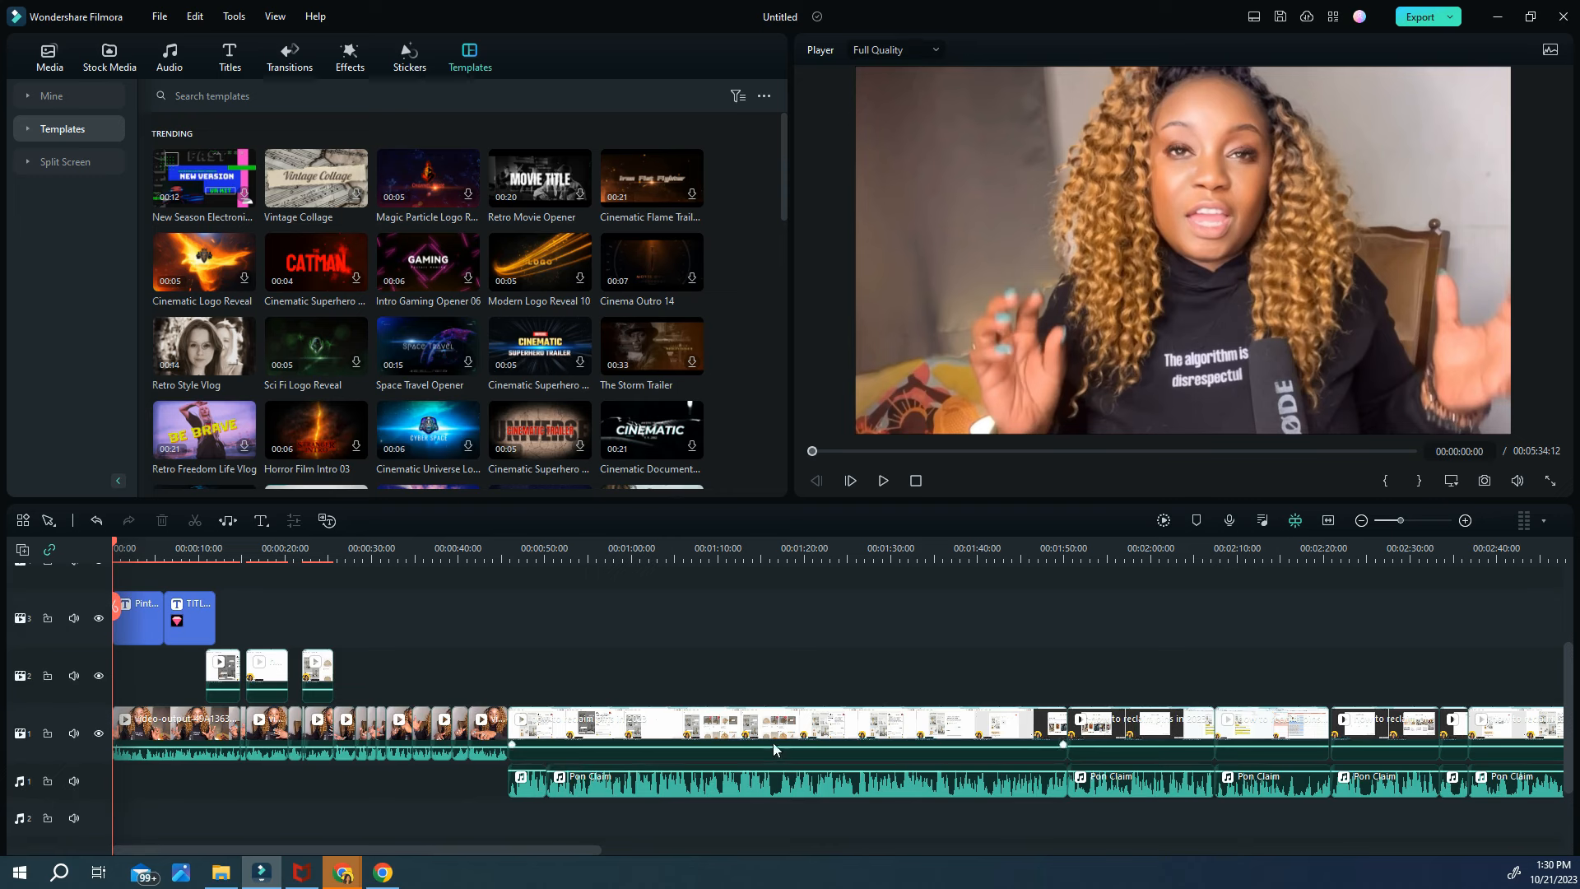
scroll(97, 811, down, 2)
scroll(97, 811, up, 2)
Browse the audio library, covering the favorites, the personal music folder and the trending music
click(170, 58)
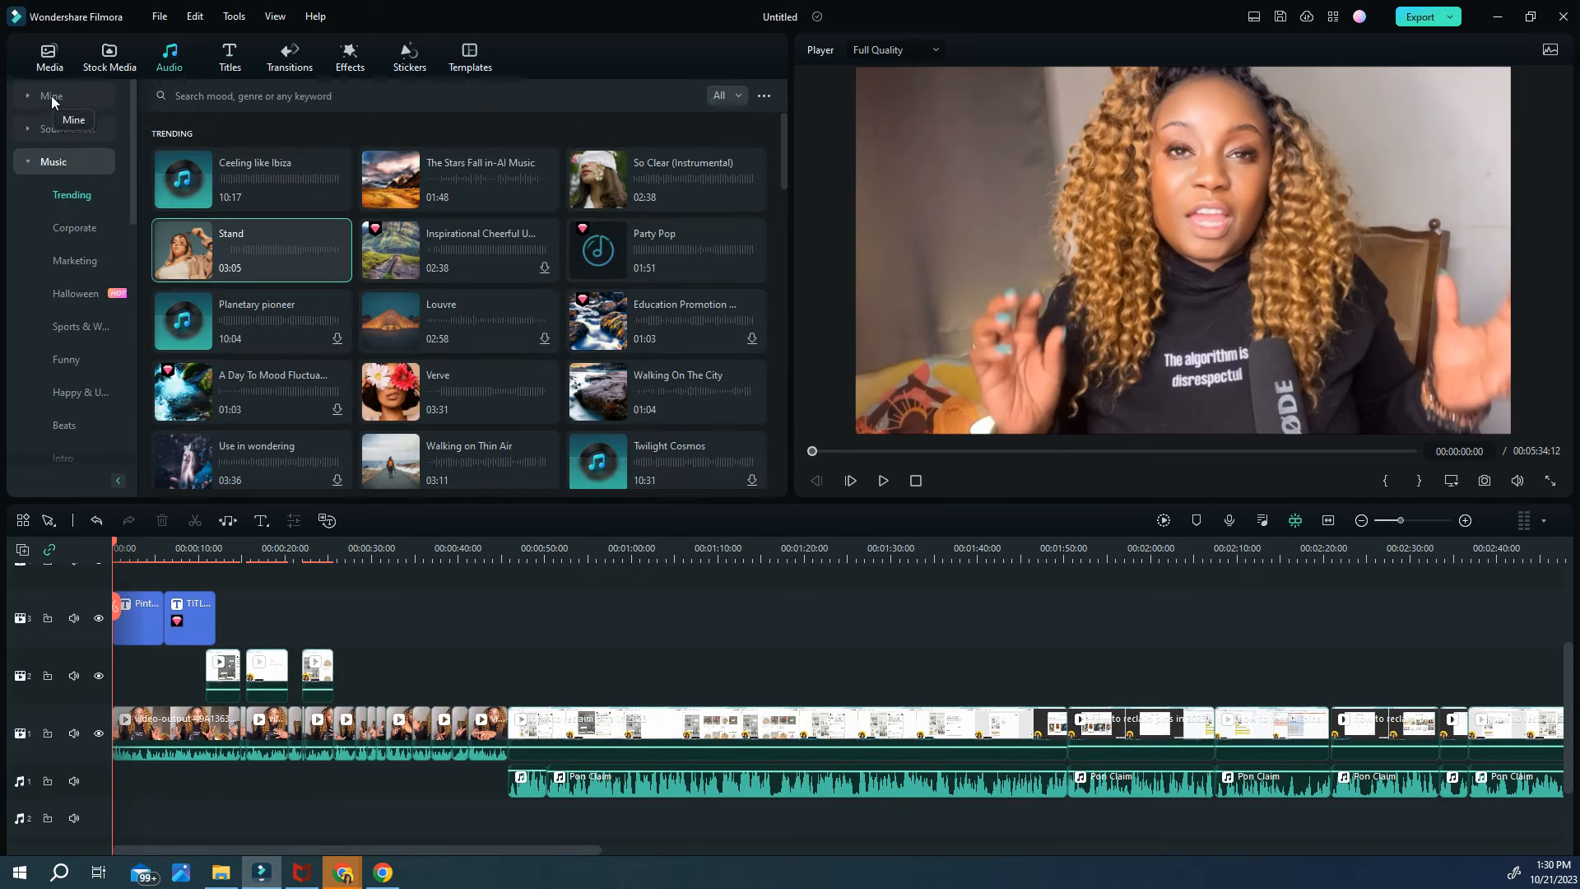
click(51, 96)
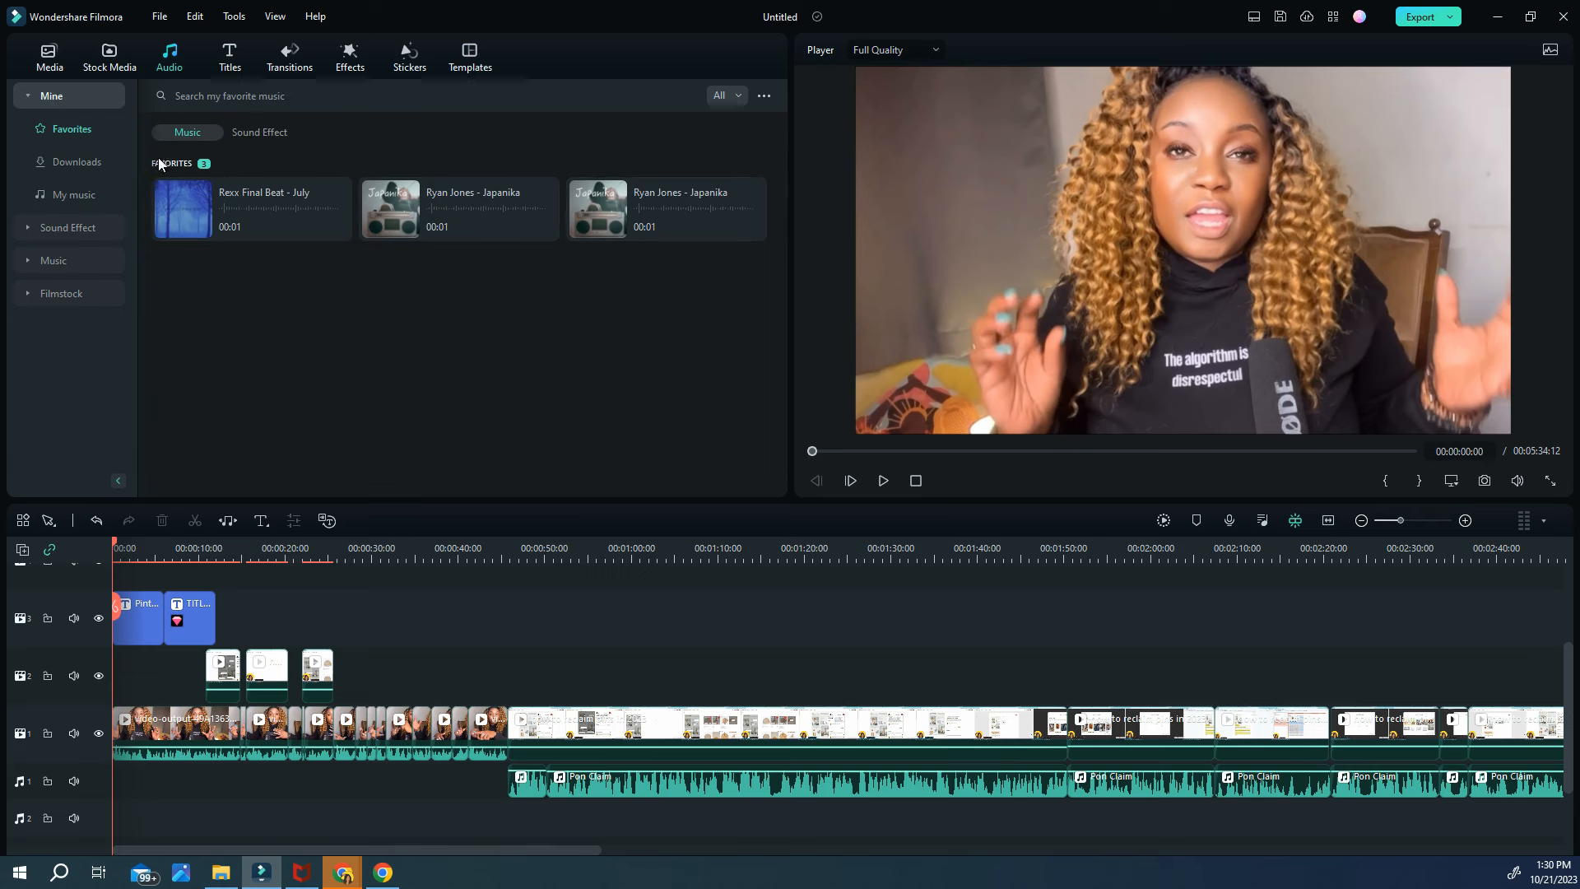
click(69, 195)
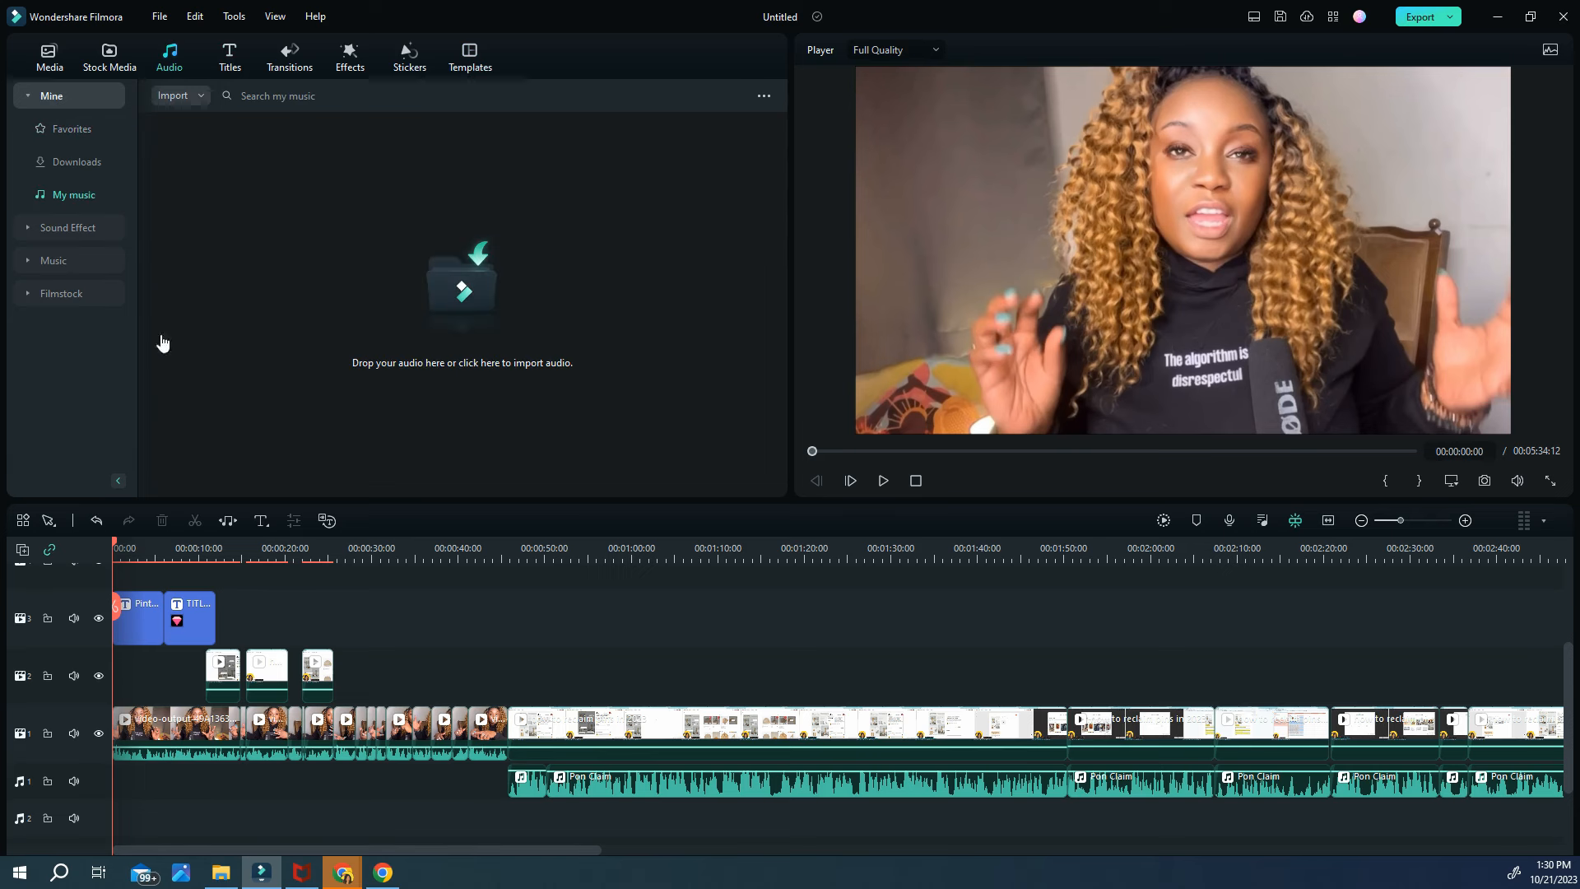
click(63, 260)
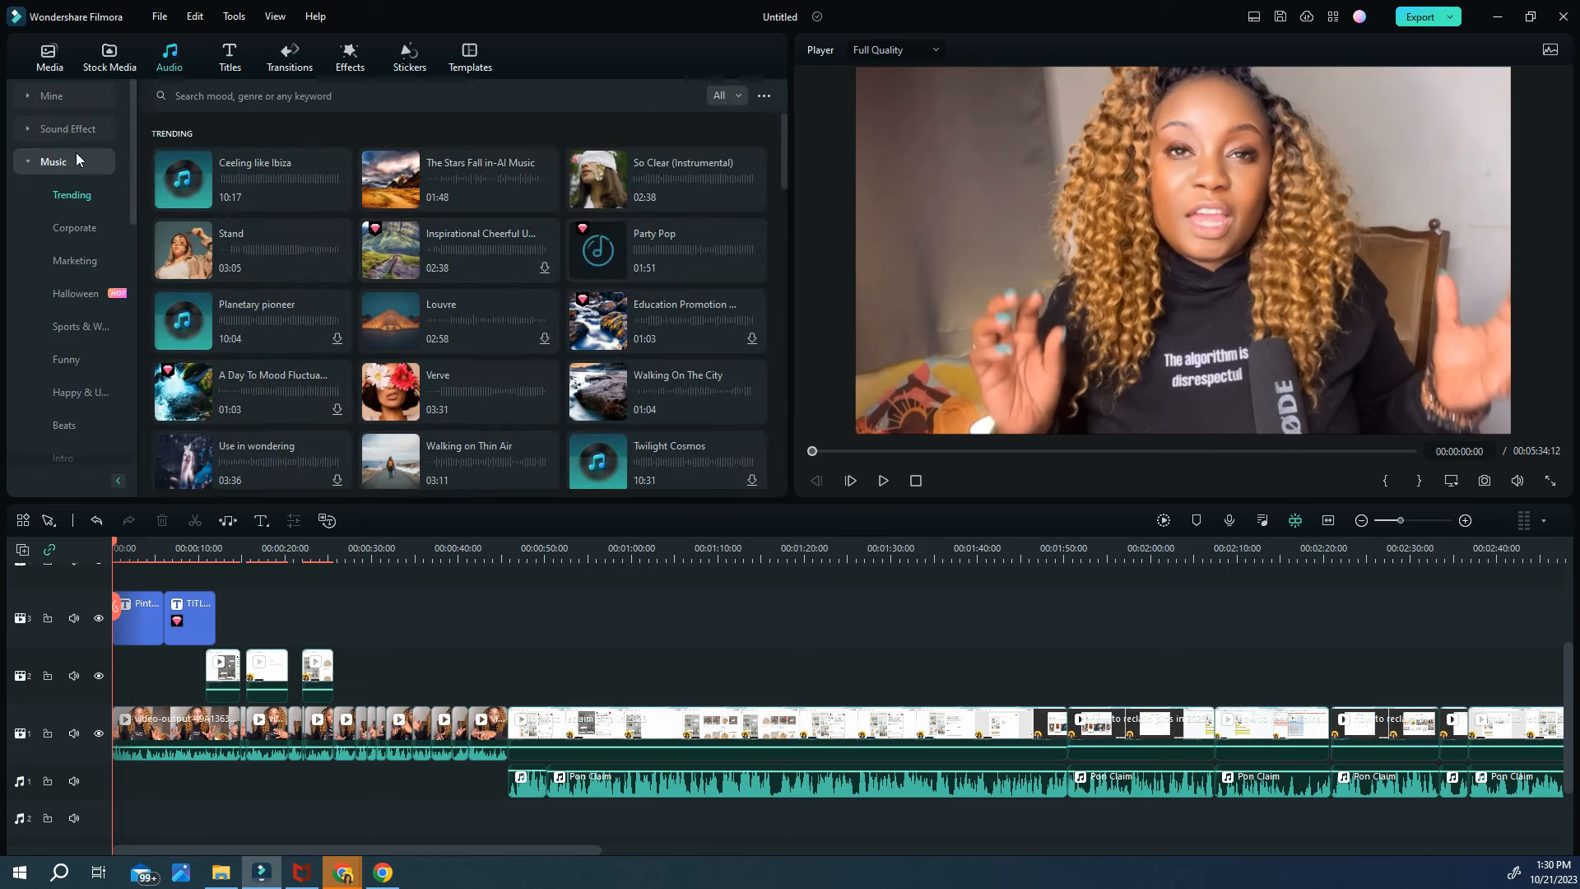
click(44, 100)
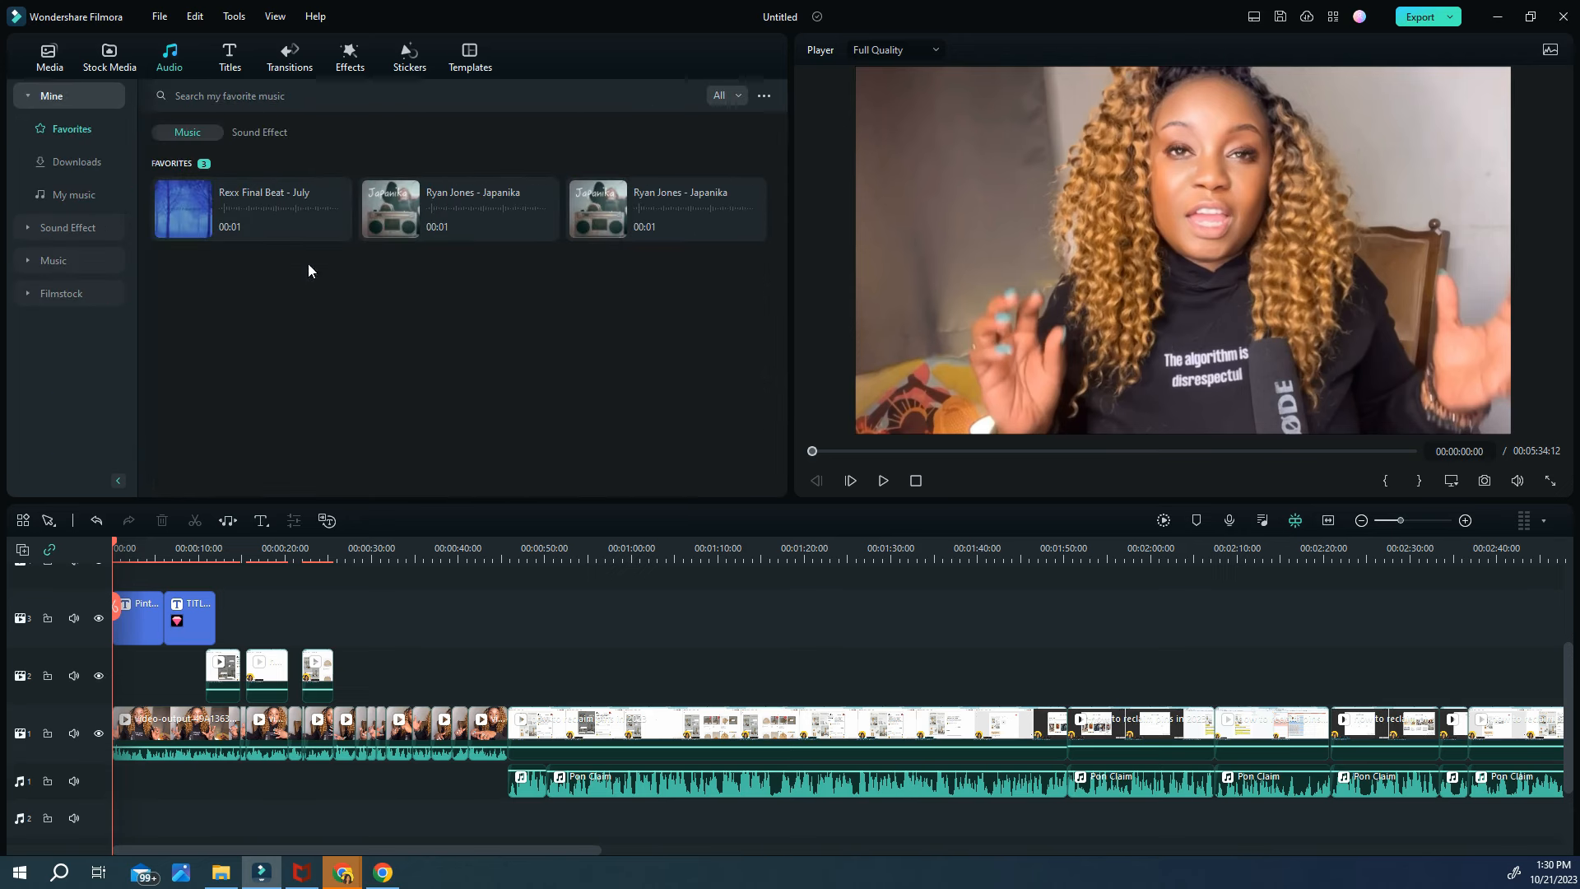
mouse_move(656, 198)
click(33, 260)
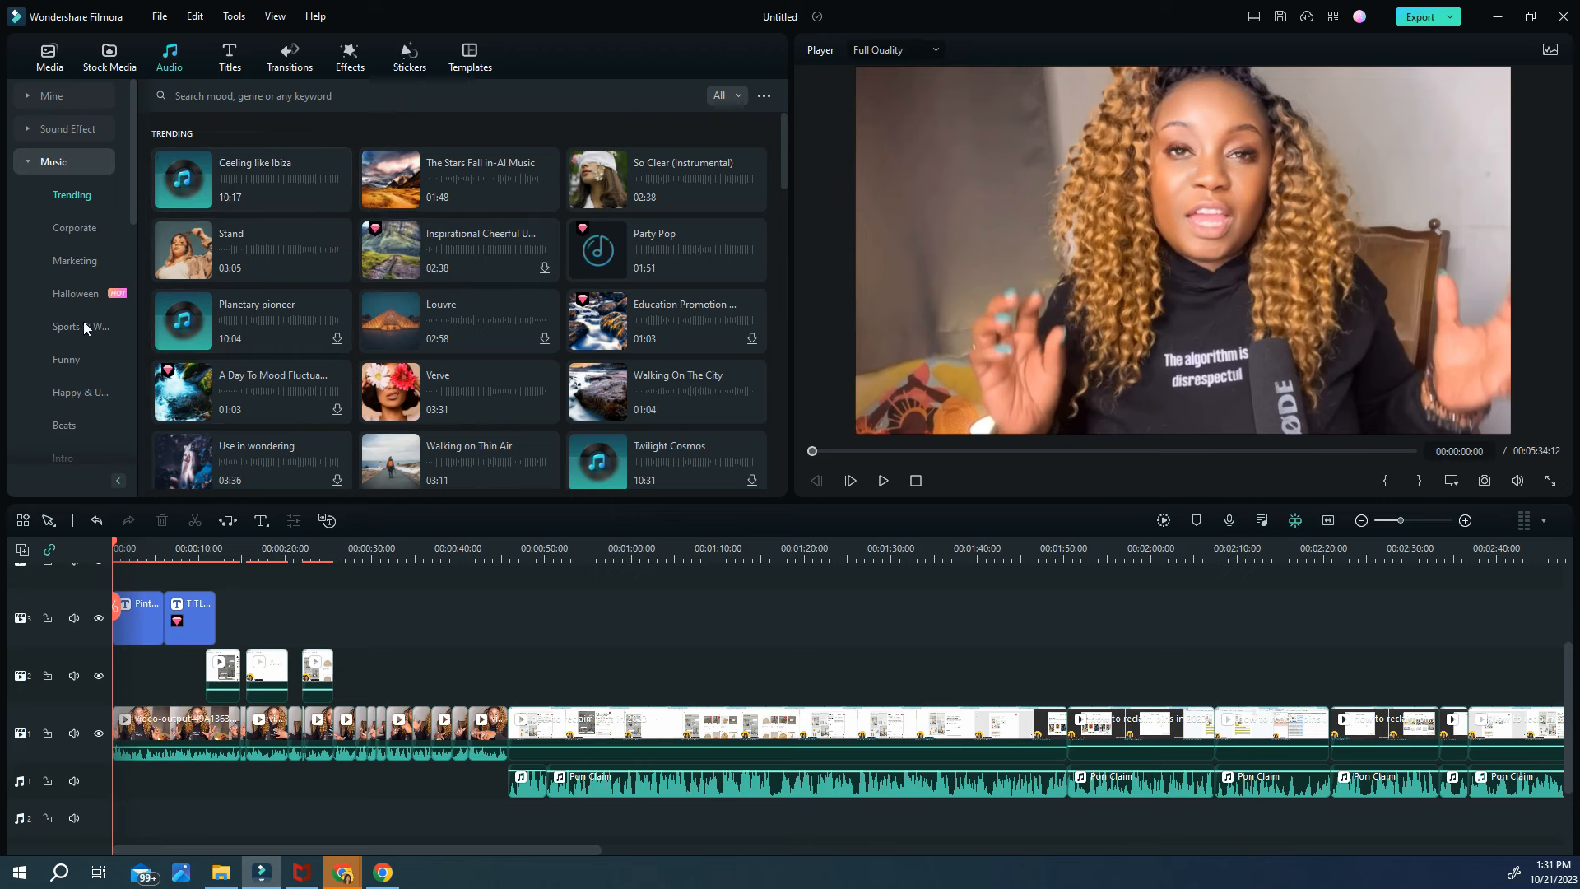
Preview the trending song Verve, add it at the start of audio track 2, and play the opening of the video
click(391, 401)
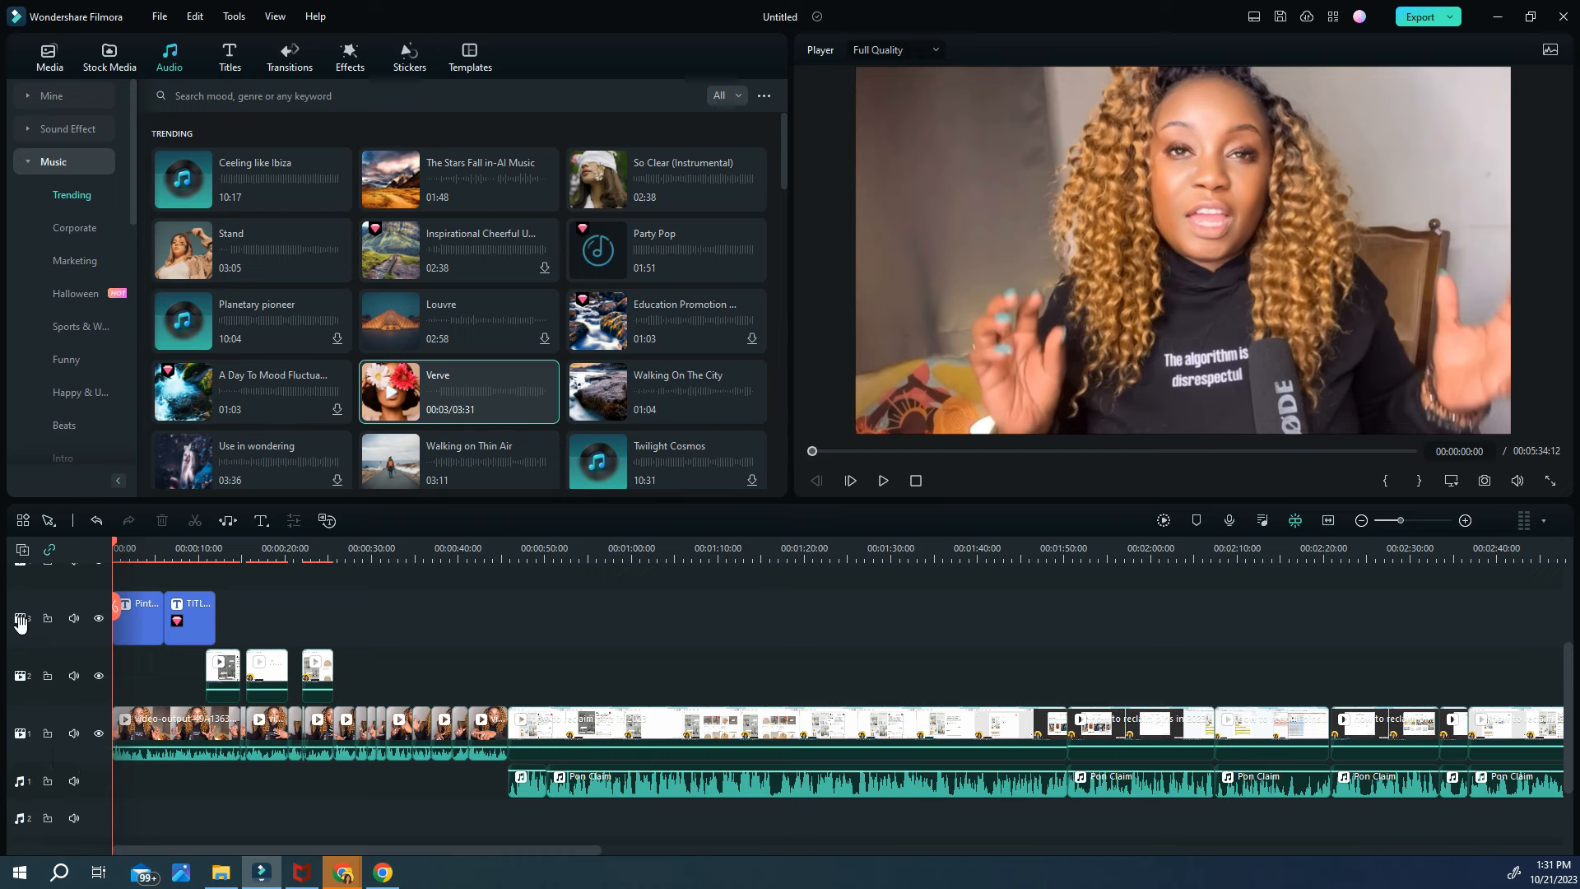
drag(405, 391, 101, 778)
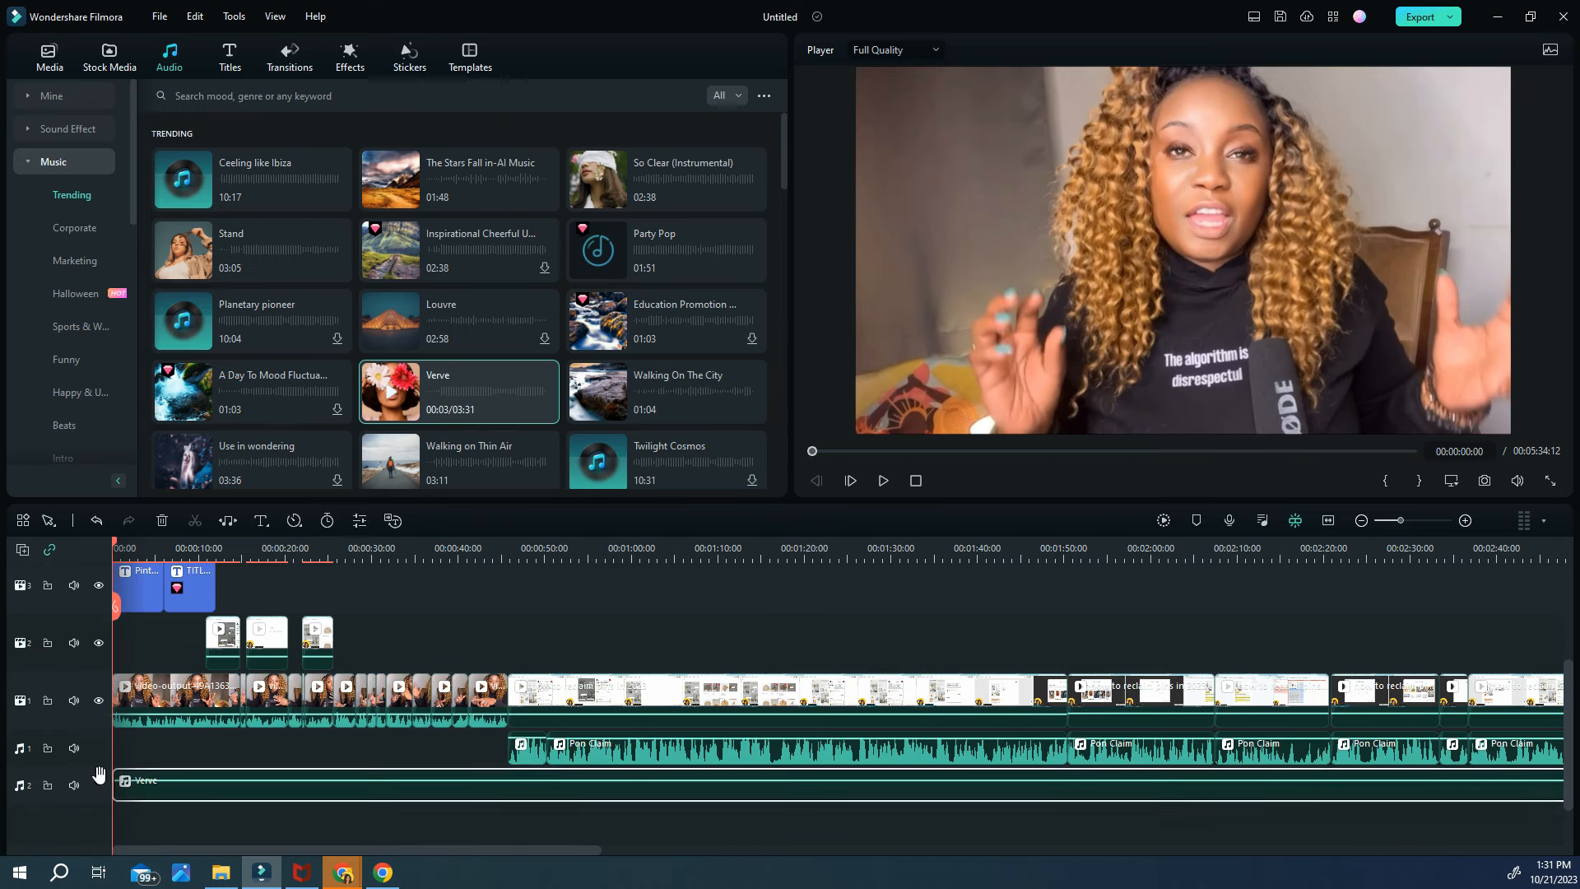
click(880, 482)
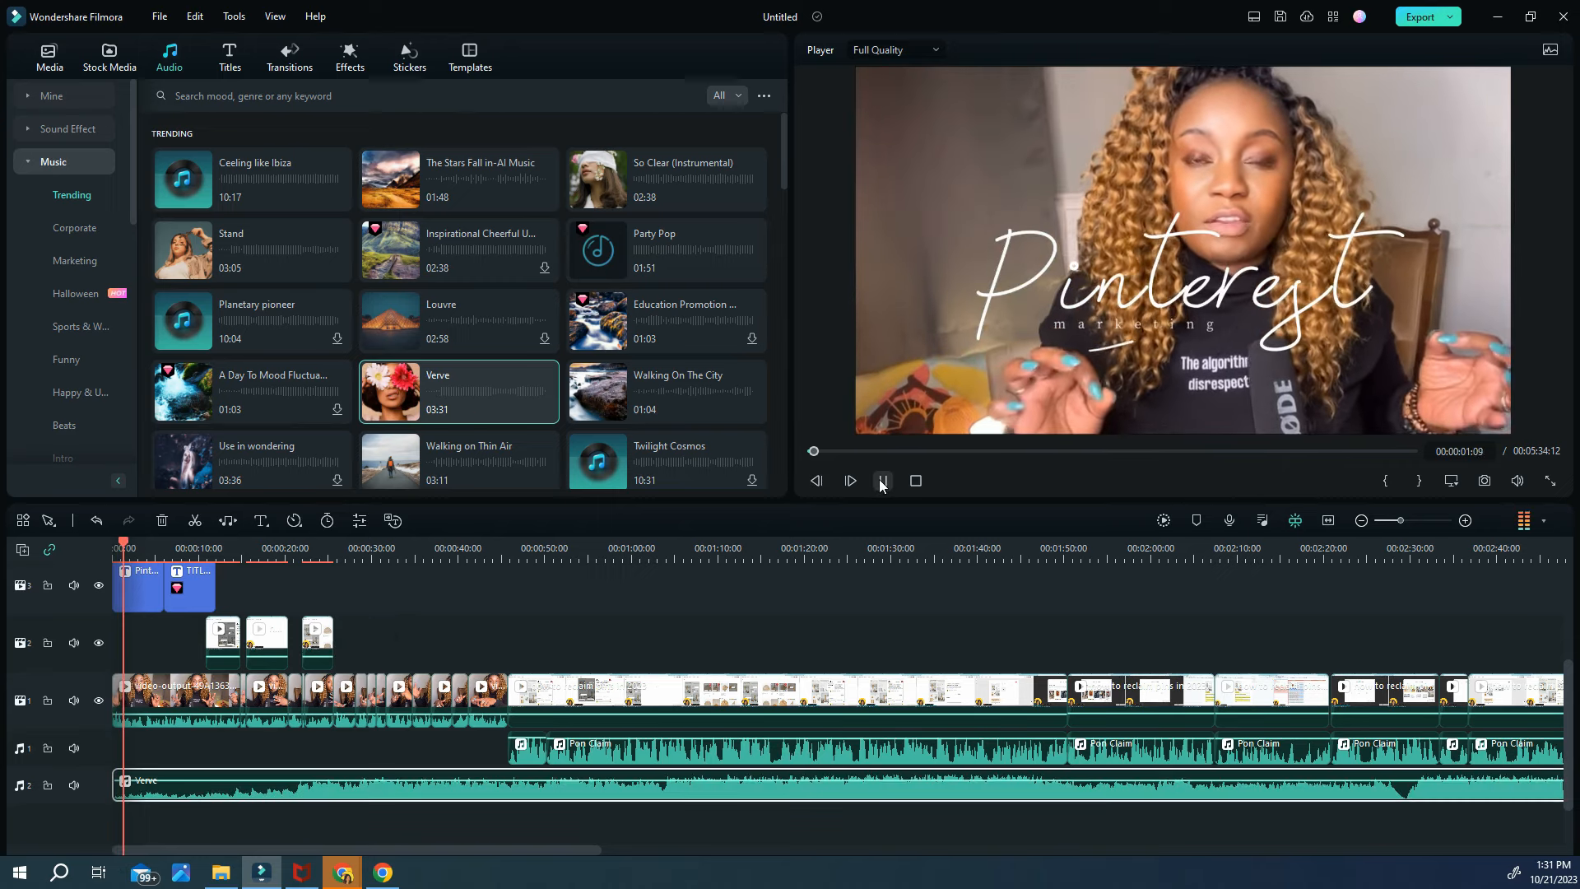
click(882, 481)
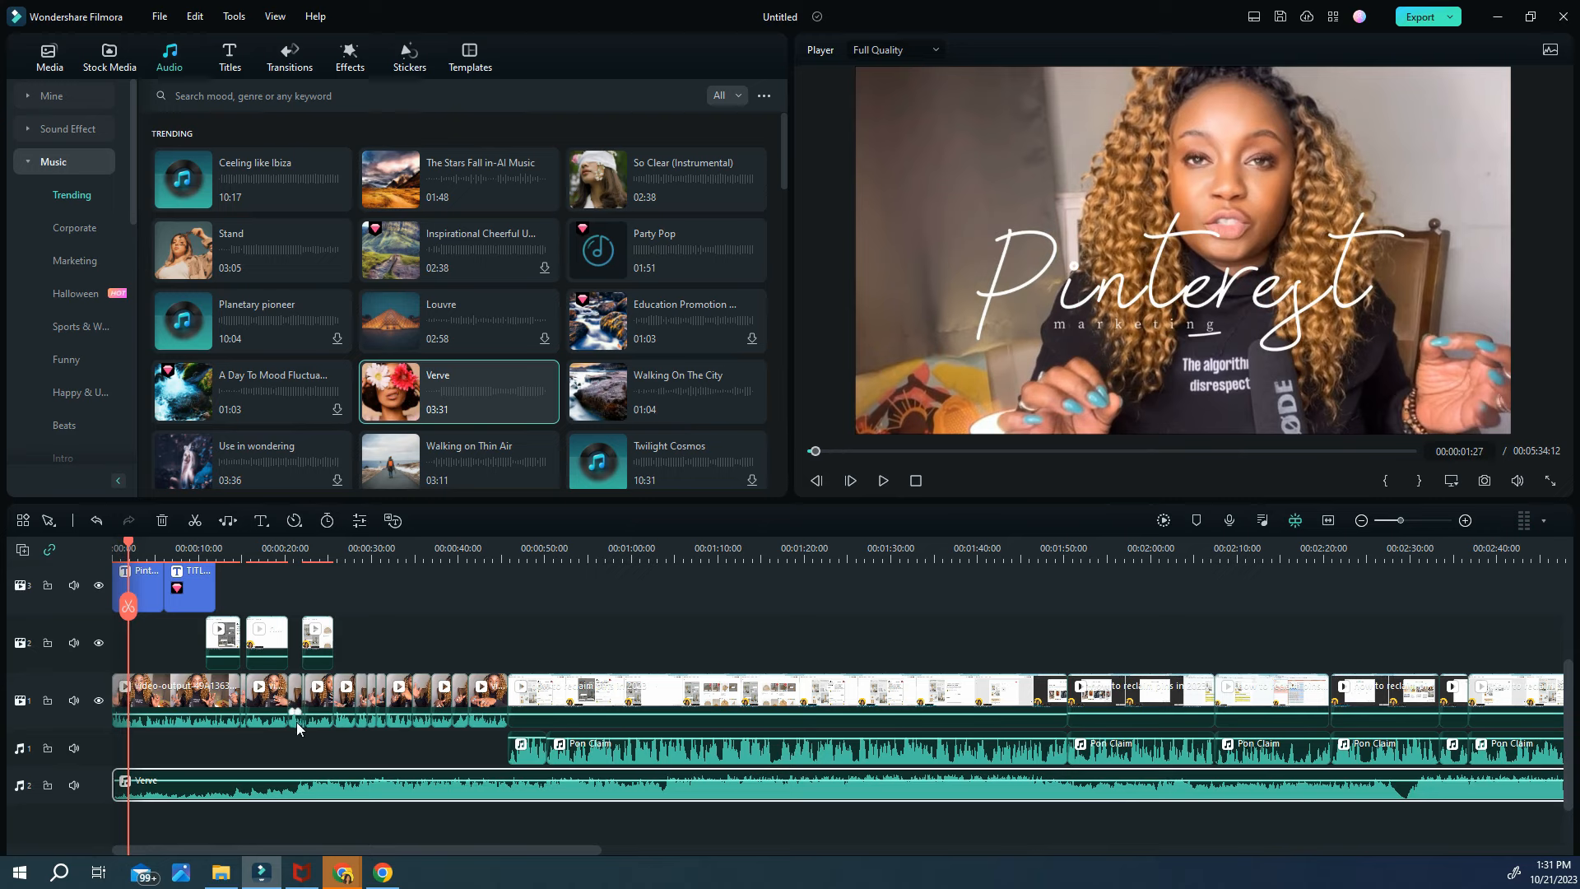
Lower the volume of the Verve music clip on audio track 2 and play the video to check the balance
mouse_move(350, 781)
mouse_down()
mouse_move(360, 796)
mouse_move(360, 770)
mouse_move(360, 796)
mouse_up()
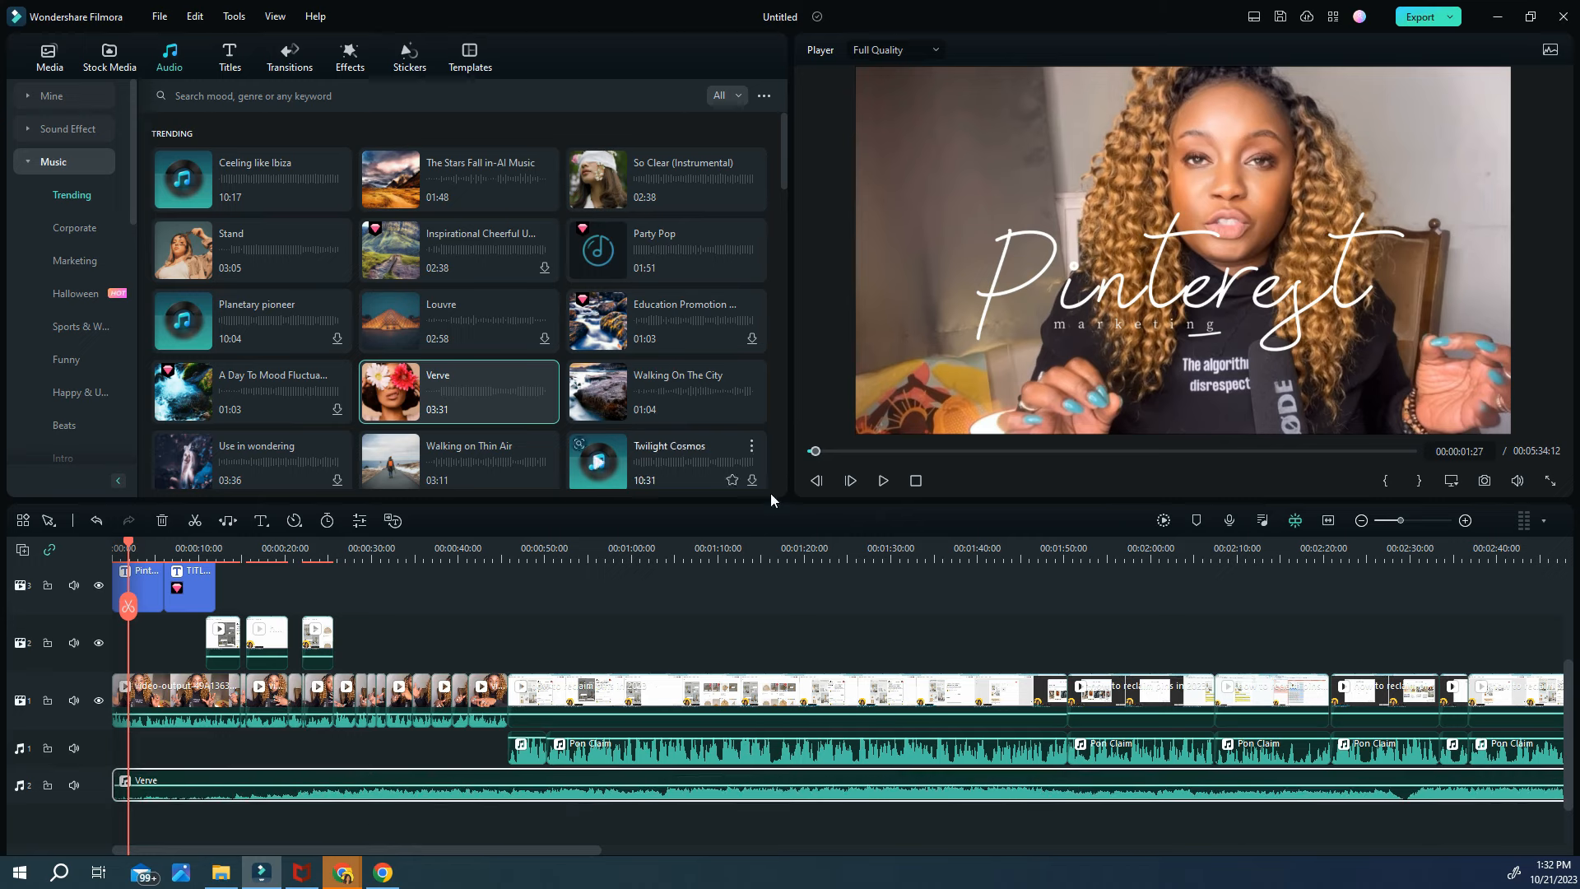
click(883, 481)
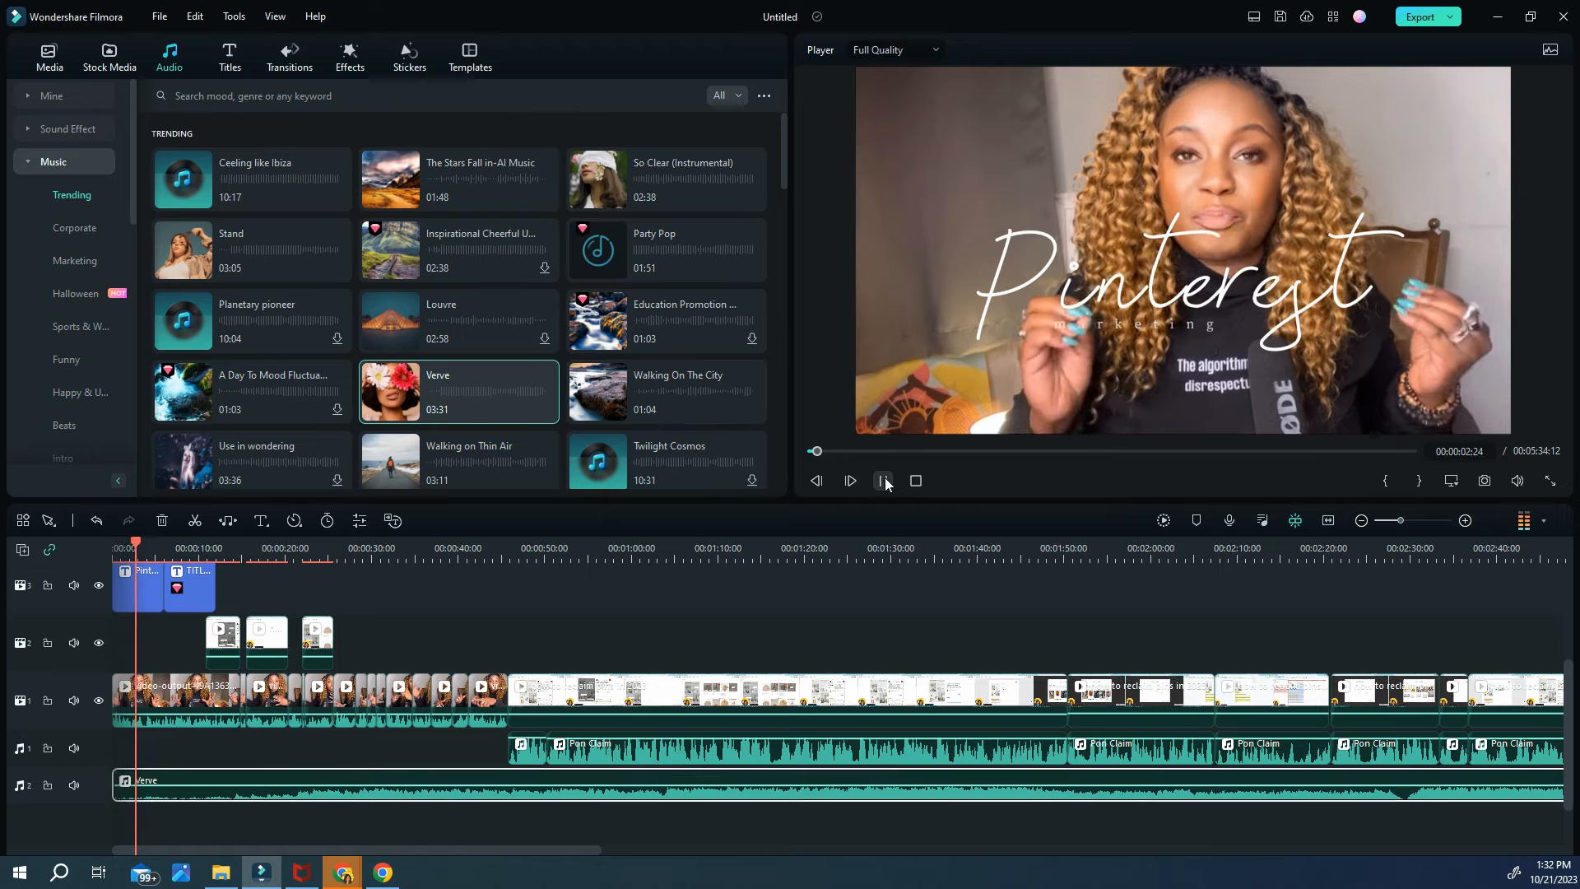
click(883, 481)
Trim the end of the Verve music clip to line up with the end of the main video on track 1
drag(366, 850, 620, 850)
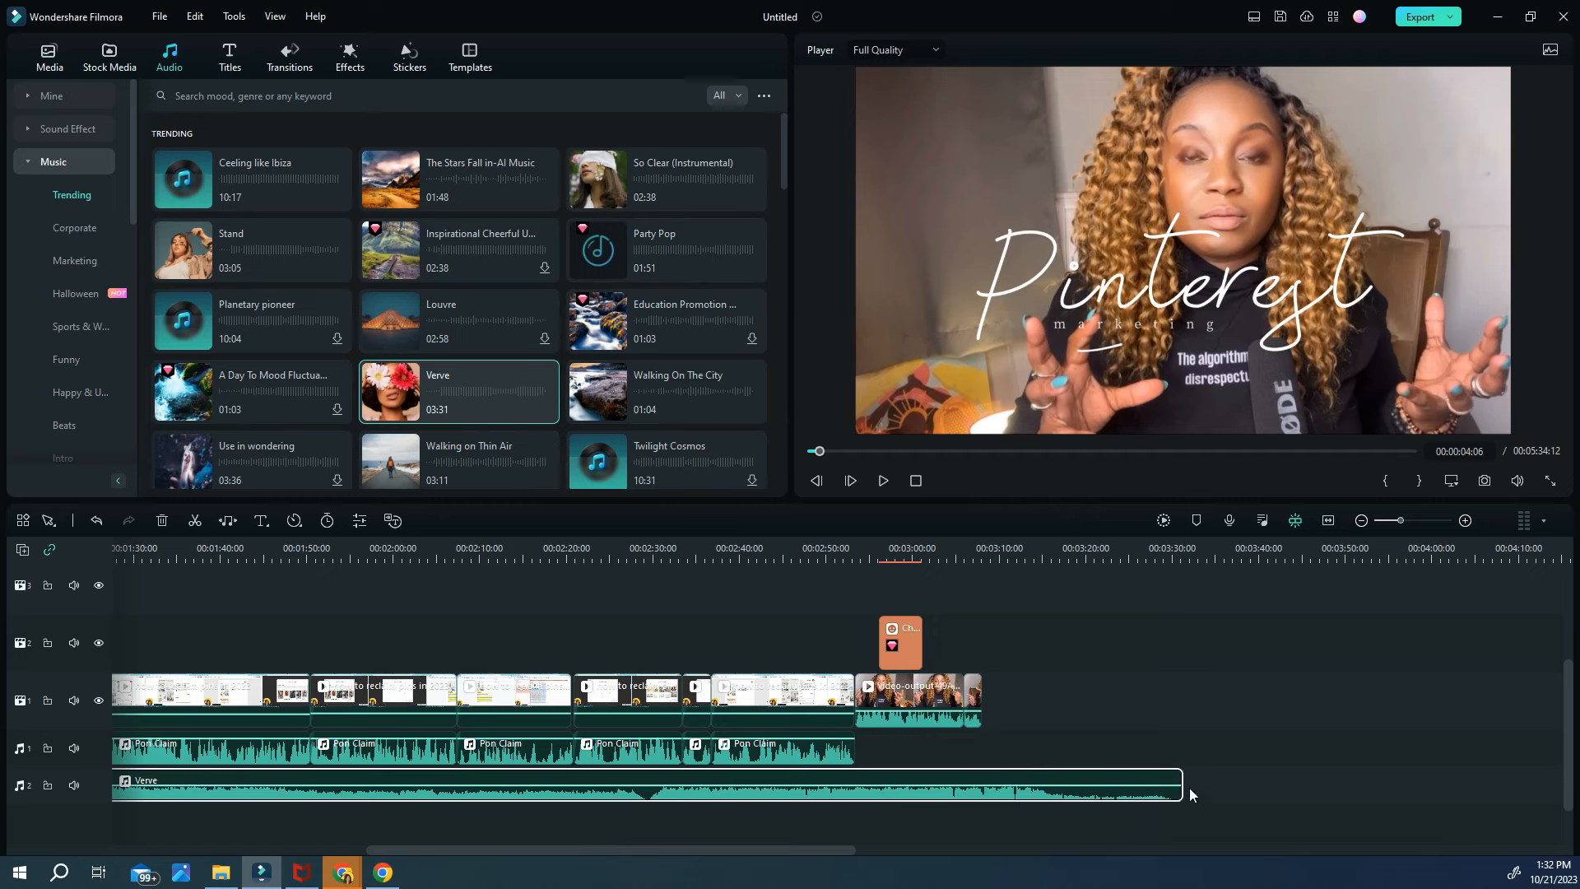
drag(1180, 785, 977, 786)
drag(840, 851, 704, 862)
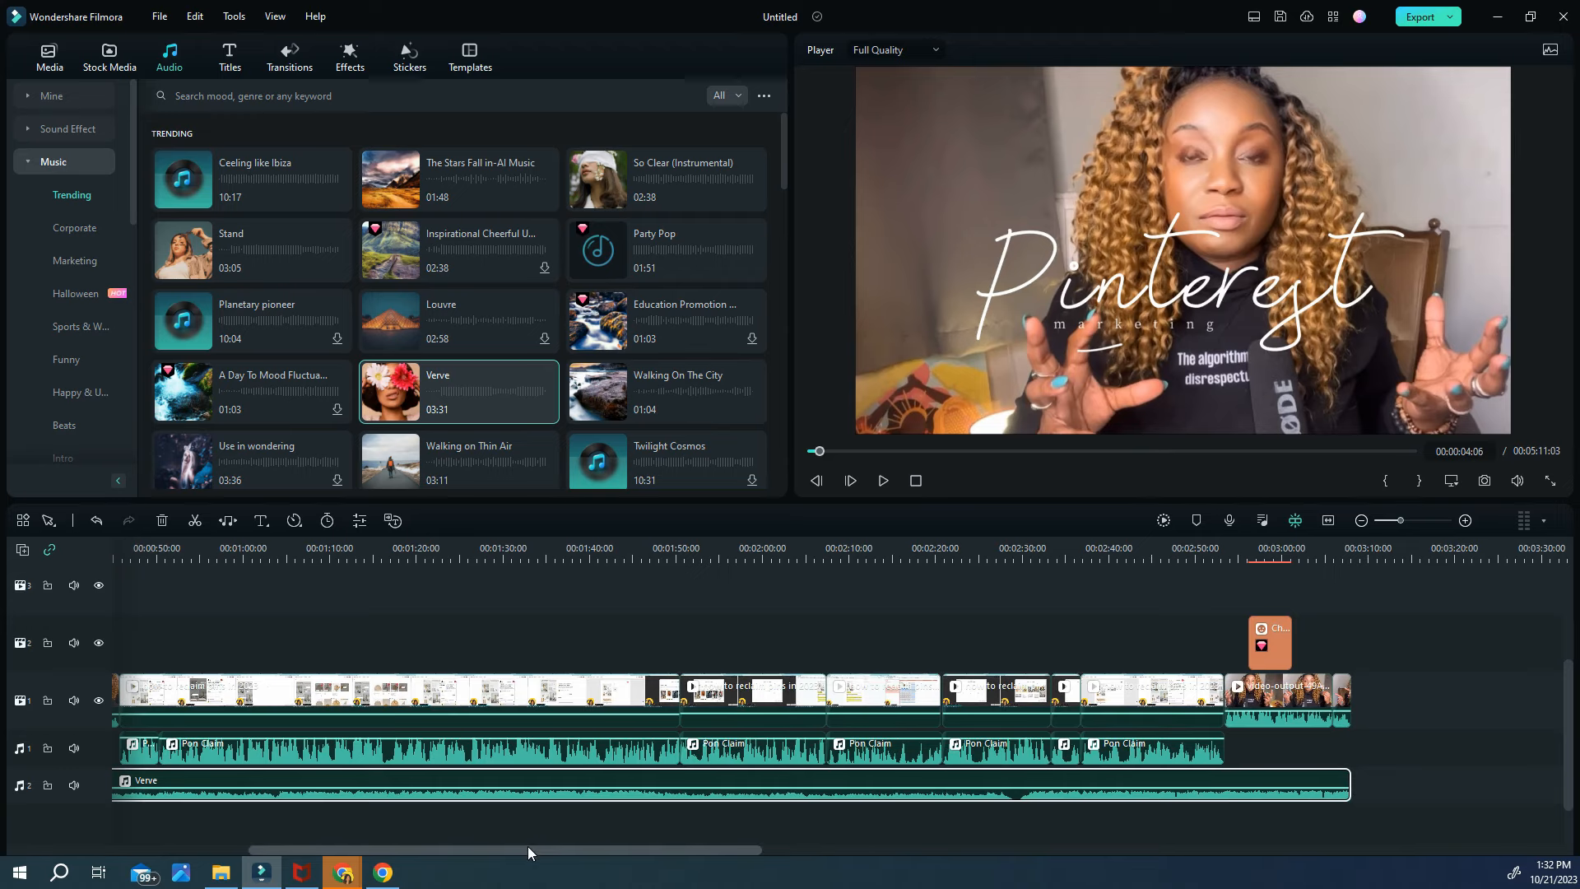
drag(504, 849, 368, 848)
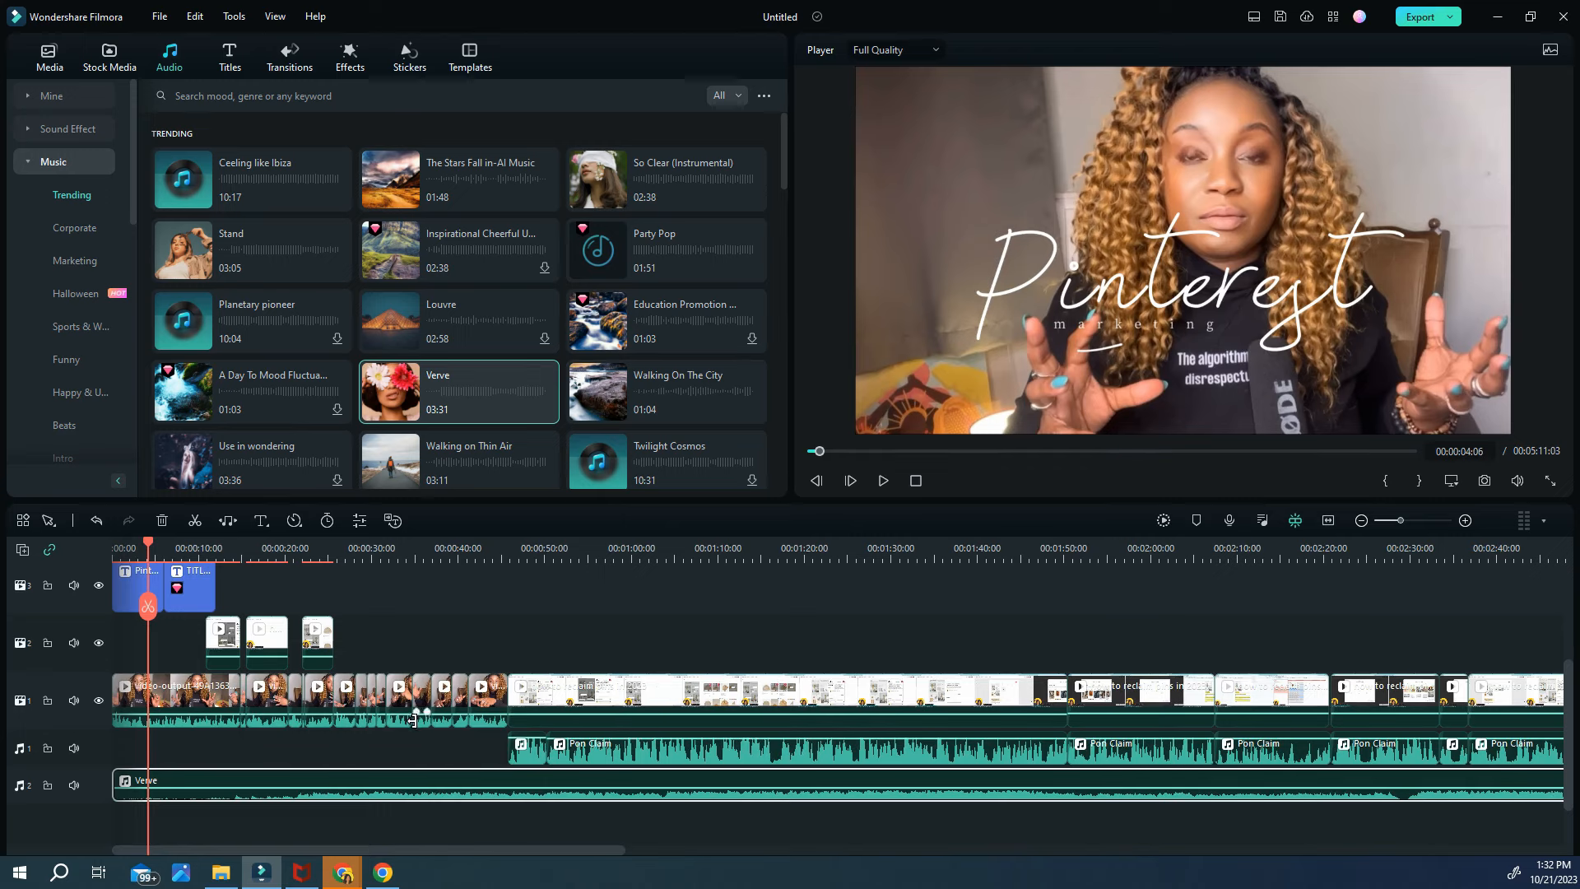
Raise the volume of the talking clip about 32 seconds into video track 1 and play that part to check it
drag(398, 714, 399, 691)
drag(141, 545, 390, 551)
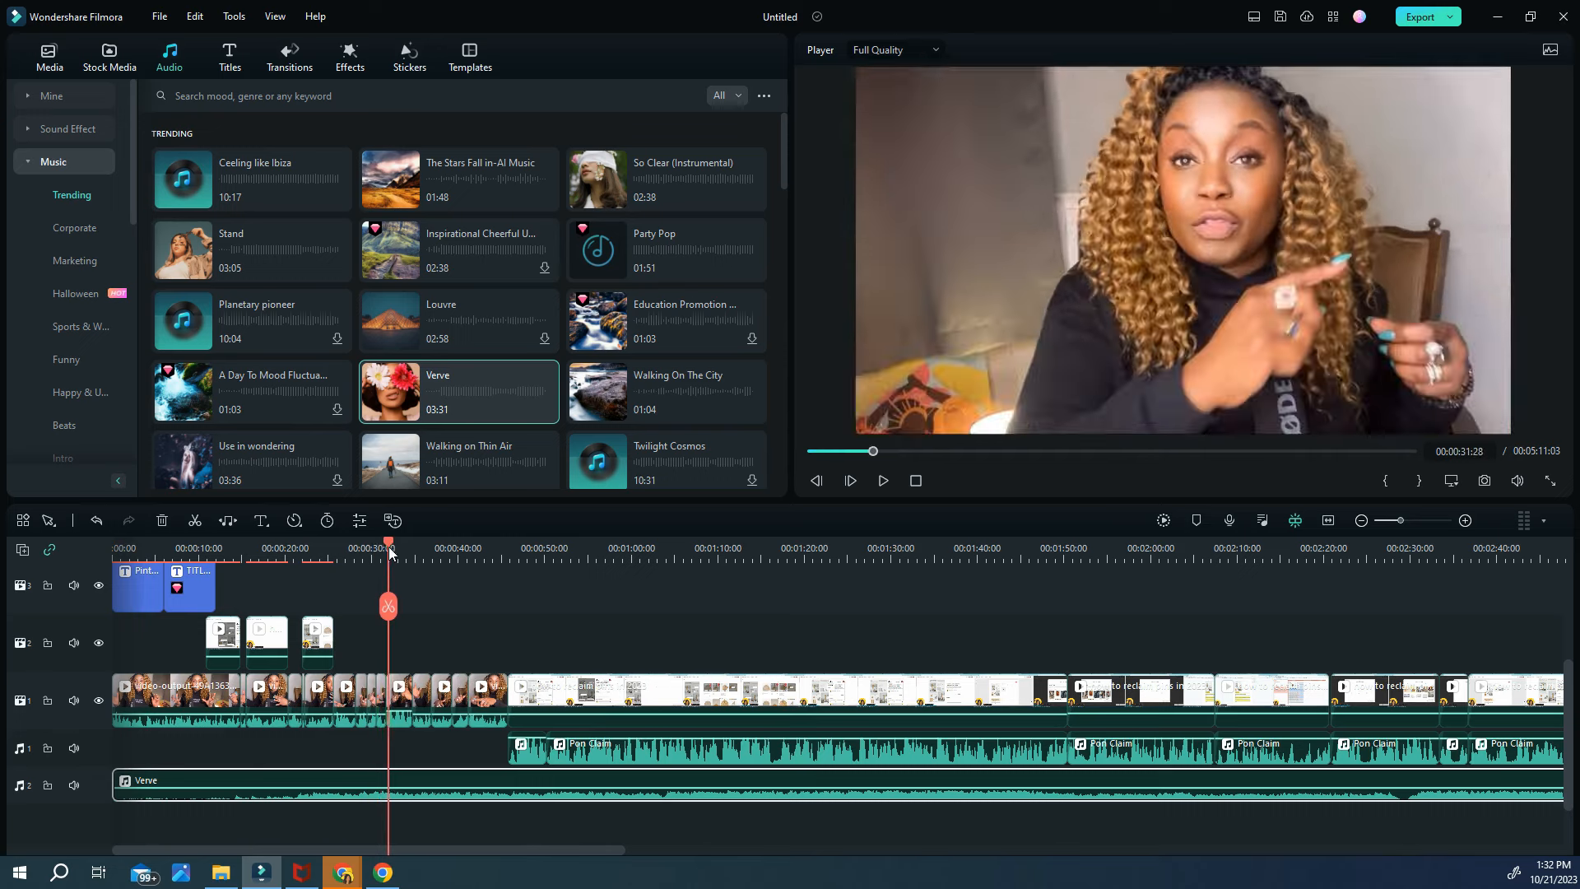
click(884, 482)
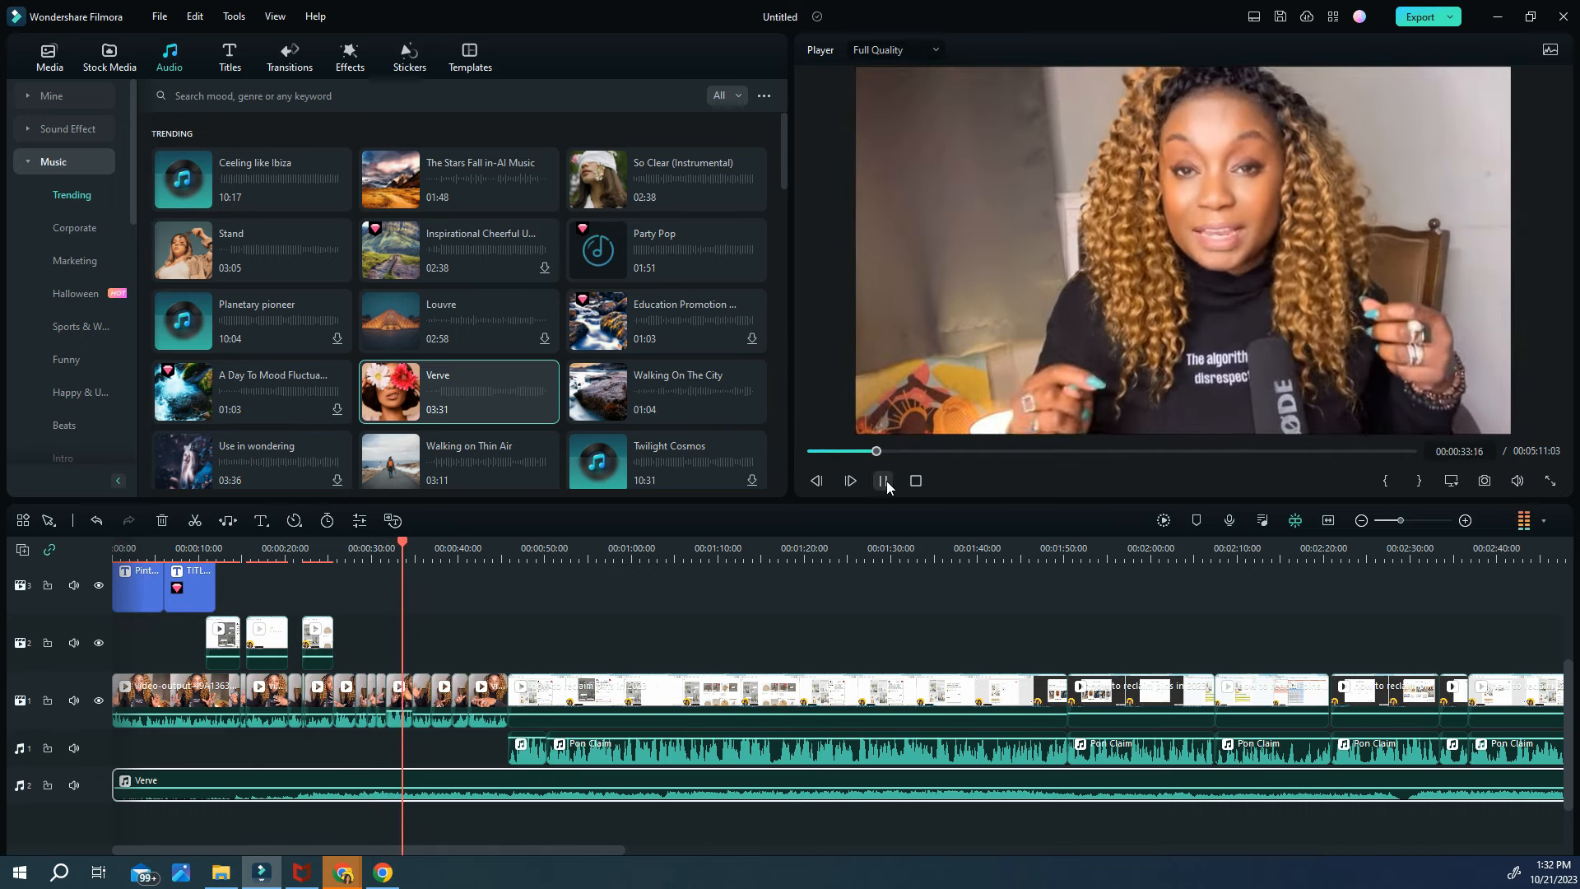
key(space)
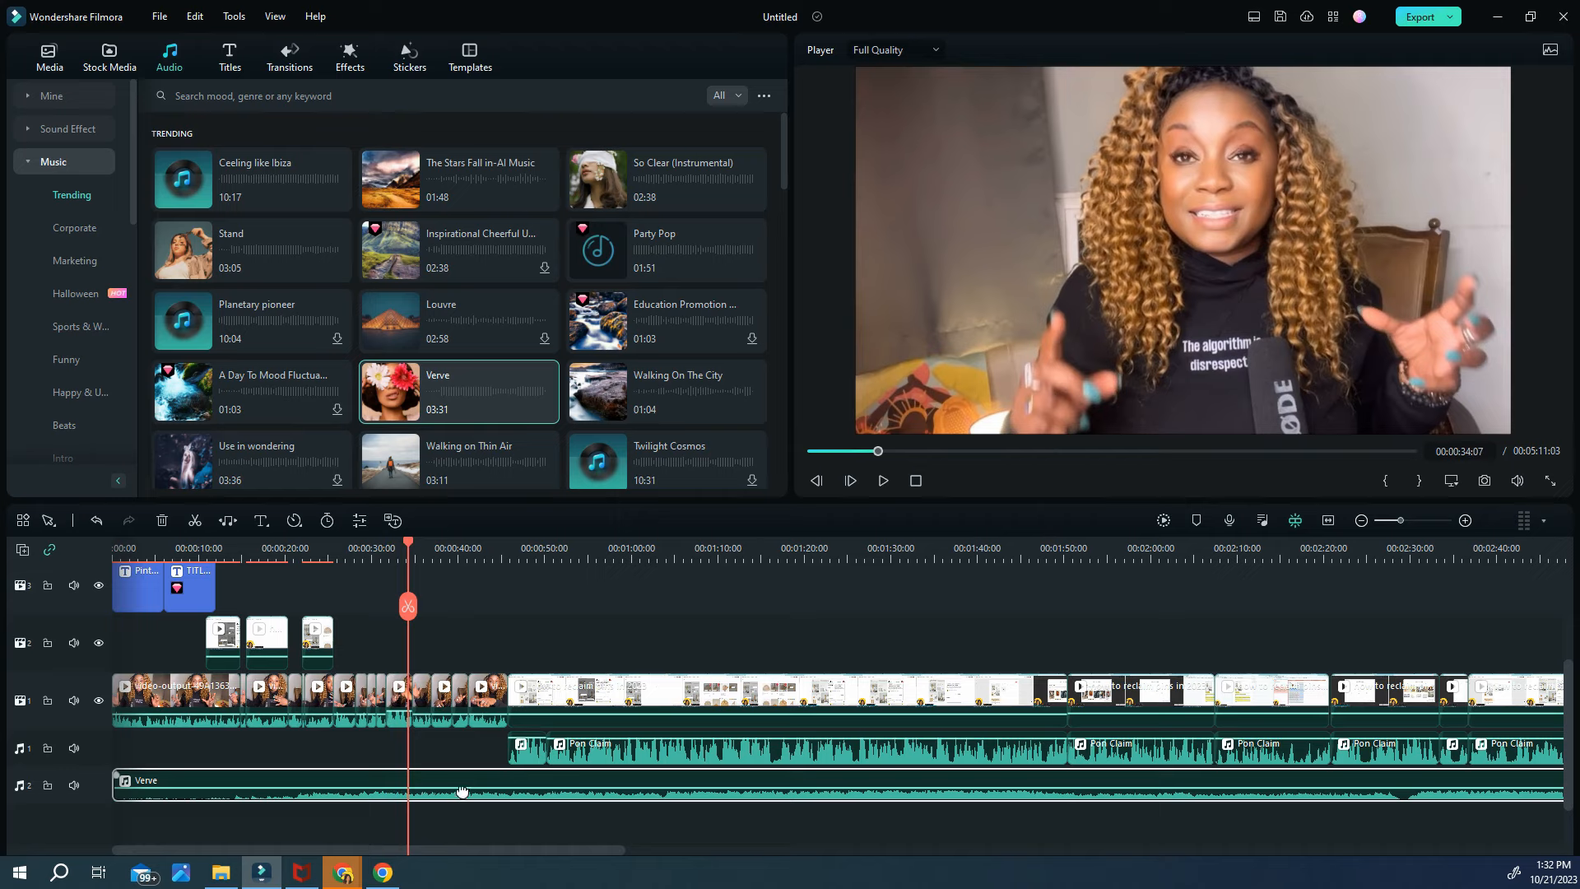
Lower the Verve music clip's volume further and play the video around the start of the screen recording to check it
click(878, 486)
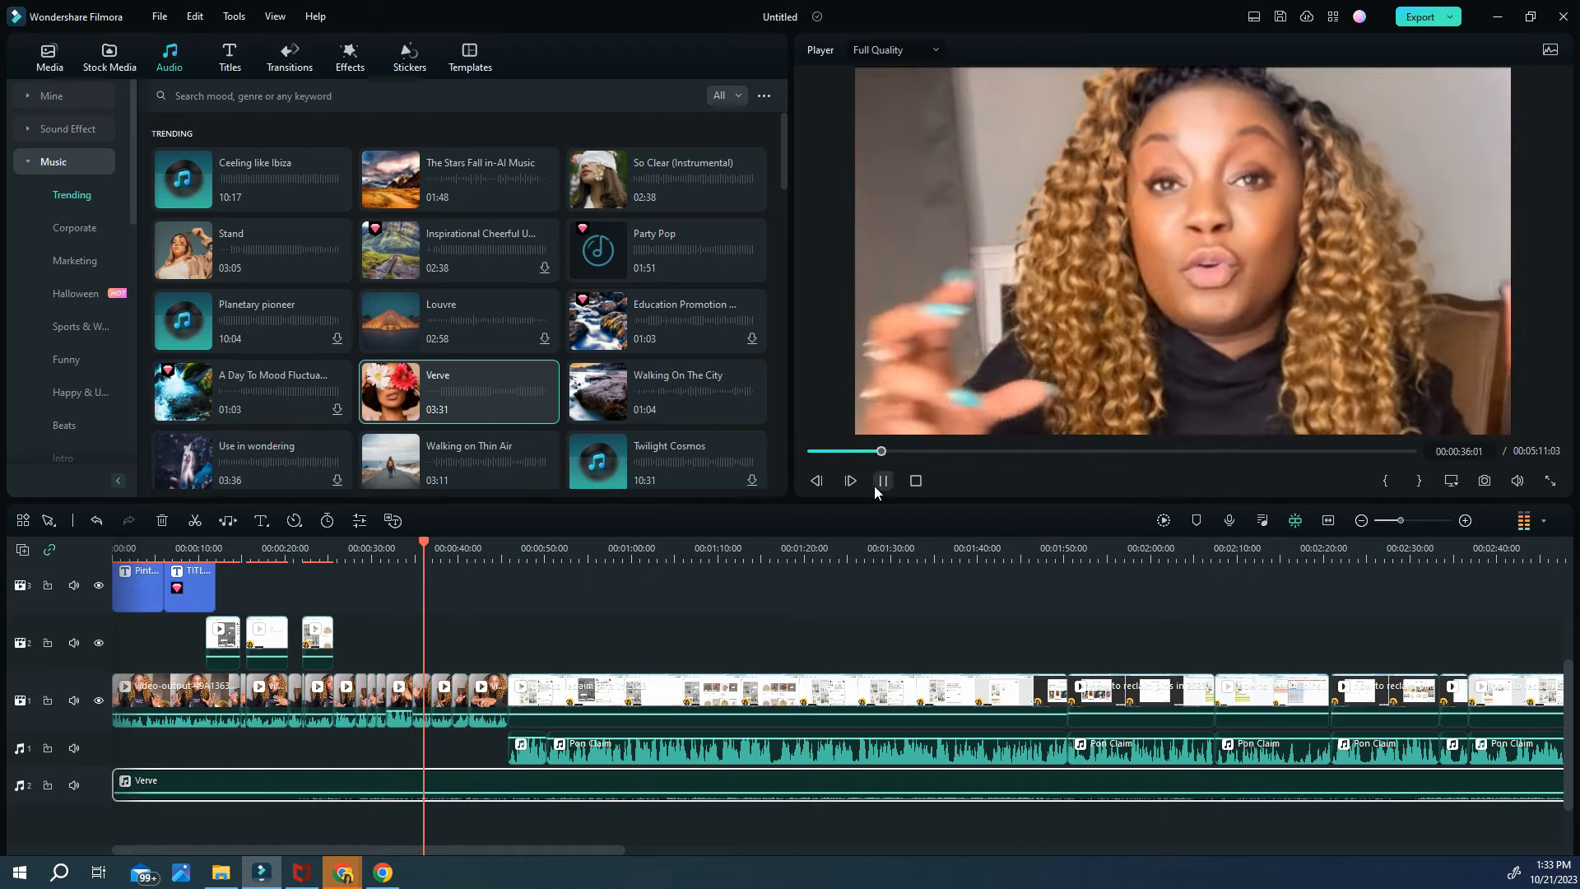
click(879, 483)
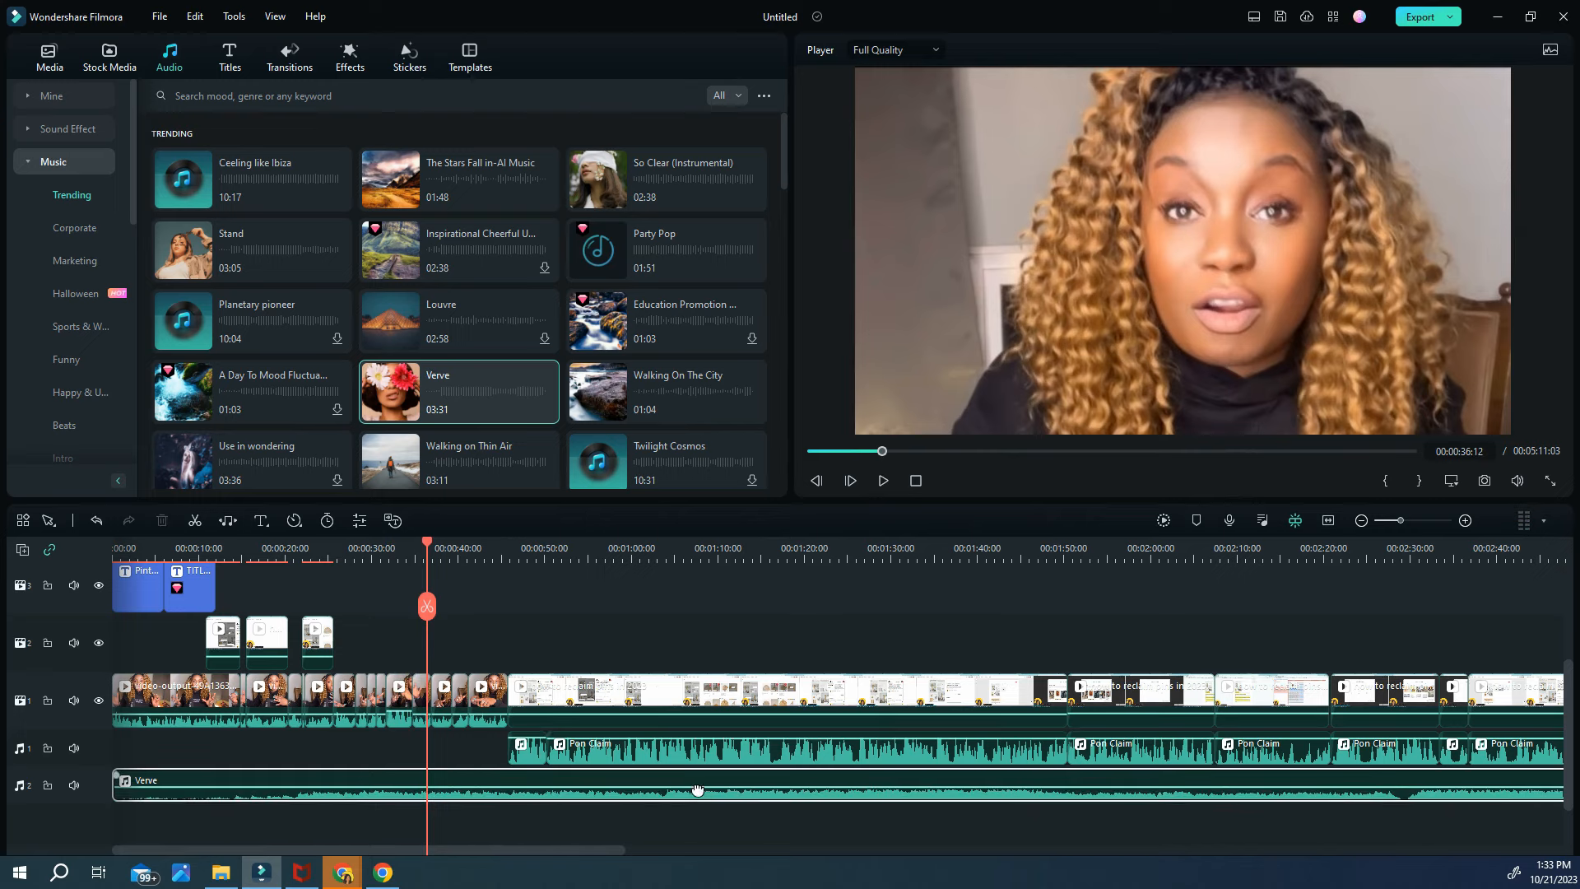
drag(698, 790, 705, 797)
click(882, 482)
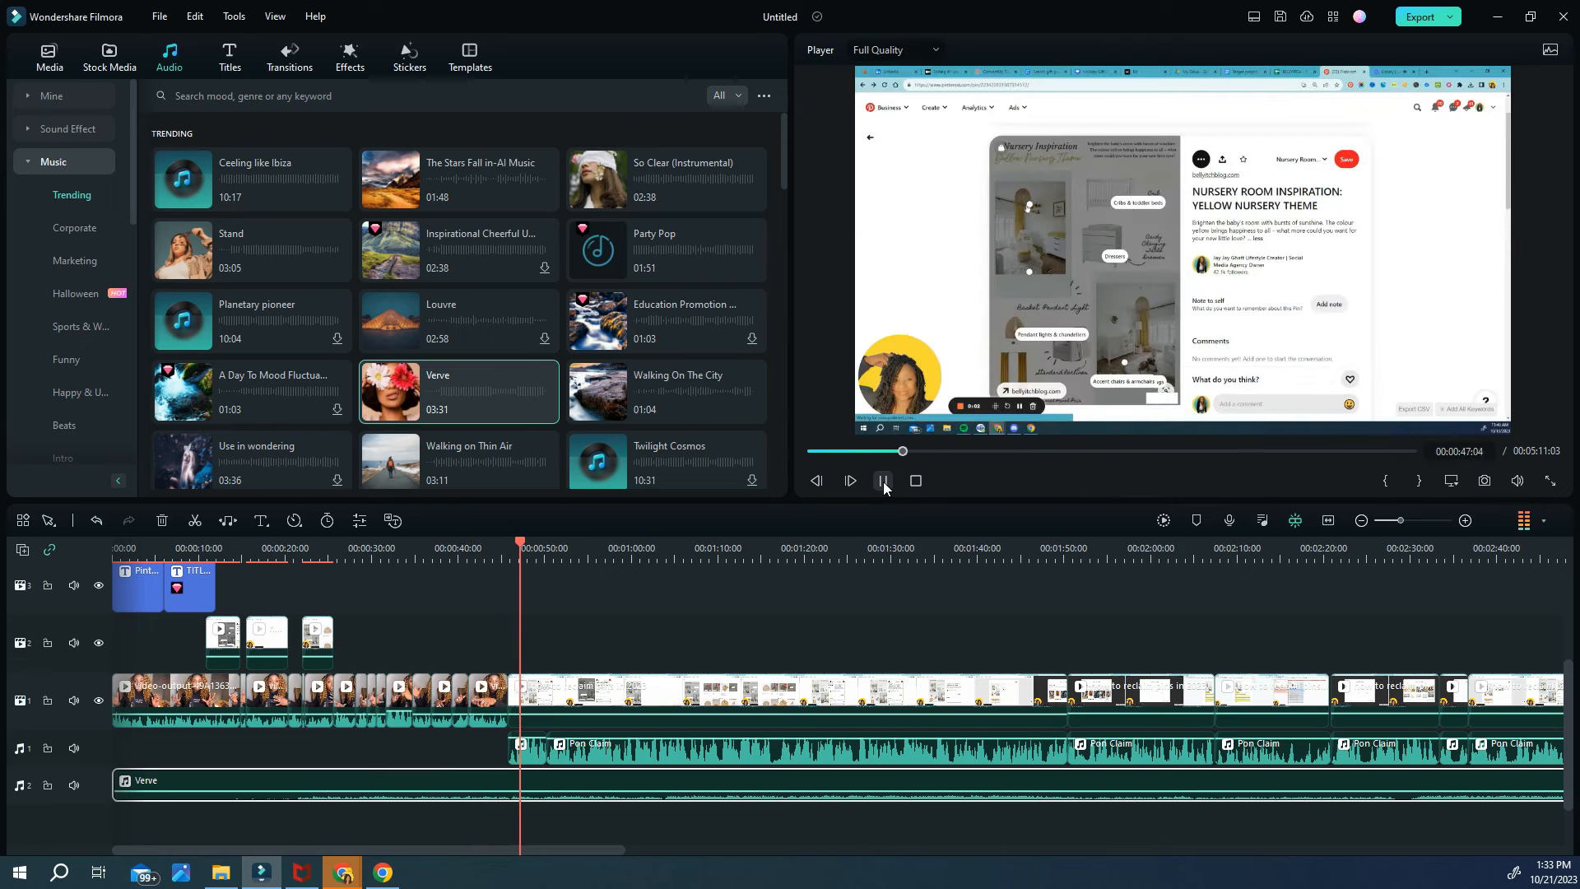
click(883, 484)
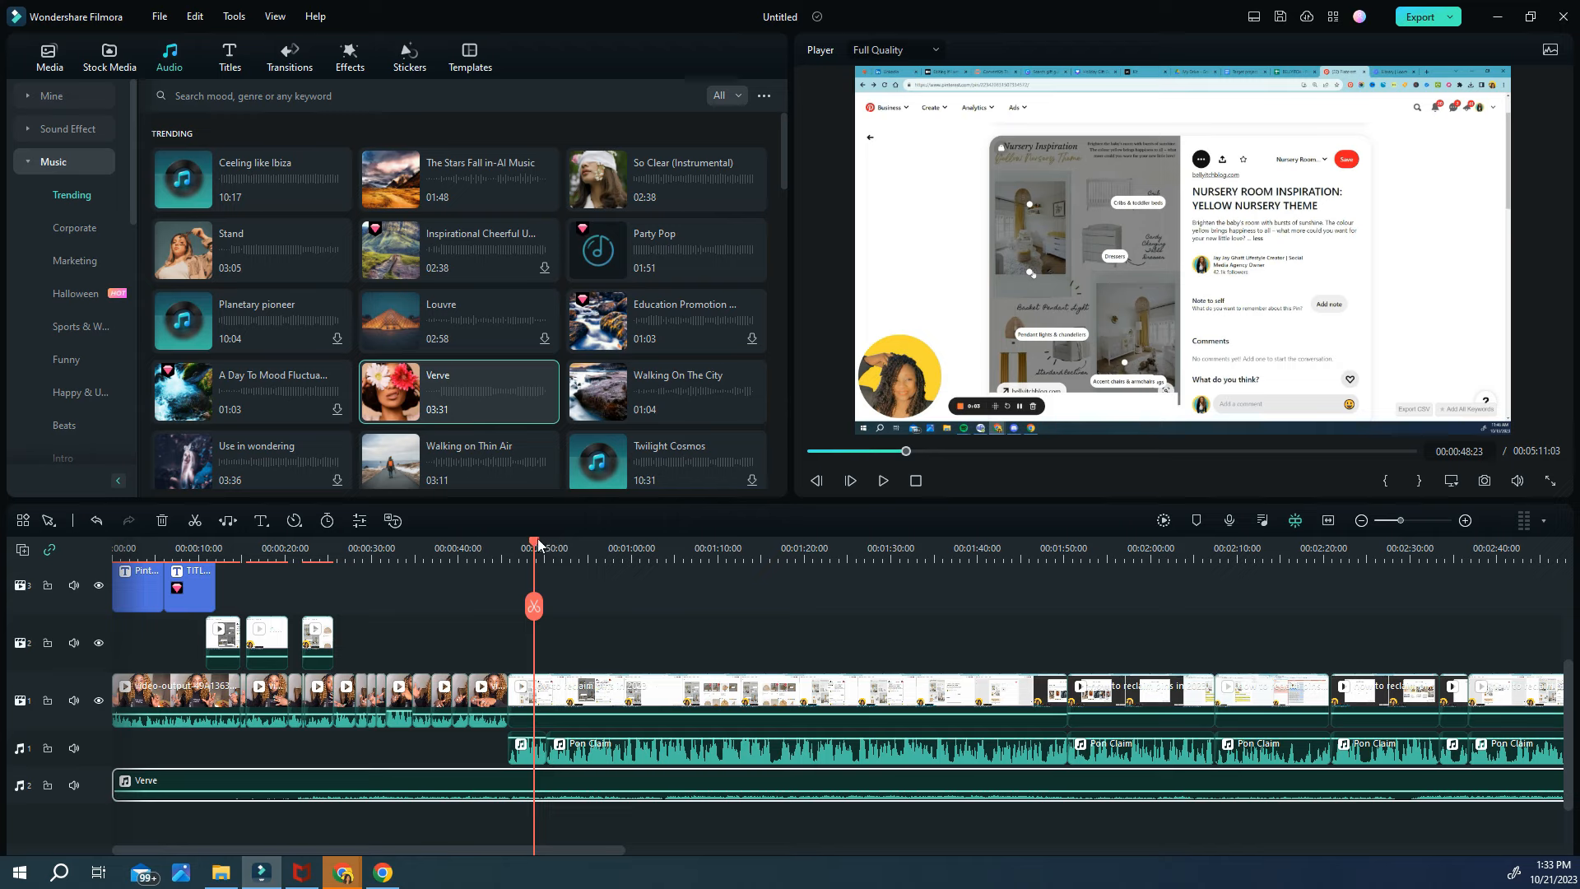
Bring the playhead back to the Pinterest title near the start and browse the Plain Text, Subtitles and WordArt title categories
drag(534, 544, 115, 547)
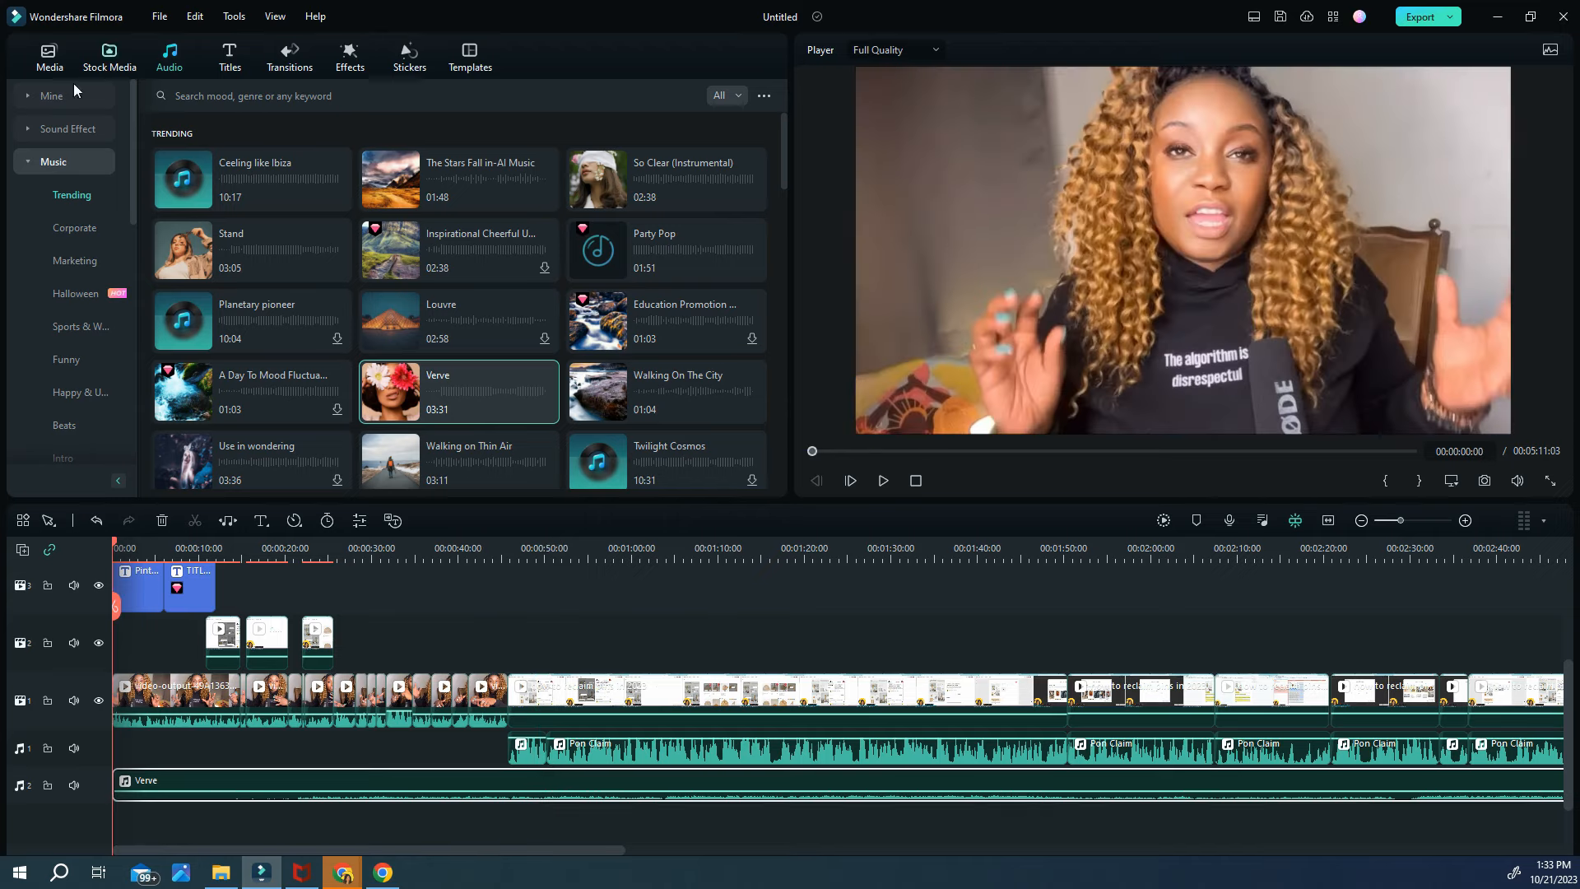
click(229, 68)
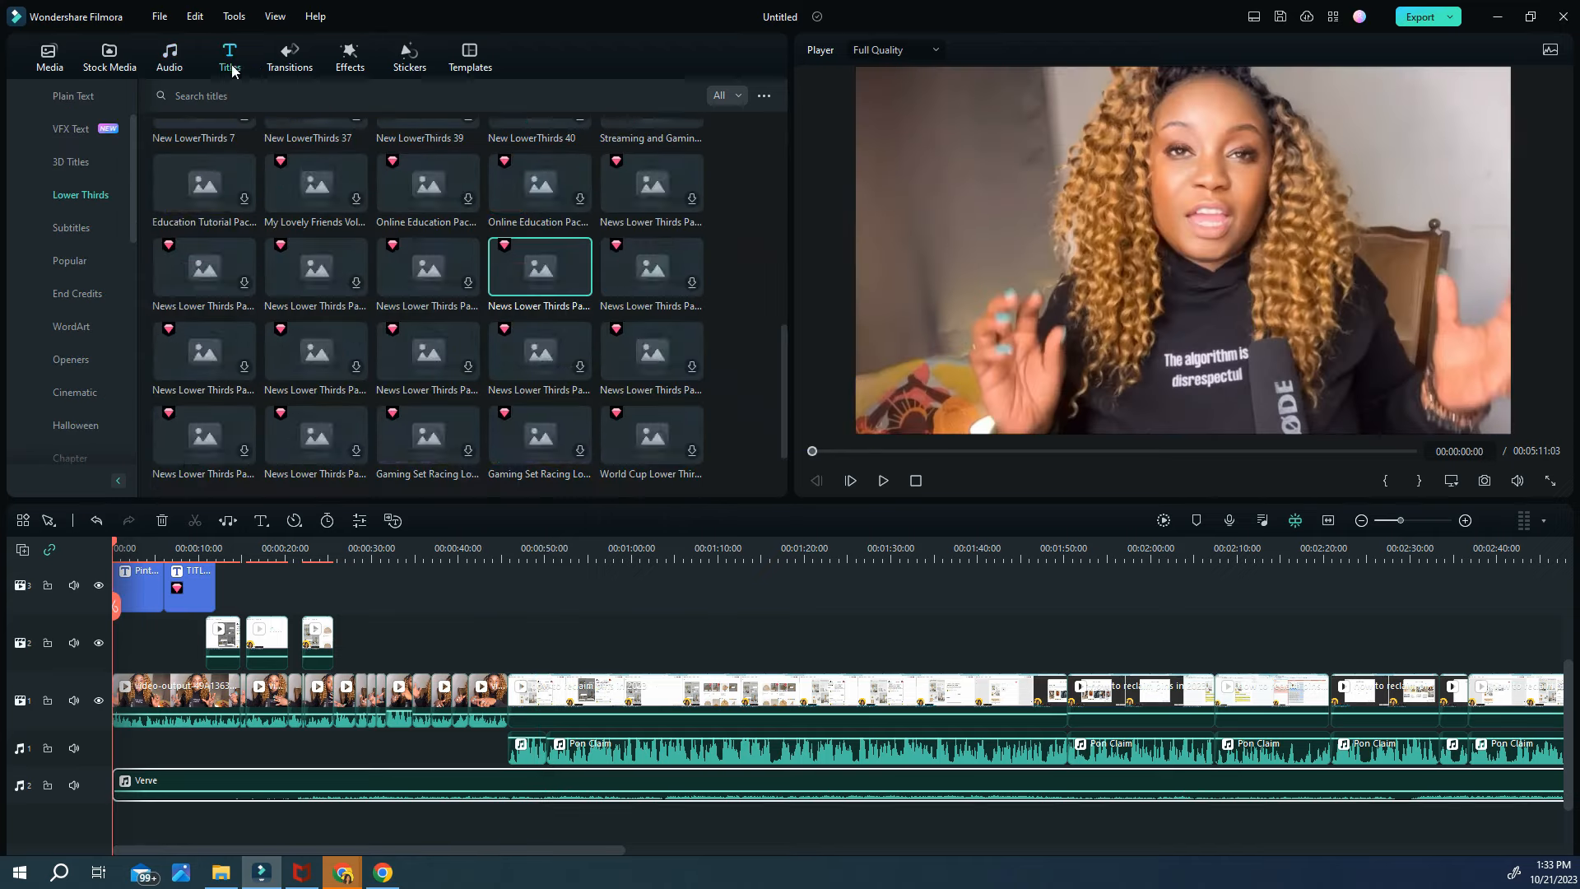
click(131, 547)
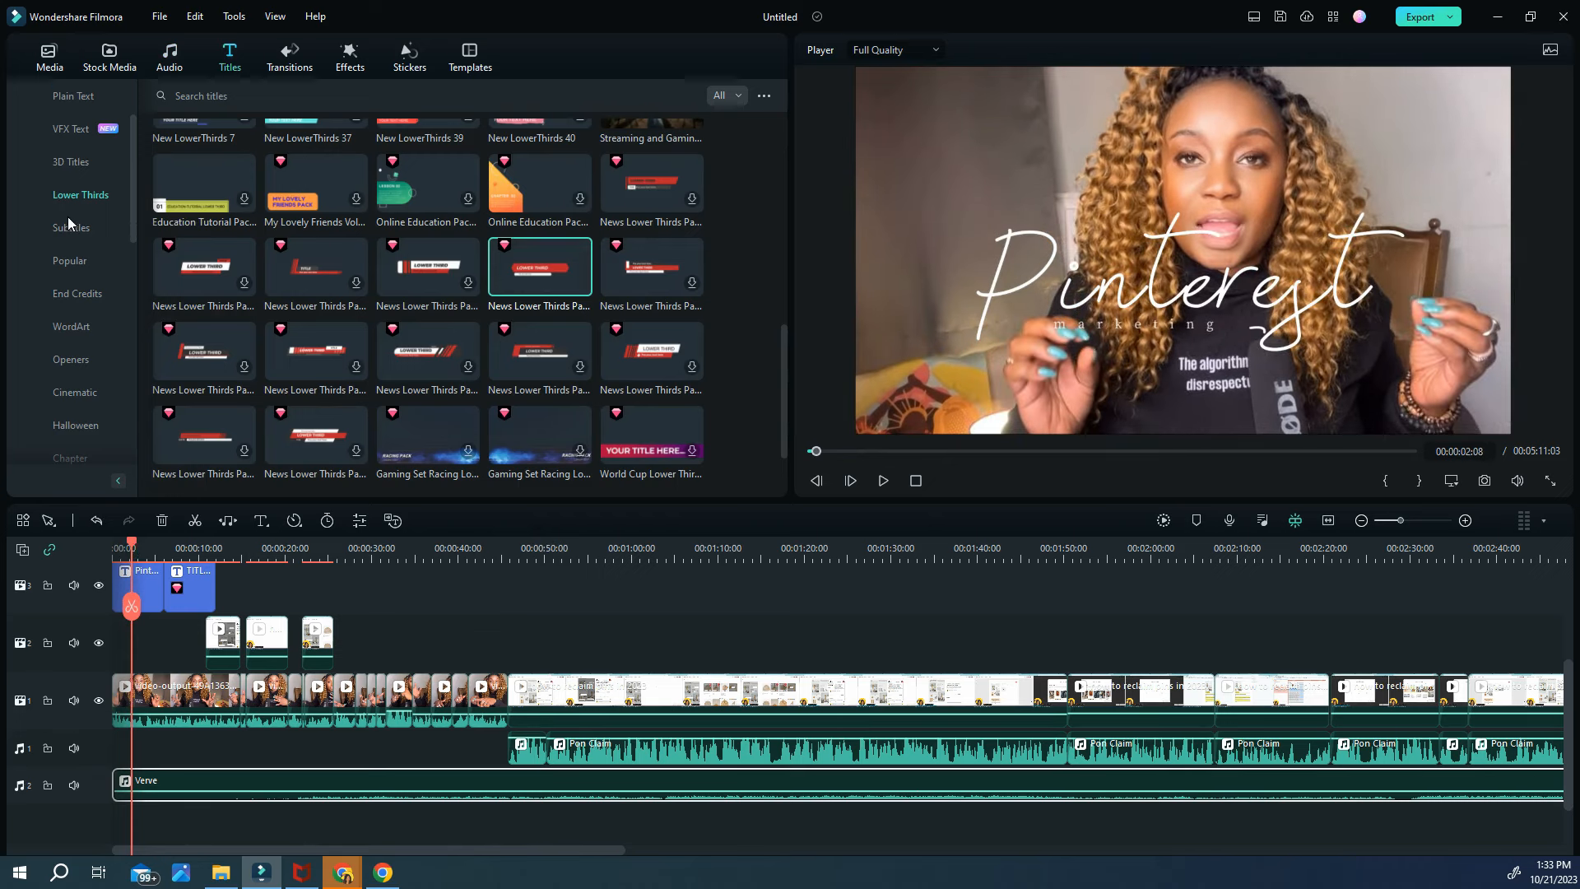
scroll(65, 179, up, 2)
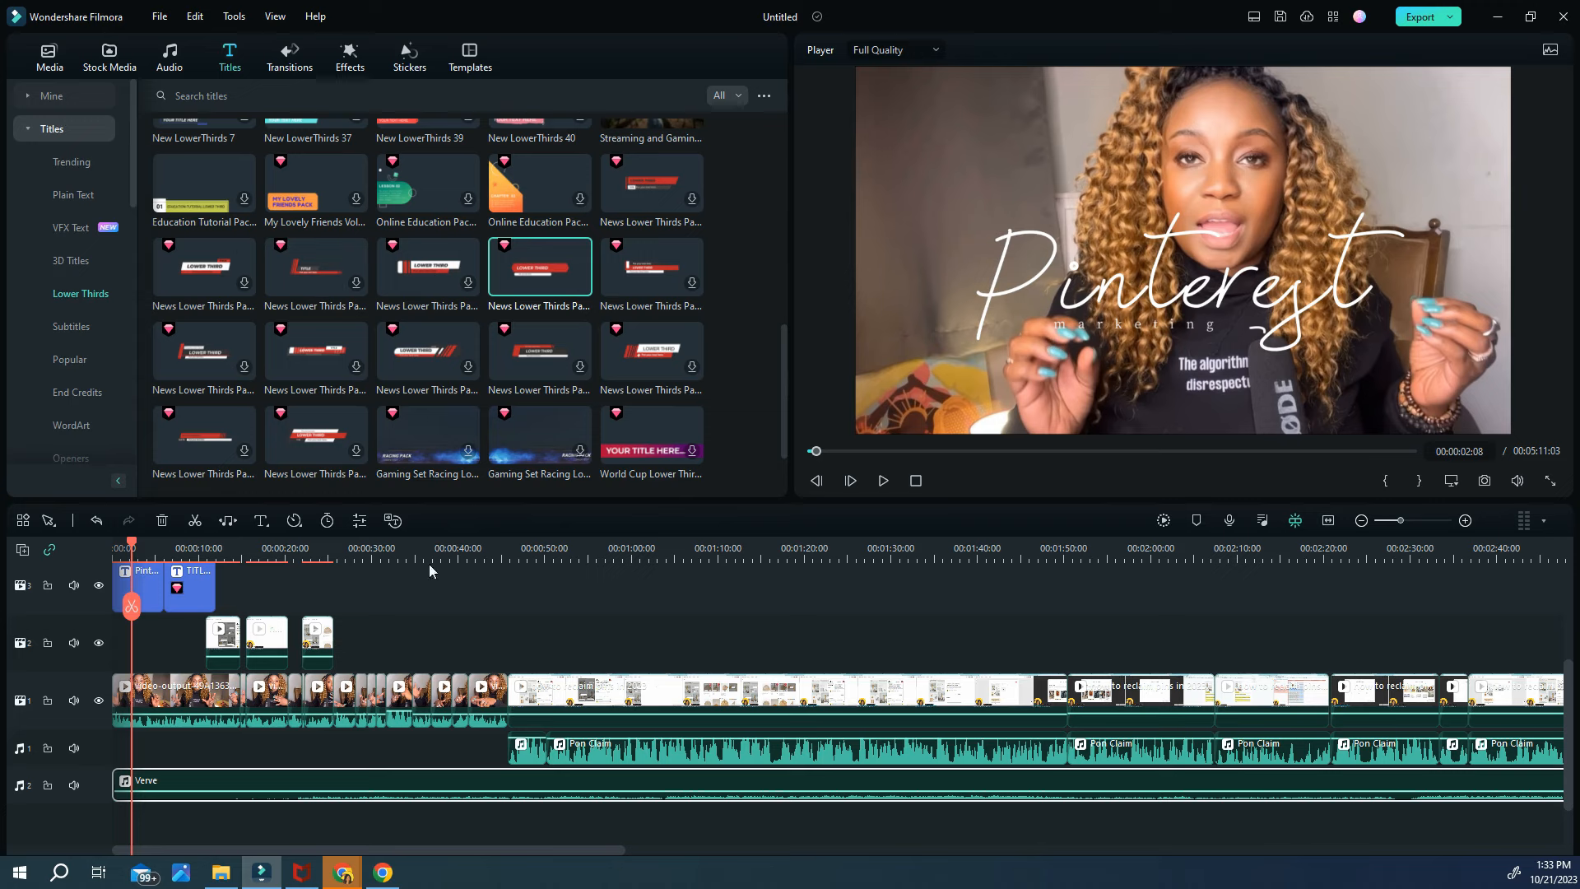
scroll(164, 617, up, 1)
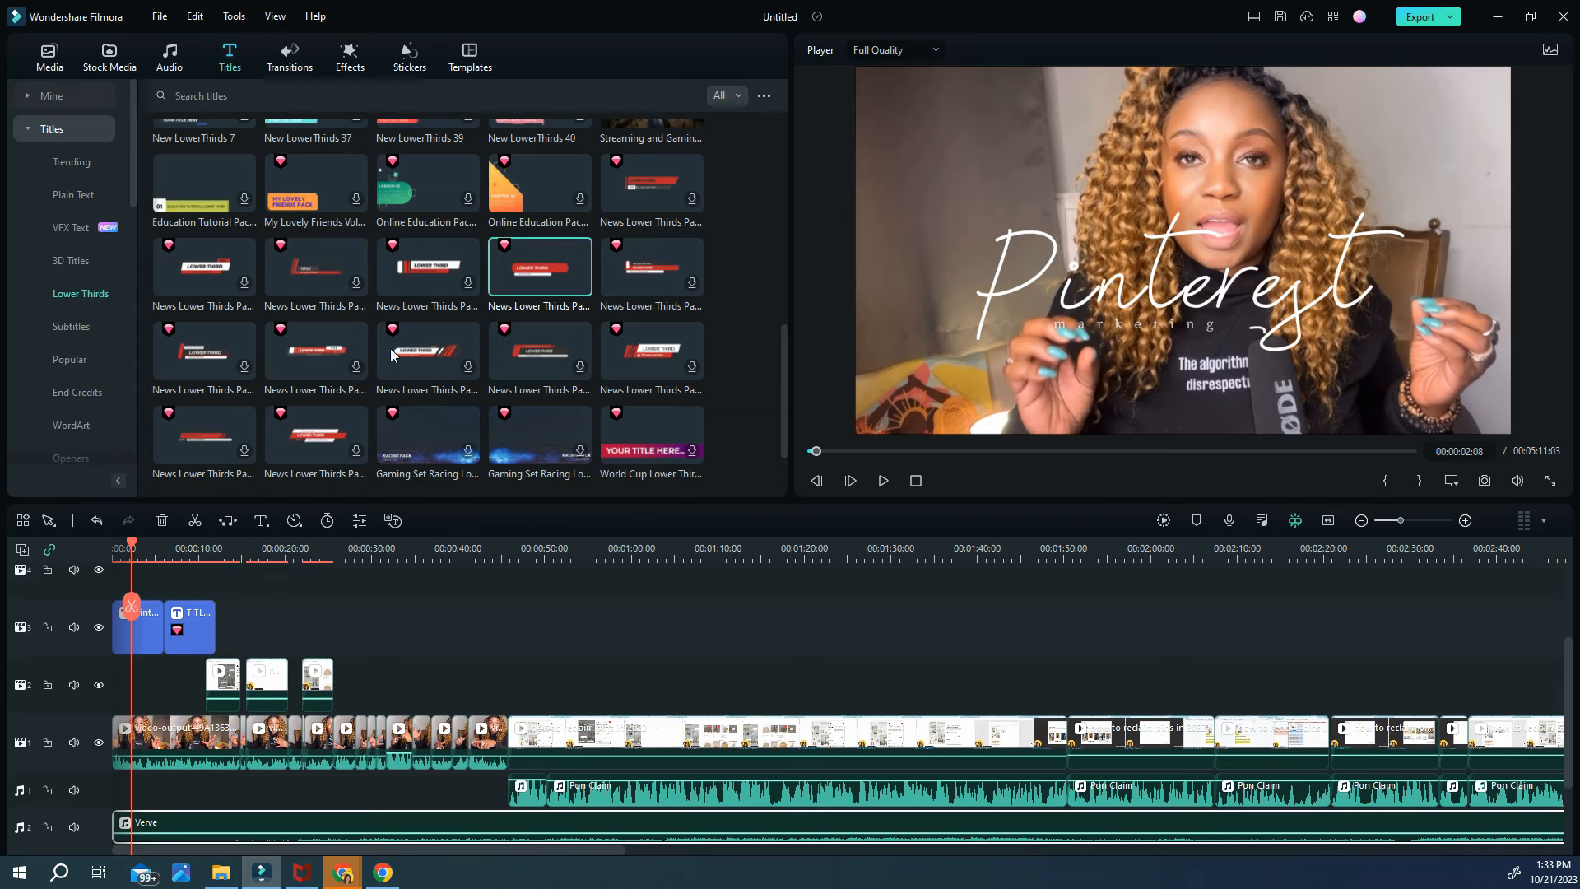
click(70, 195)
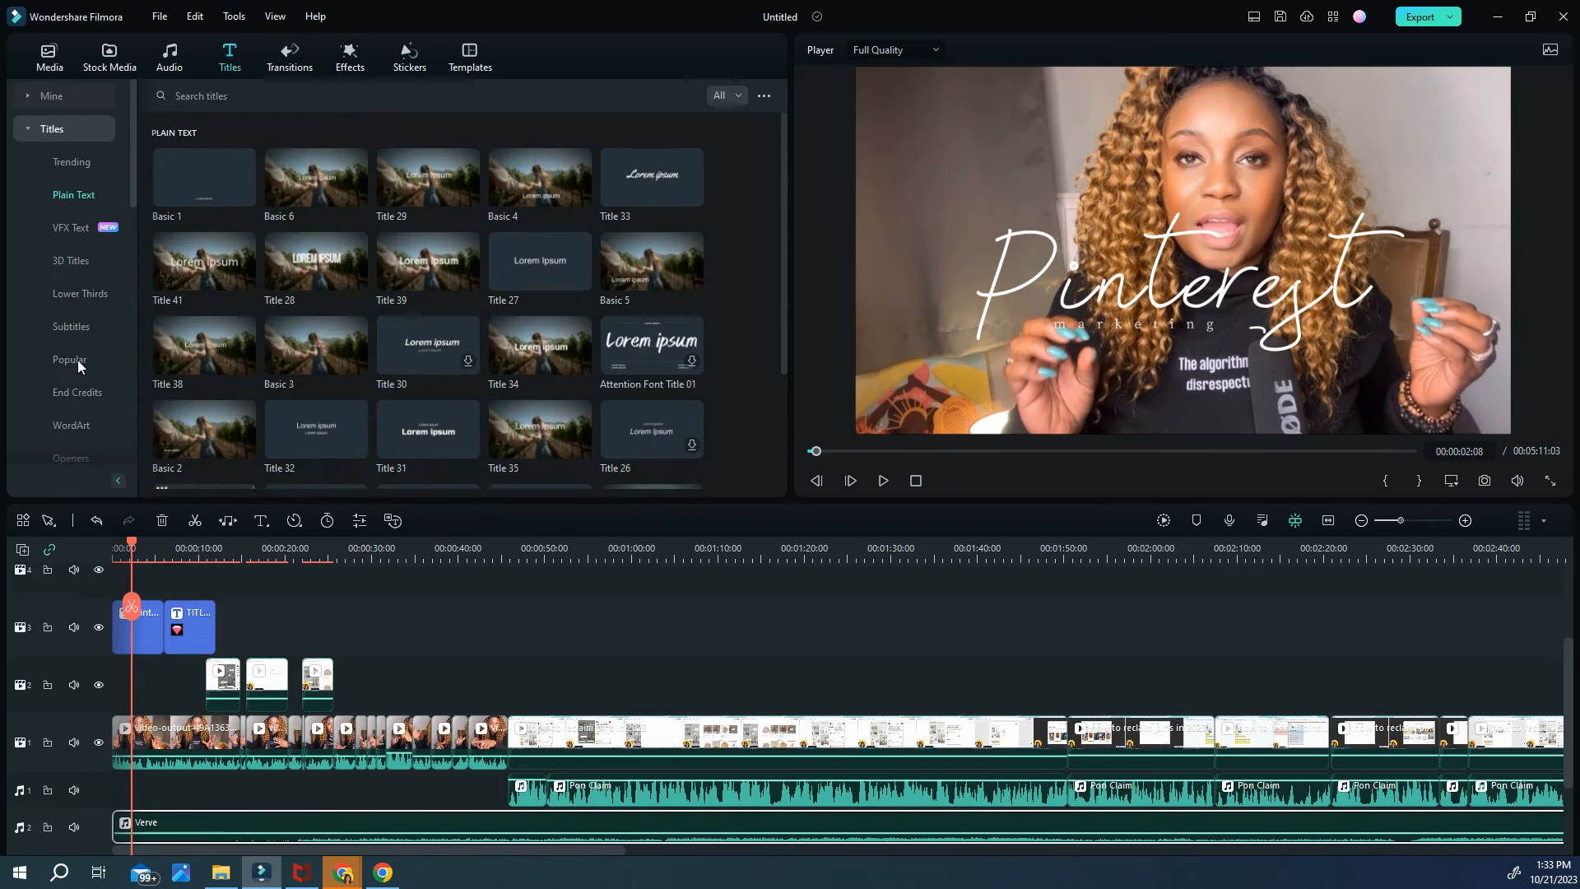
click(78, 329)
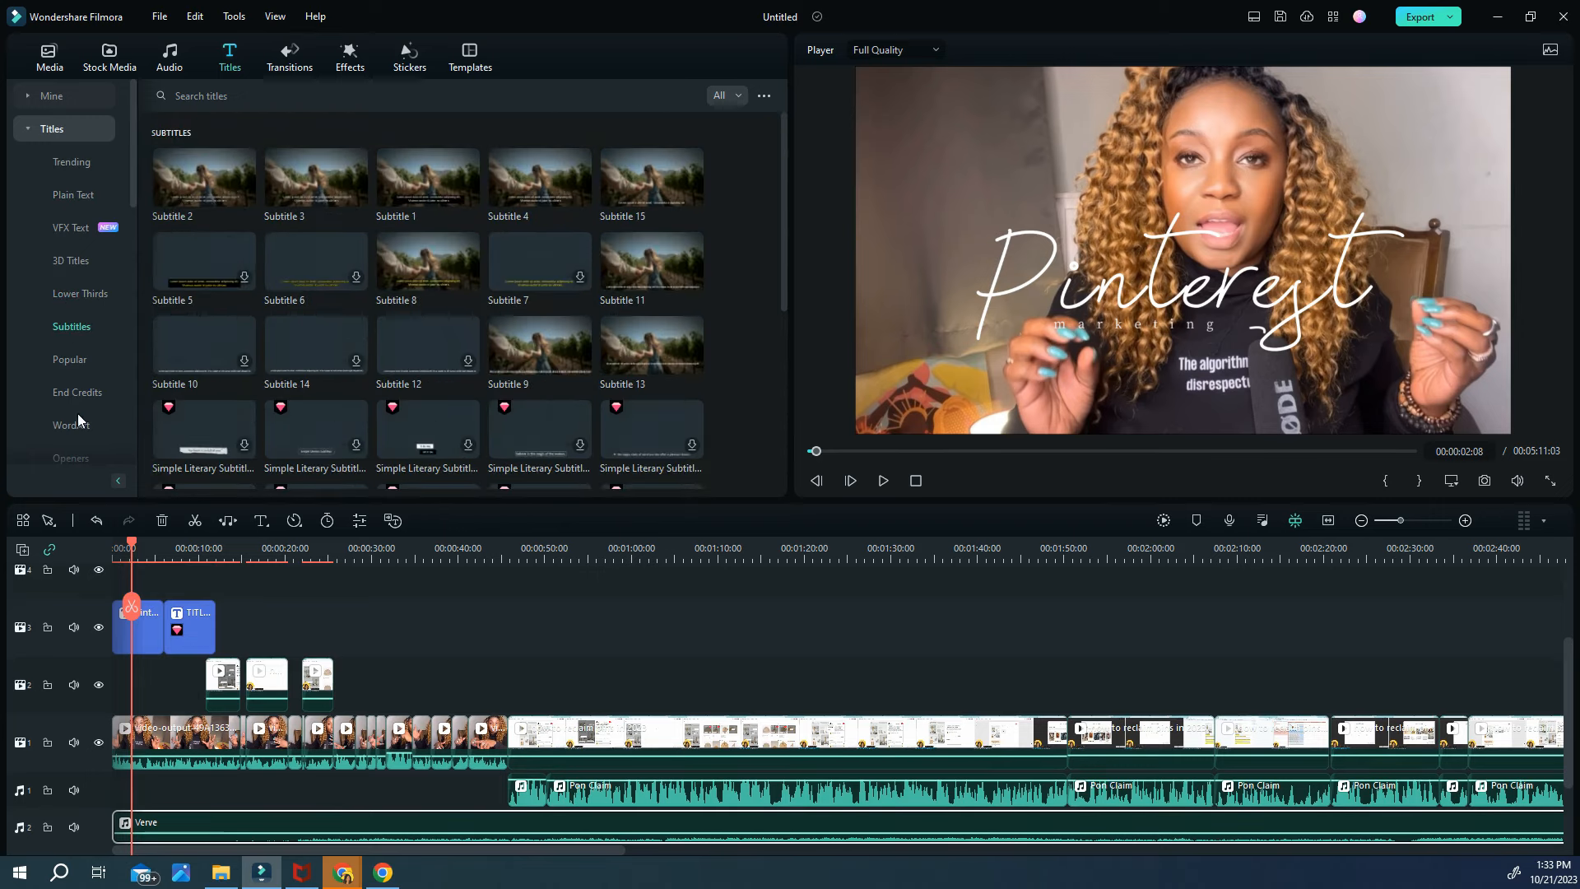
click(74, 428)
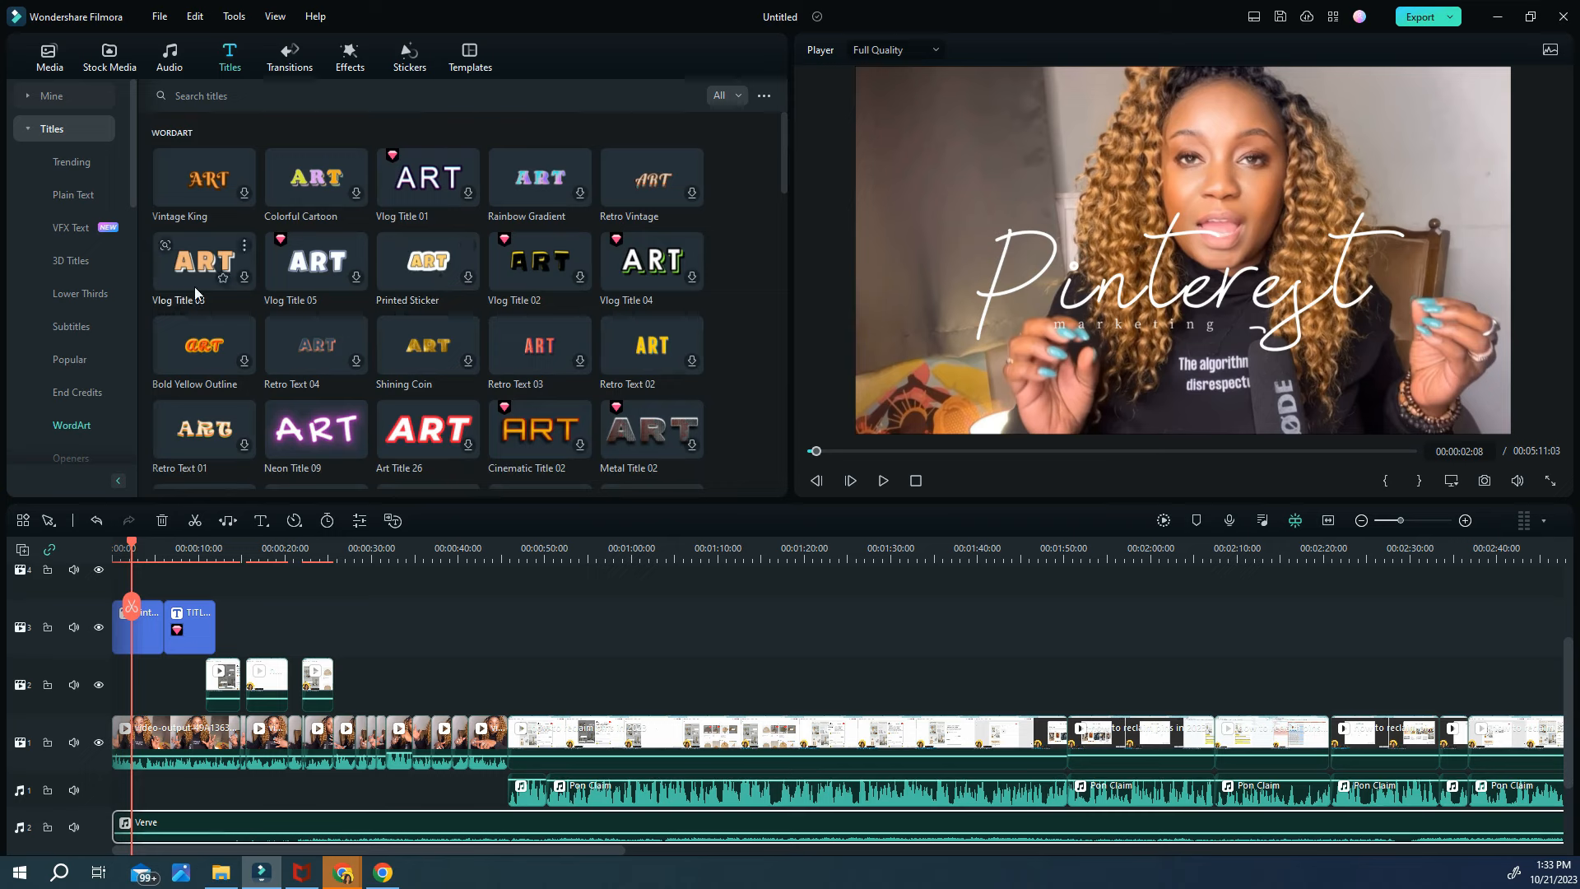
Browse the Chapter and Openers title categories and look through the available opener styles
scroll(75, 398, down, 1)
click(83, 457)
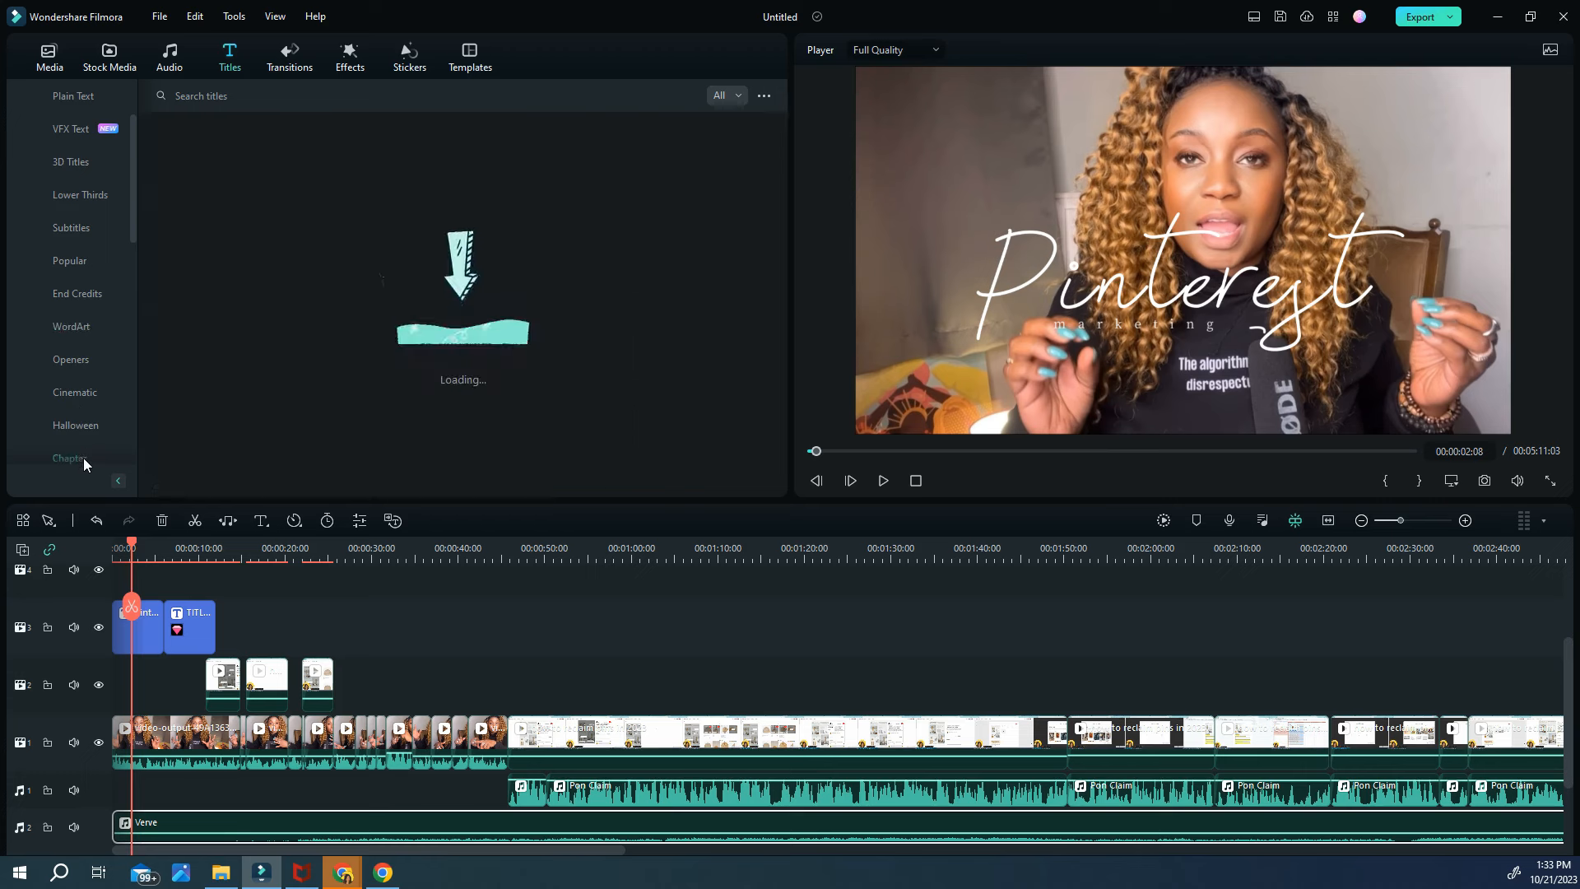
scroll(81, 419, down, 1)
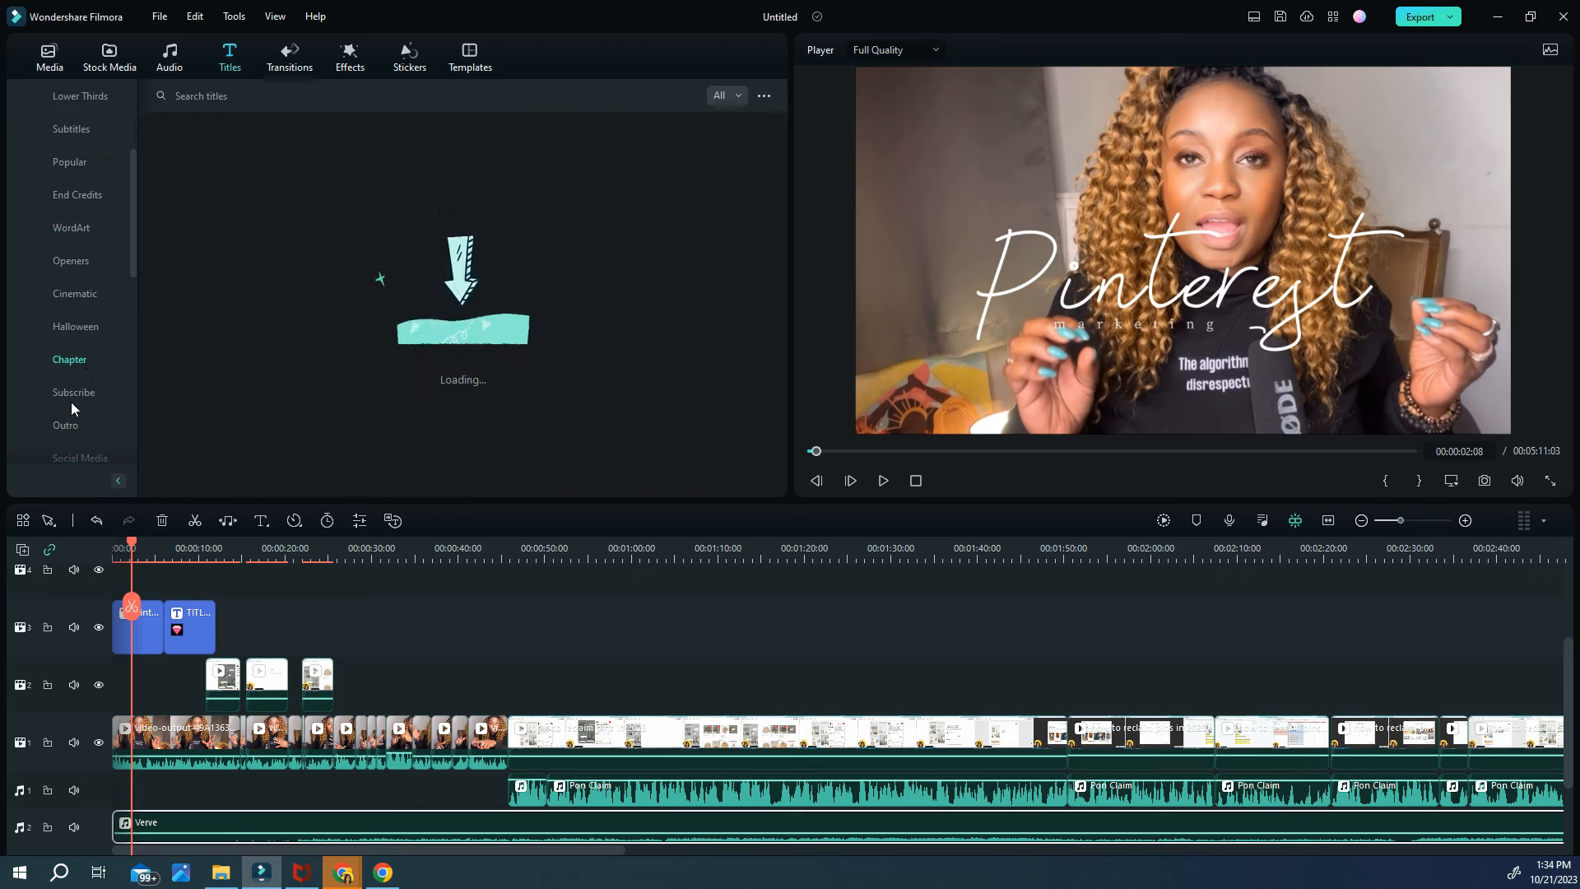
click(72, 262)
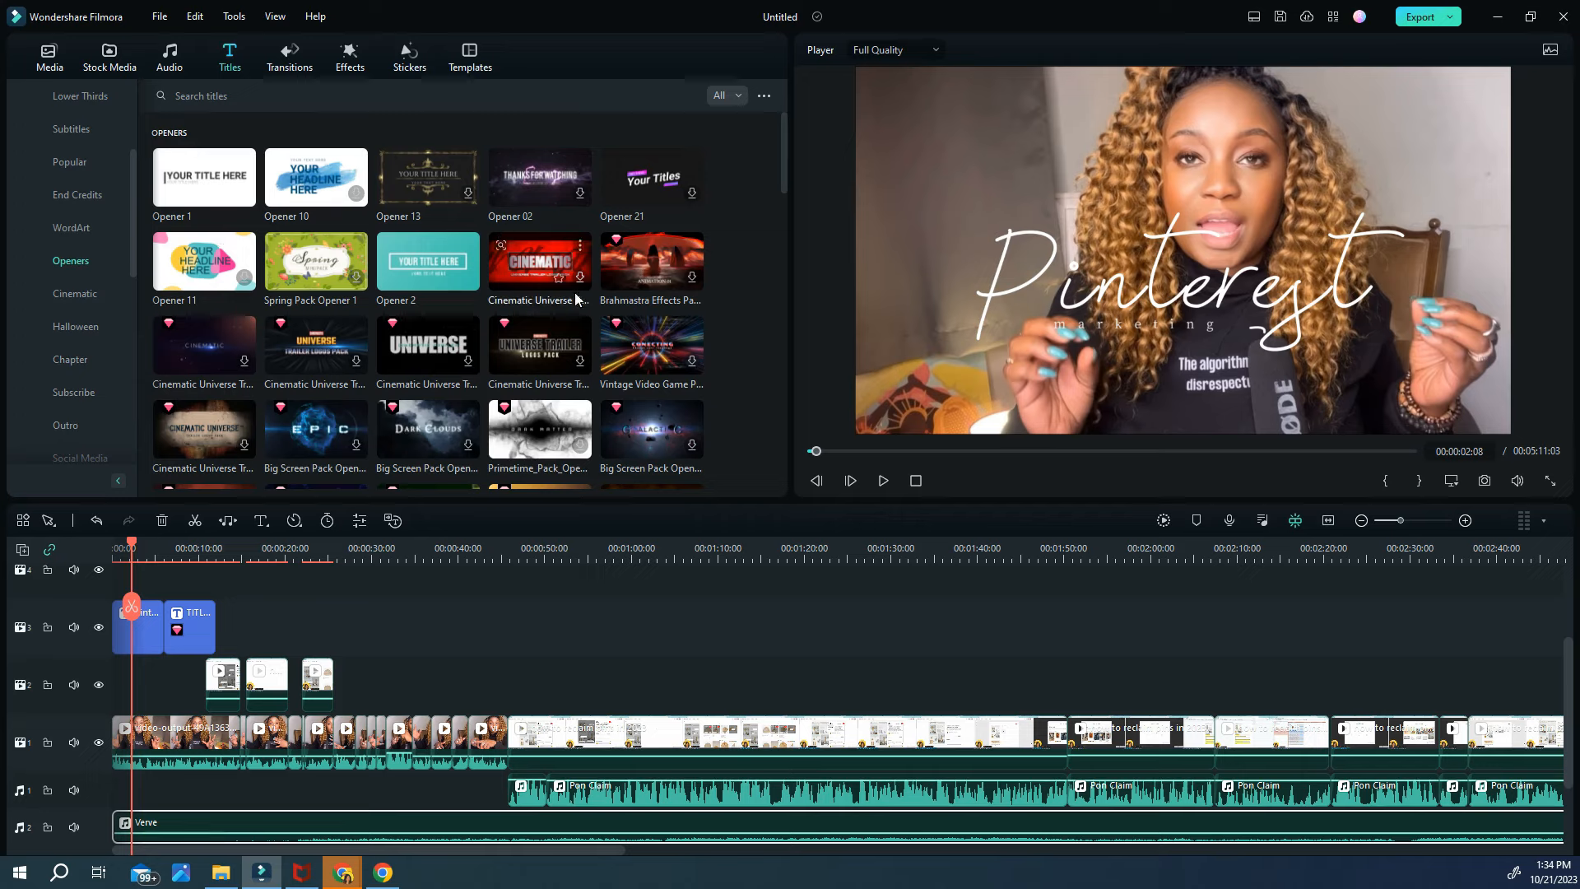
scroll(303, 247, down, 1)
scroll(15, 364, down, 2)
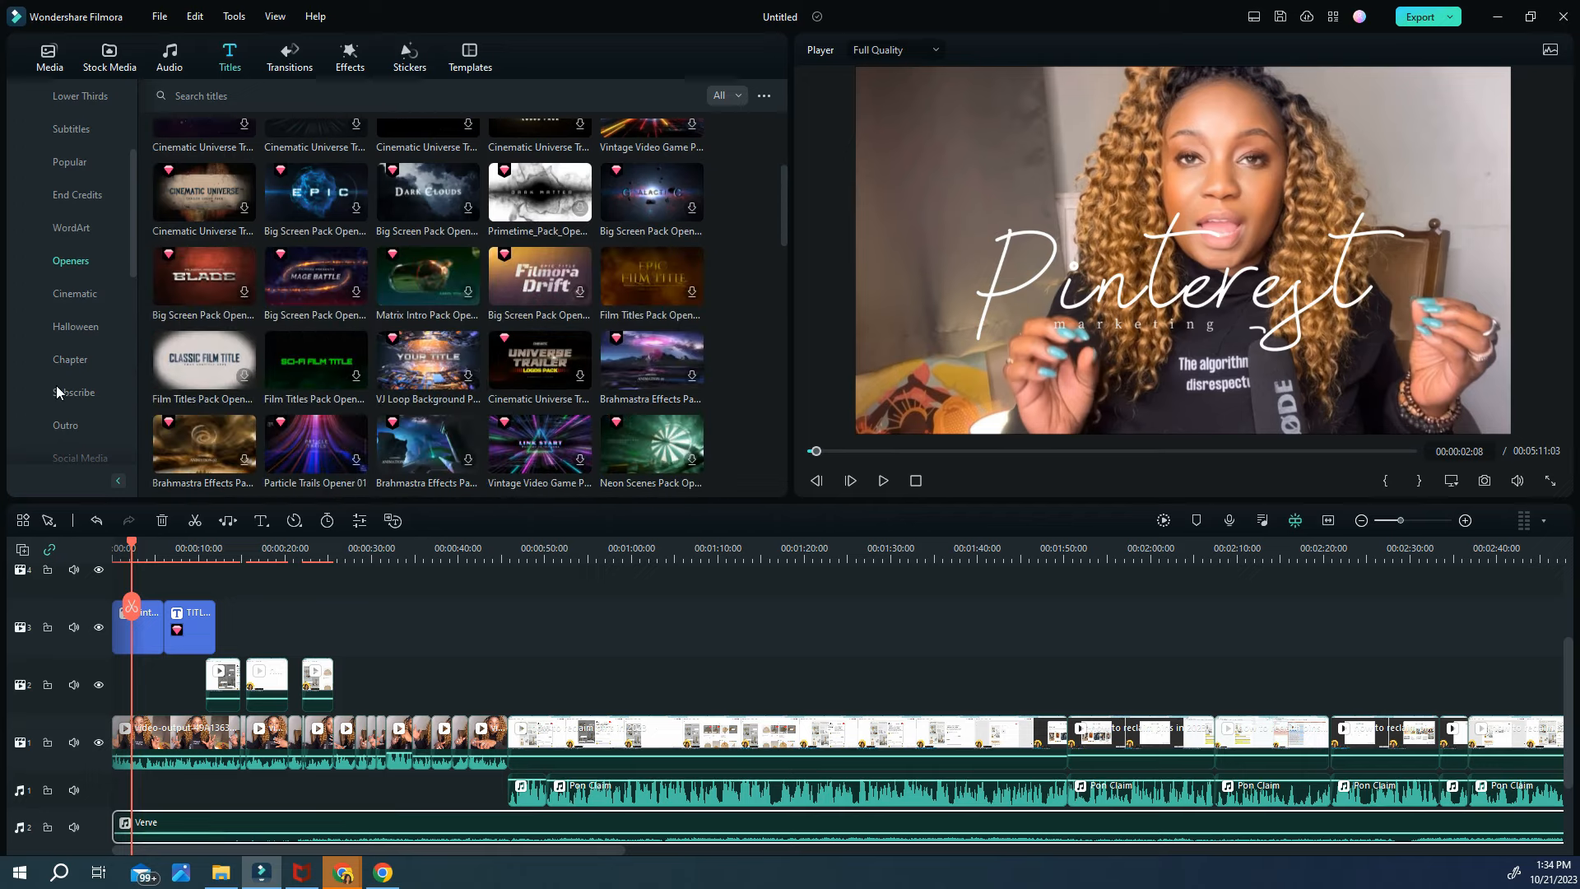
scroll(57, 393, up, 3)
scroll(376, 257, up, 3)
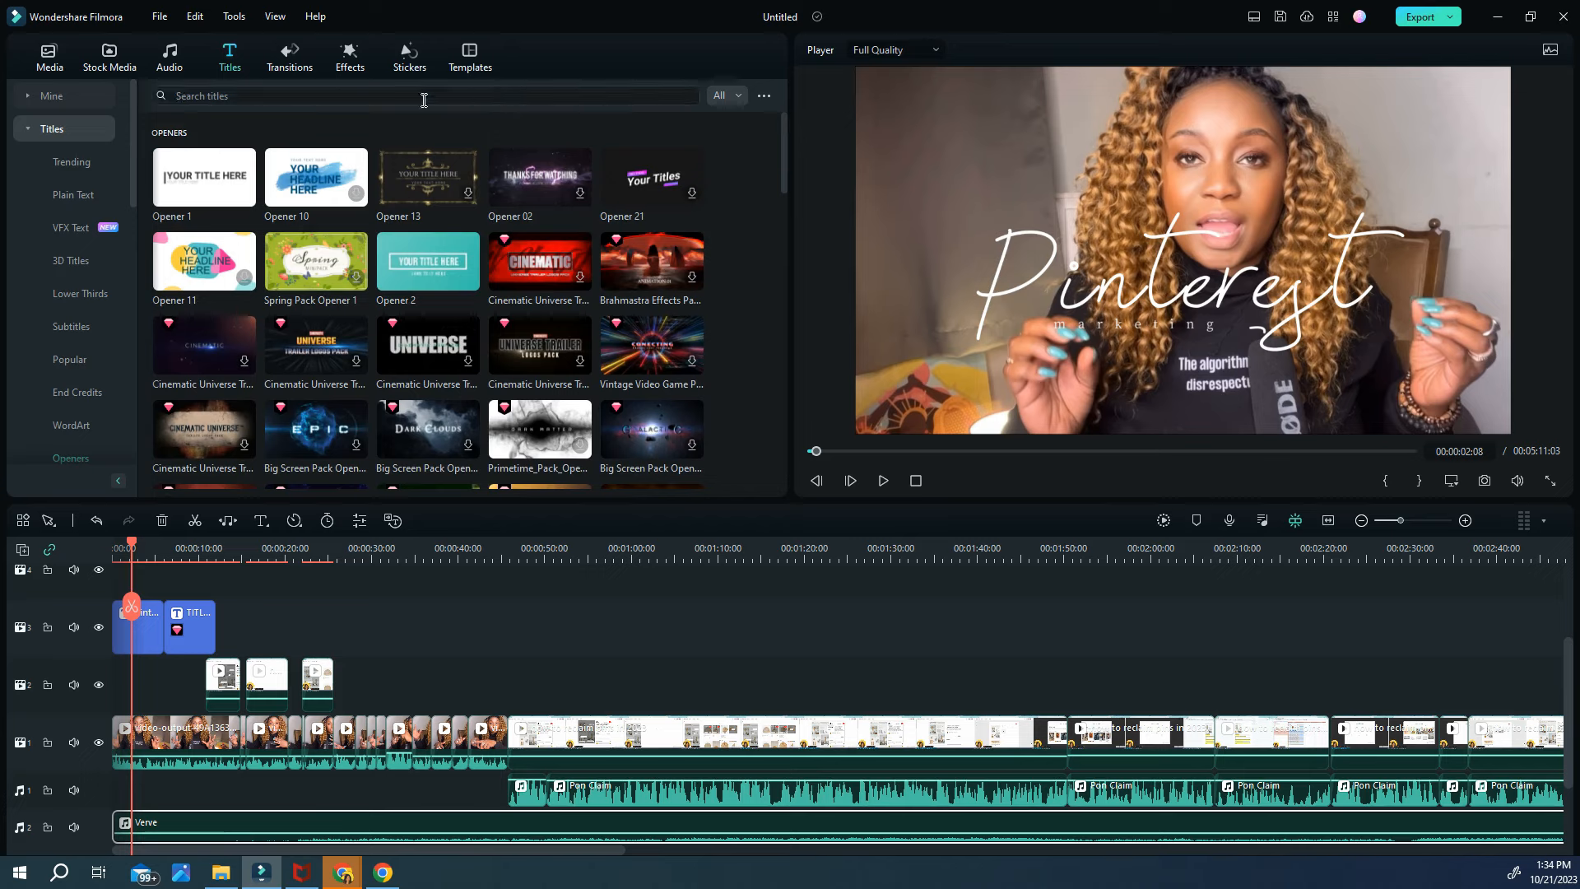
Look through the Trending video templates for openers, intros and cinematic titles
click(470, 66)
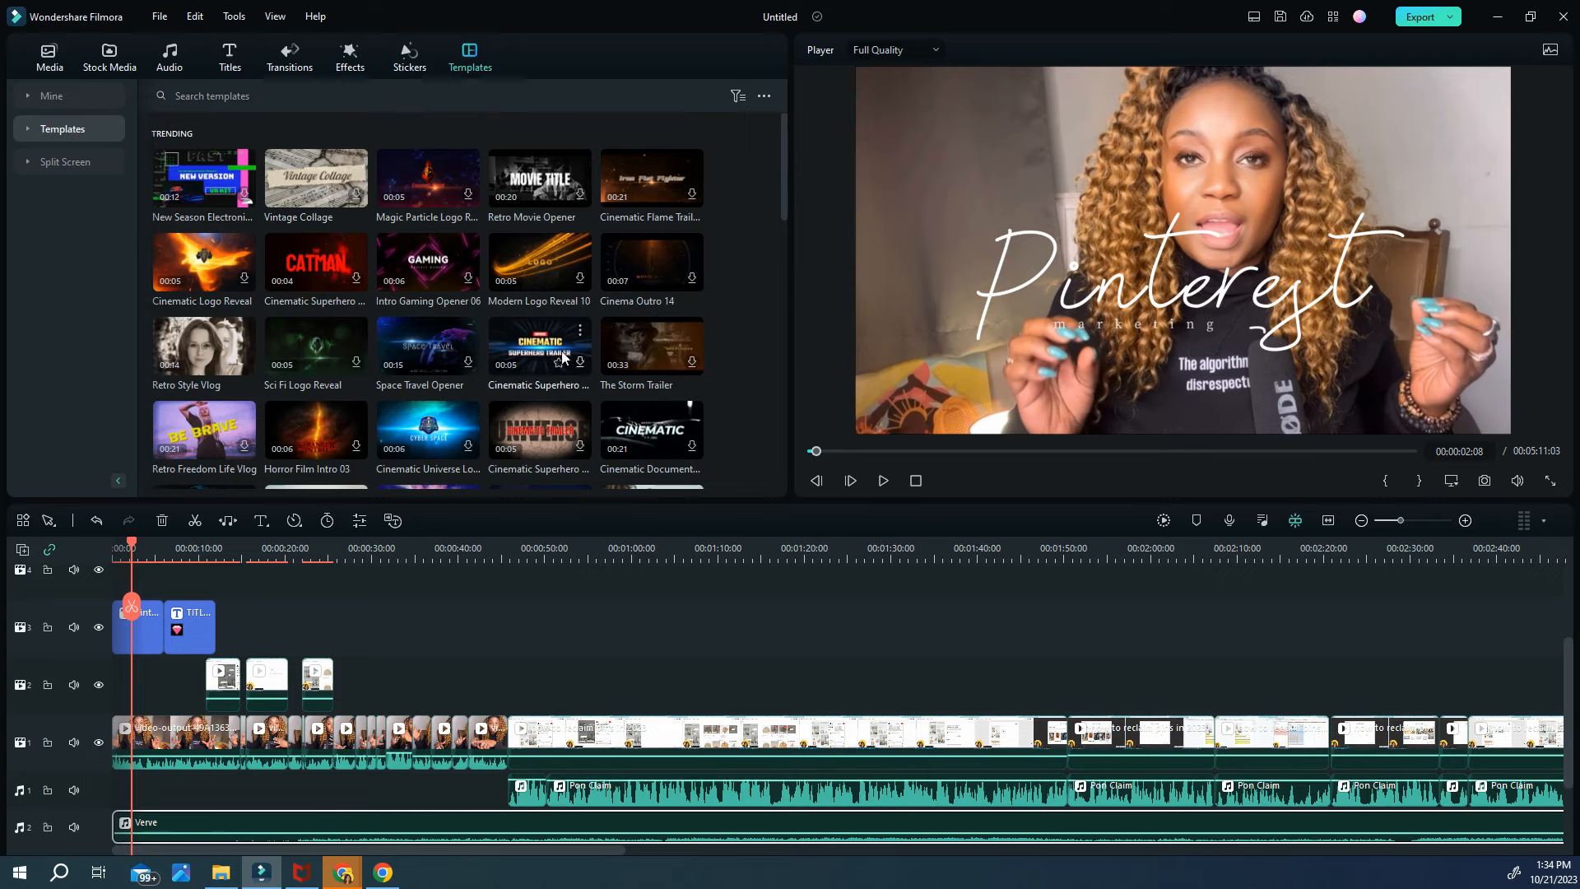
scroll(403, 326, down, 3)
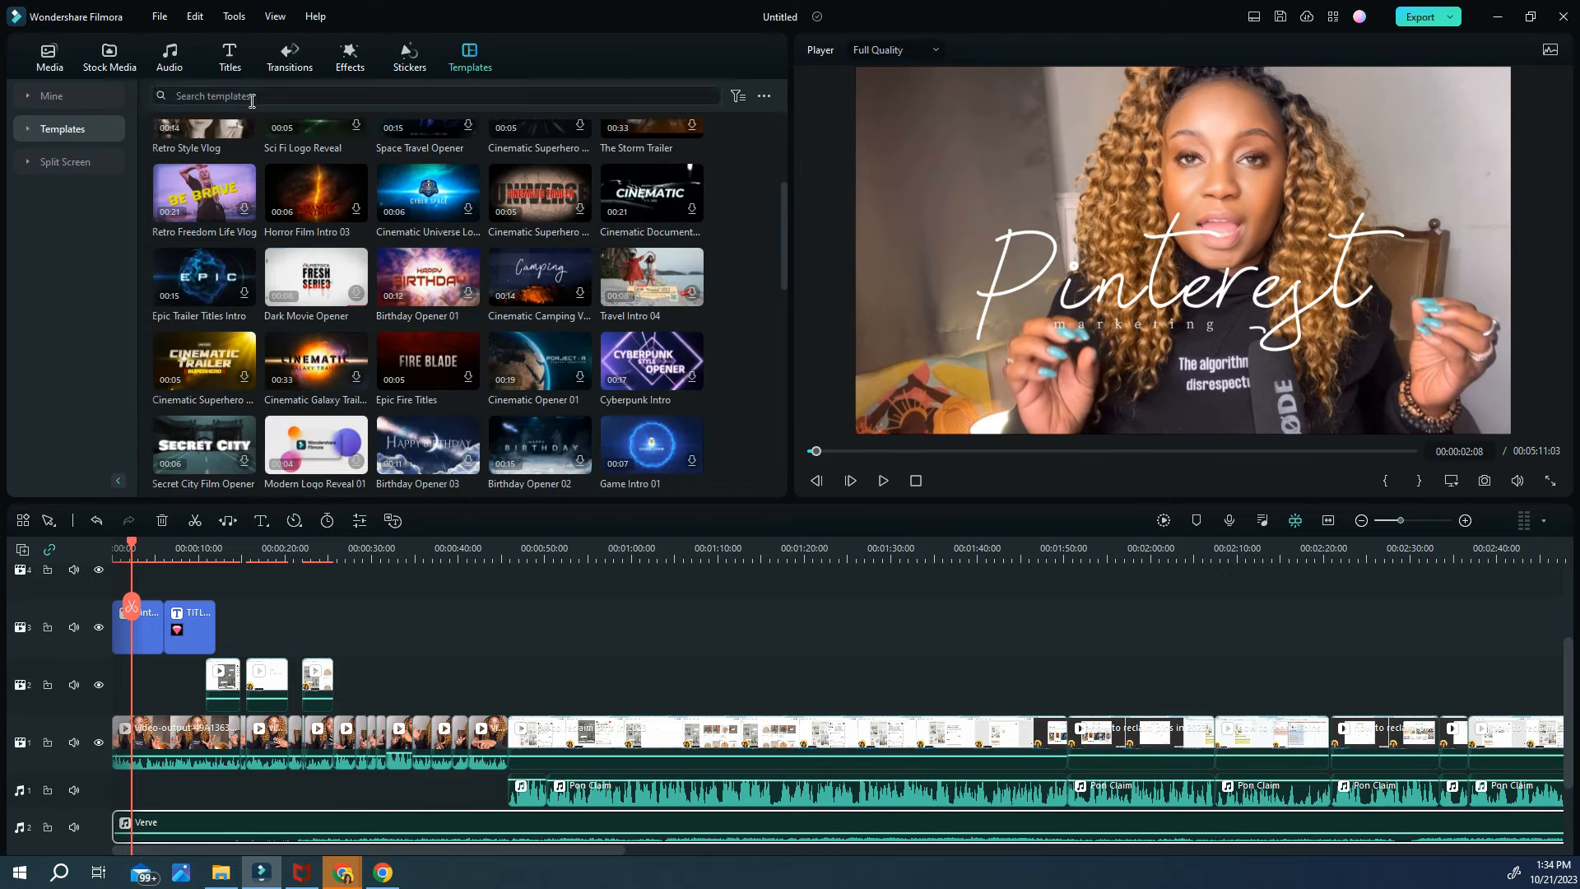
scroll(428, 296, down, 2)
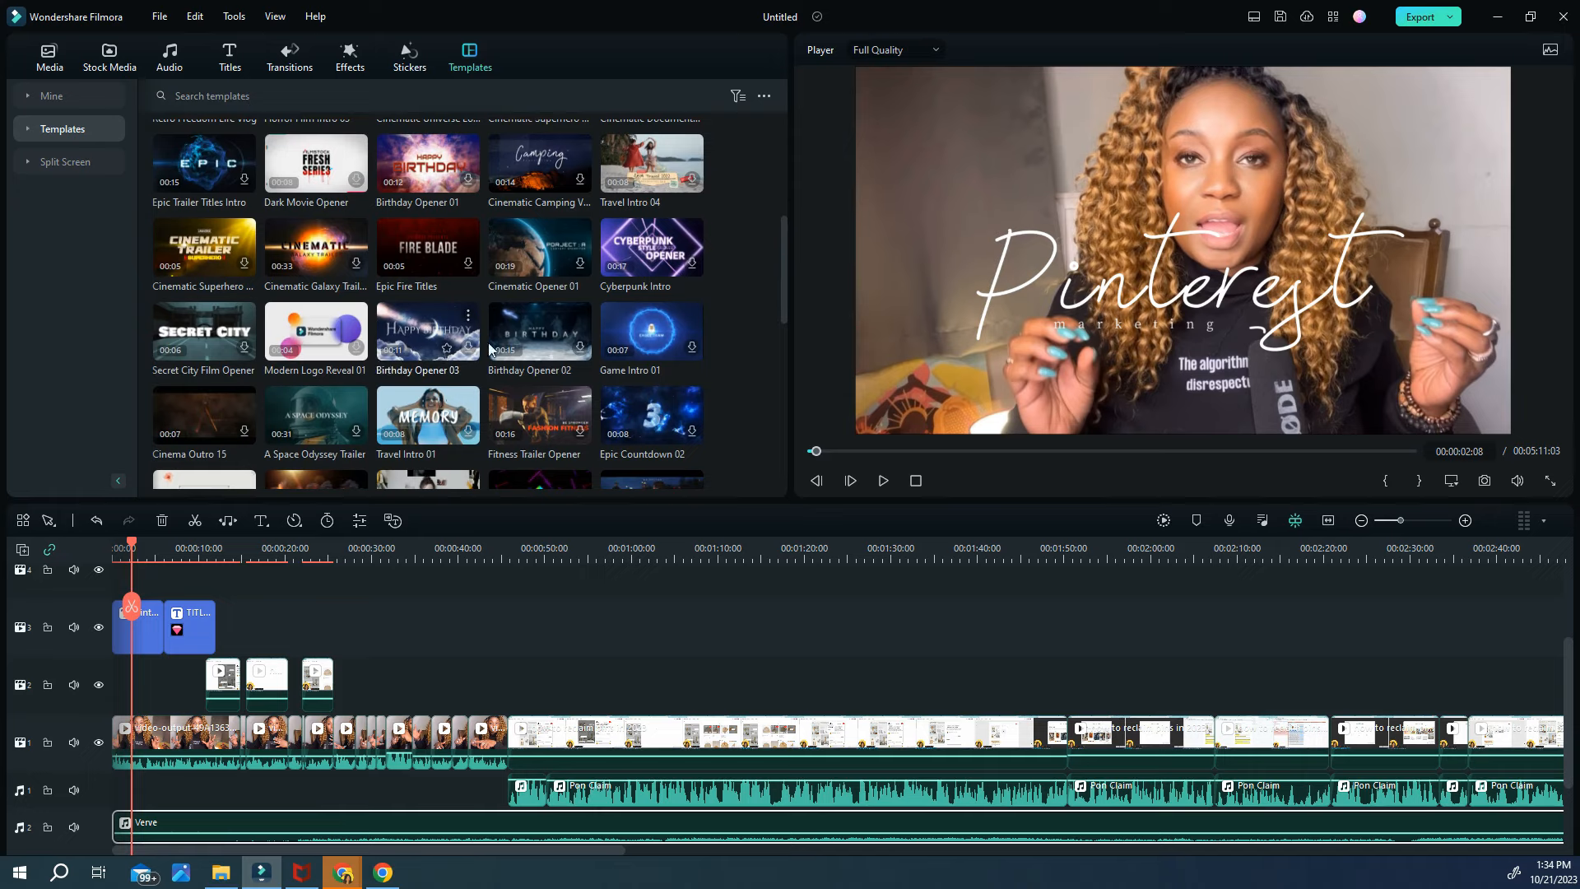
scroll(395, 329, down, 3)
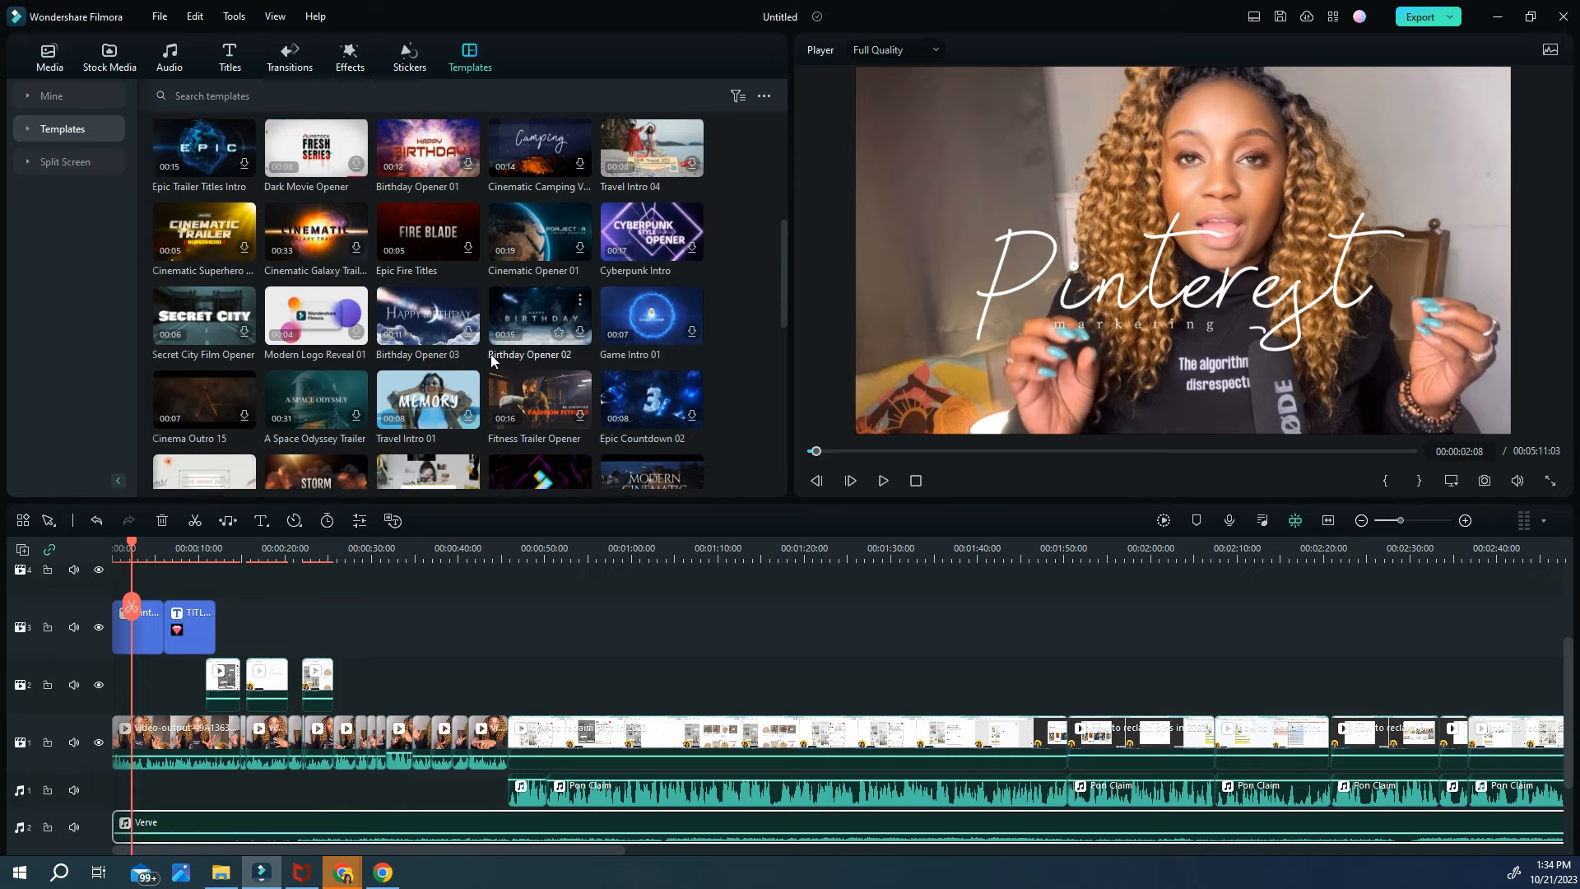
scroll(362, 346, down, 3)
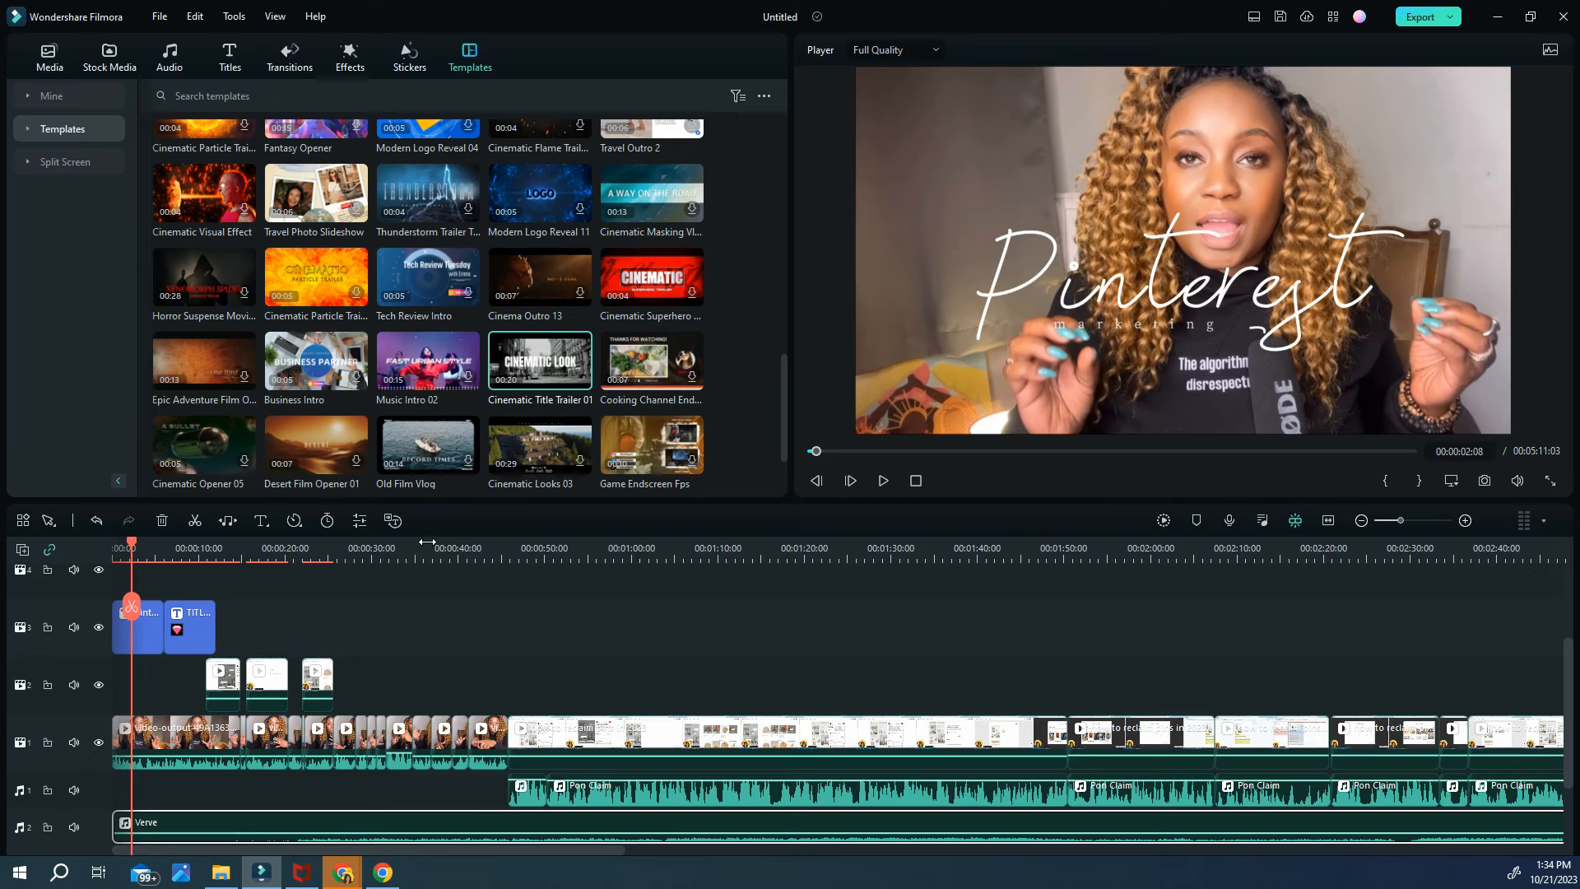
Preview the Cinematic Title Trailer 01 template, stop it near 17 seconds, and view the Basic split-screen layouts
click(534, 370)
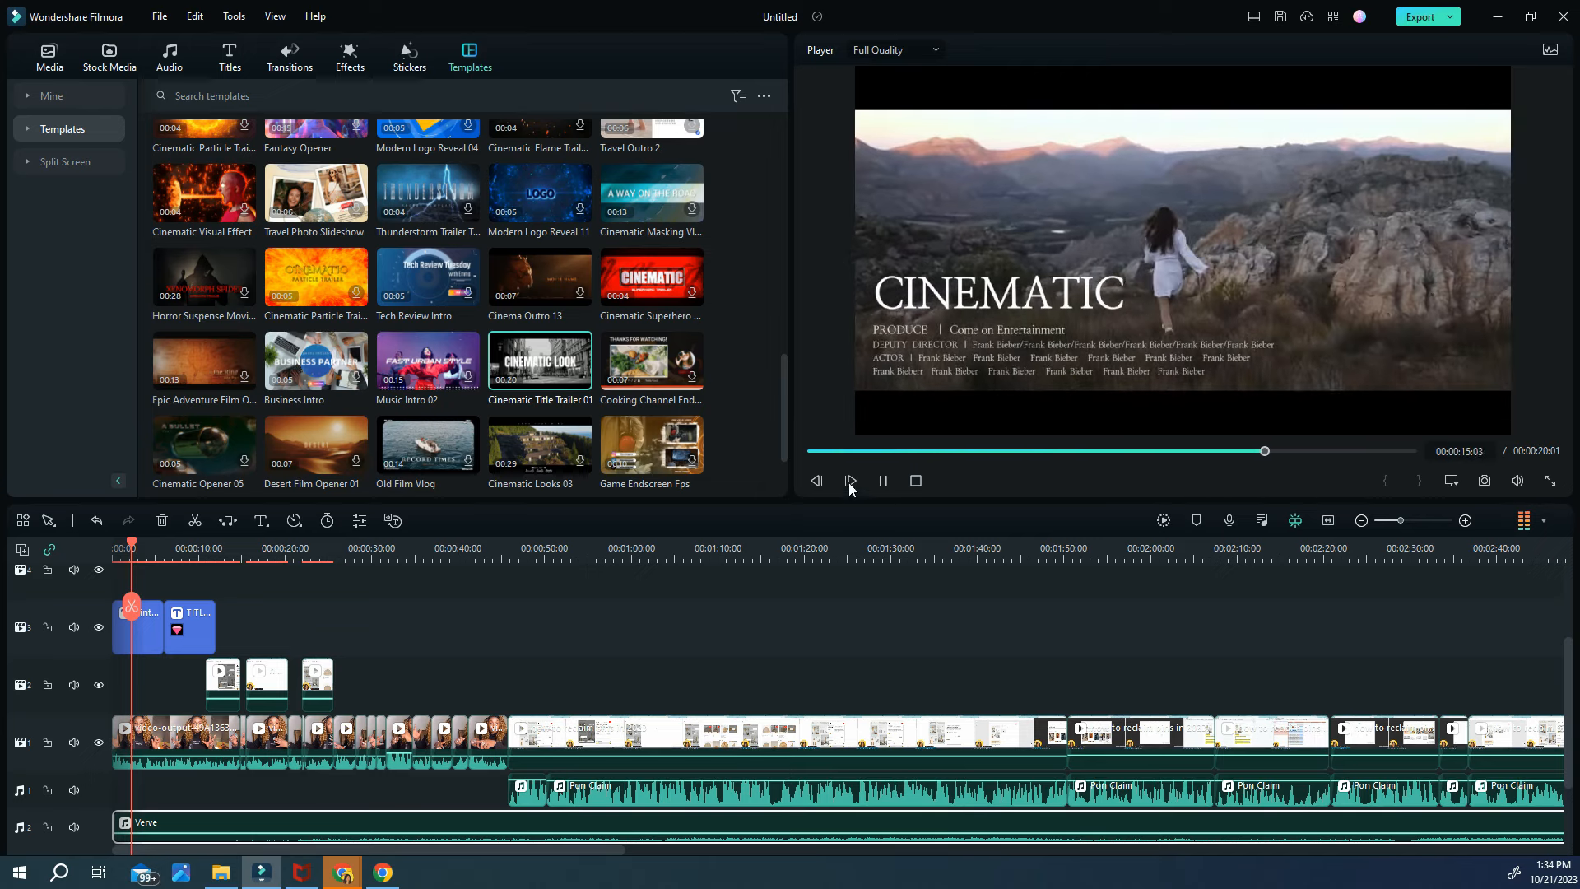
click(883, 480)
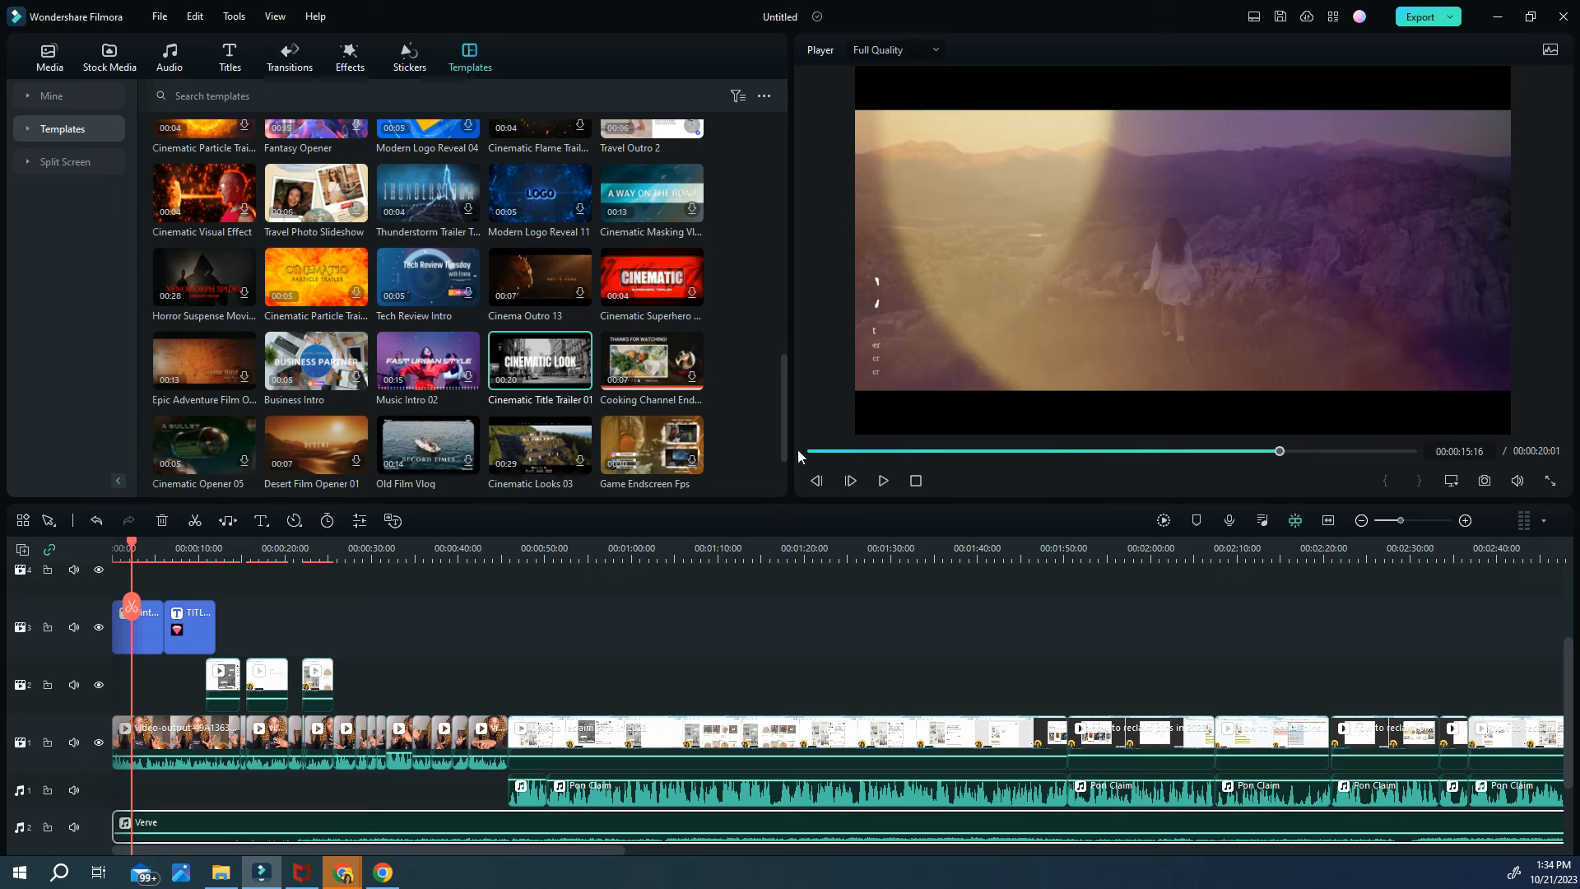
click(883, 482)
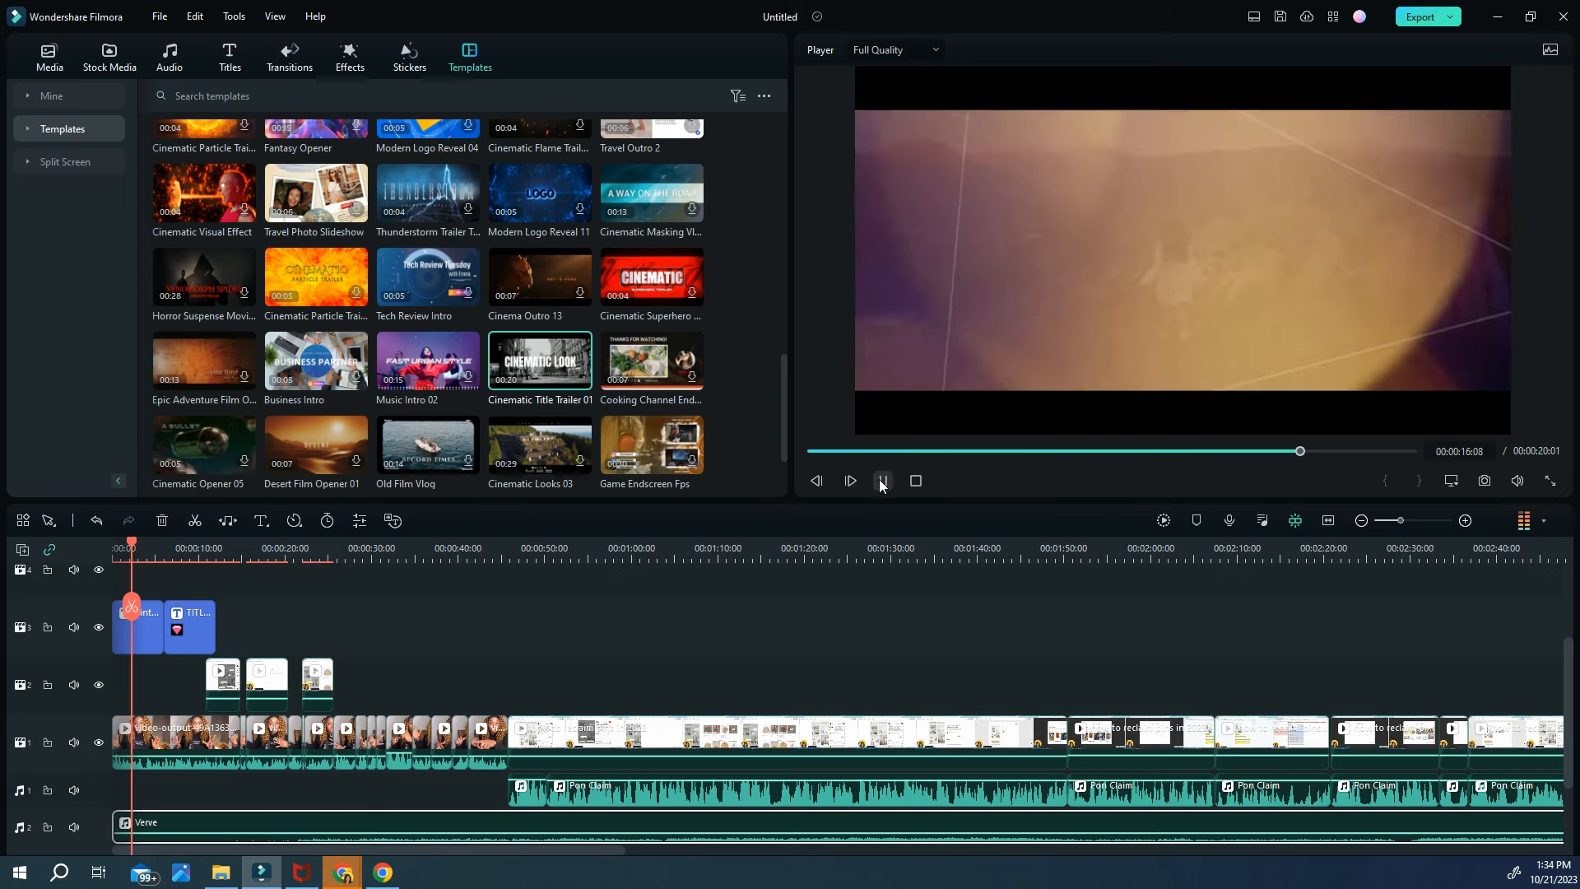
click(1118, 240)
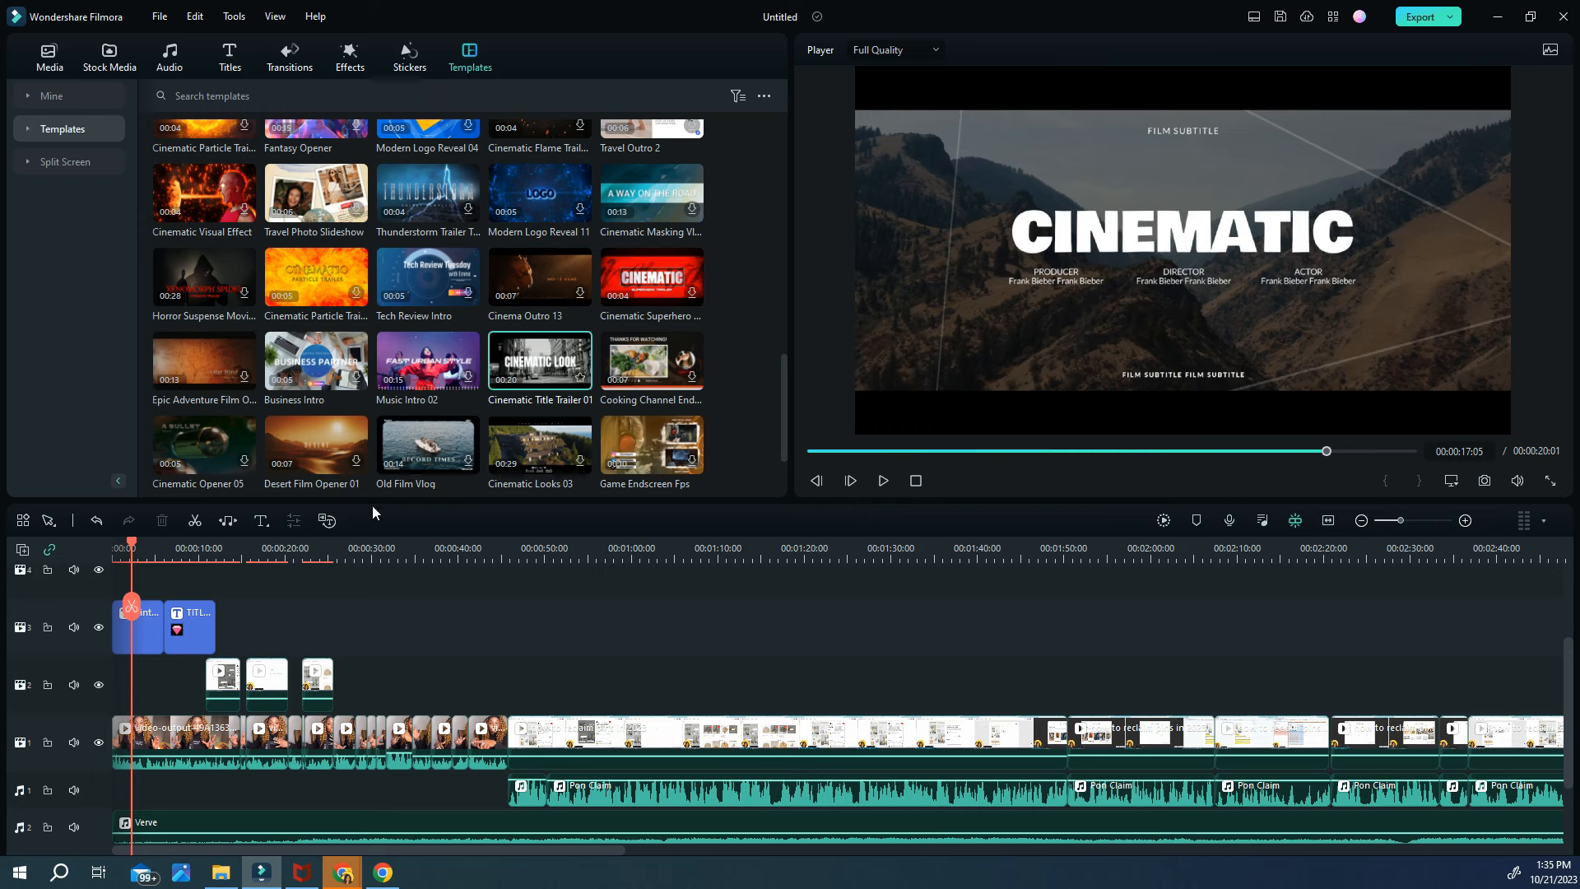
click(59, 165)
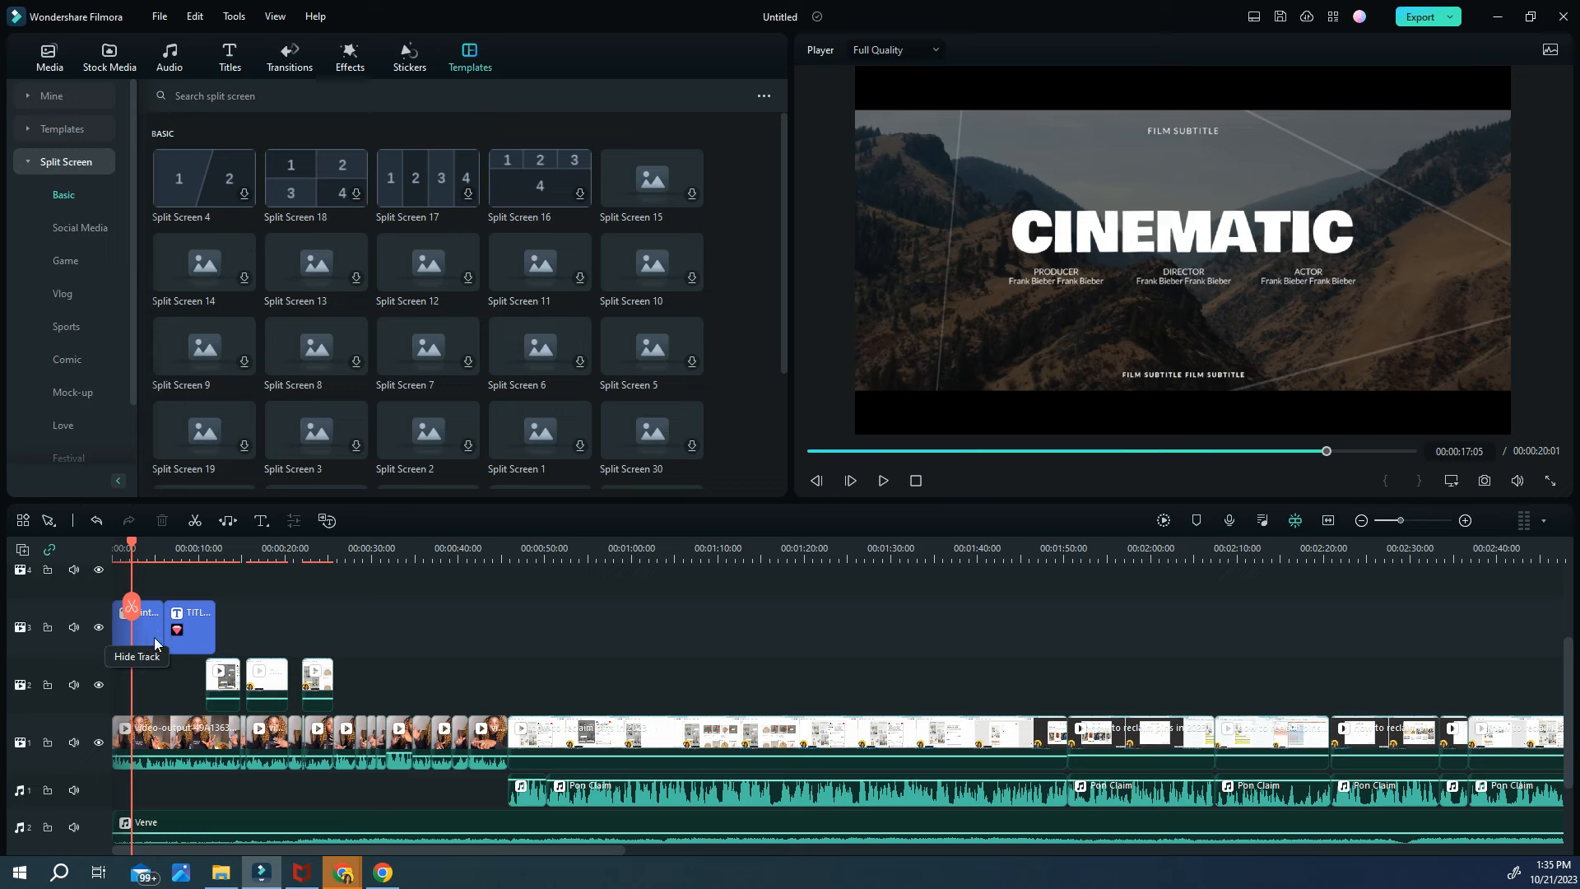
Bring the playhead to the lower-third title on track 3 and replace its LOWER THIRD text with the creator's social media handle
drag(133, 547, 177, 546)
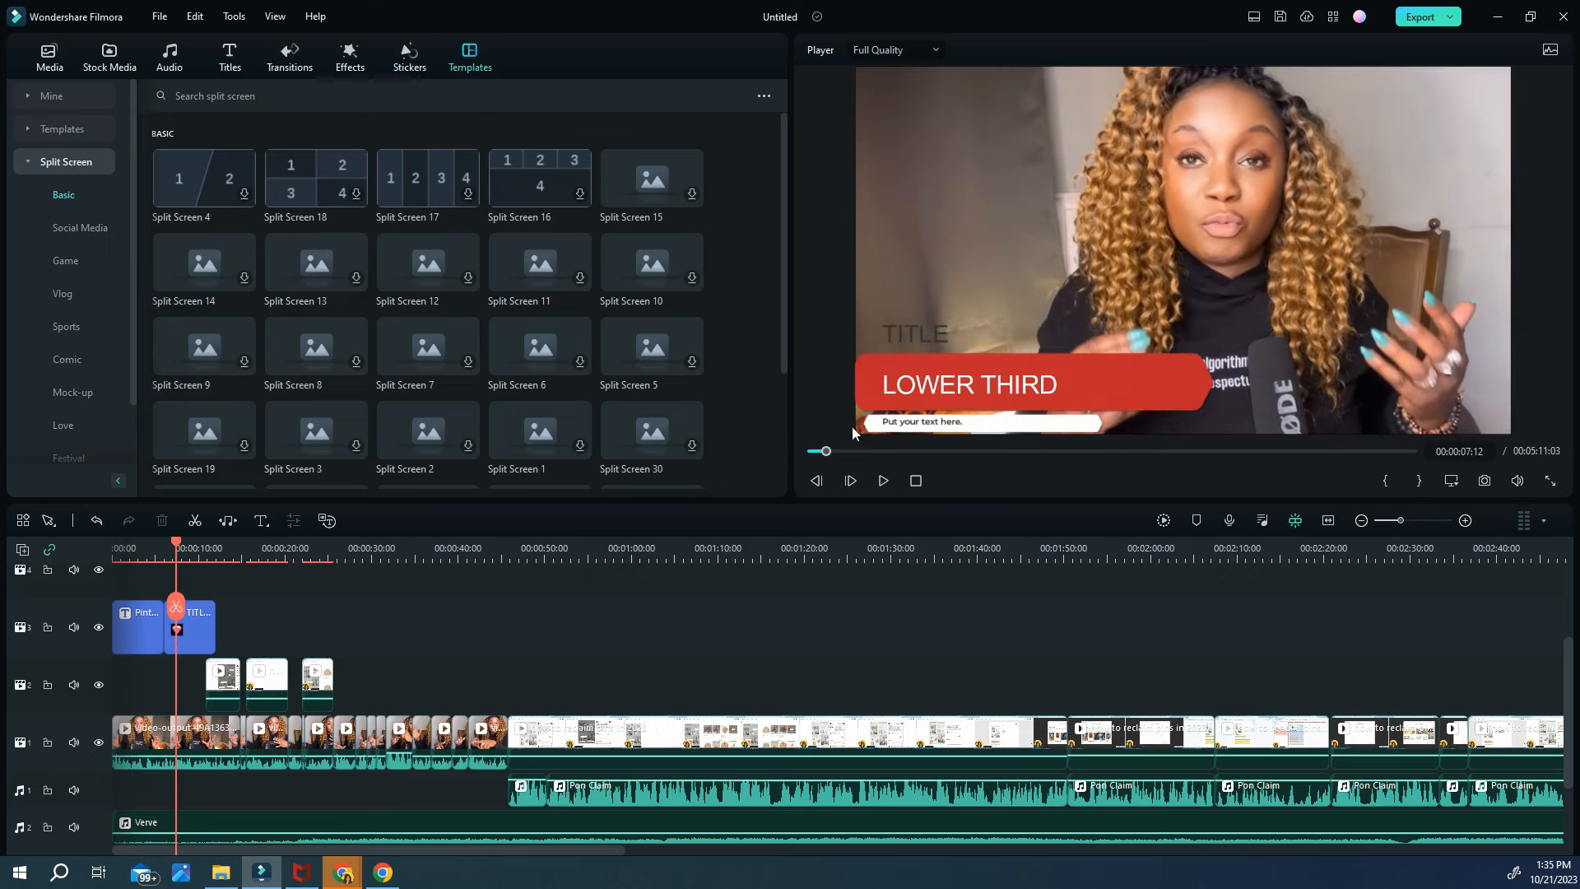
double_click(1015, 383)
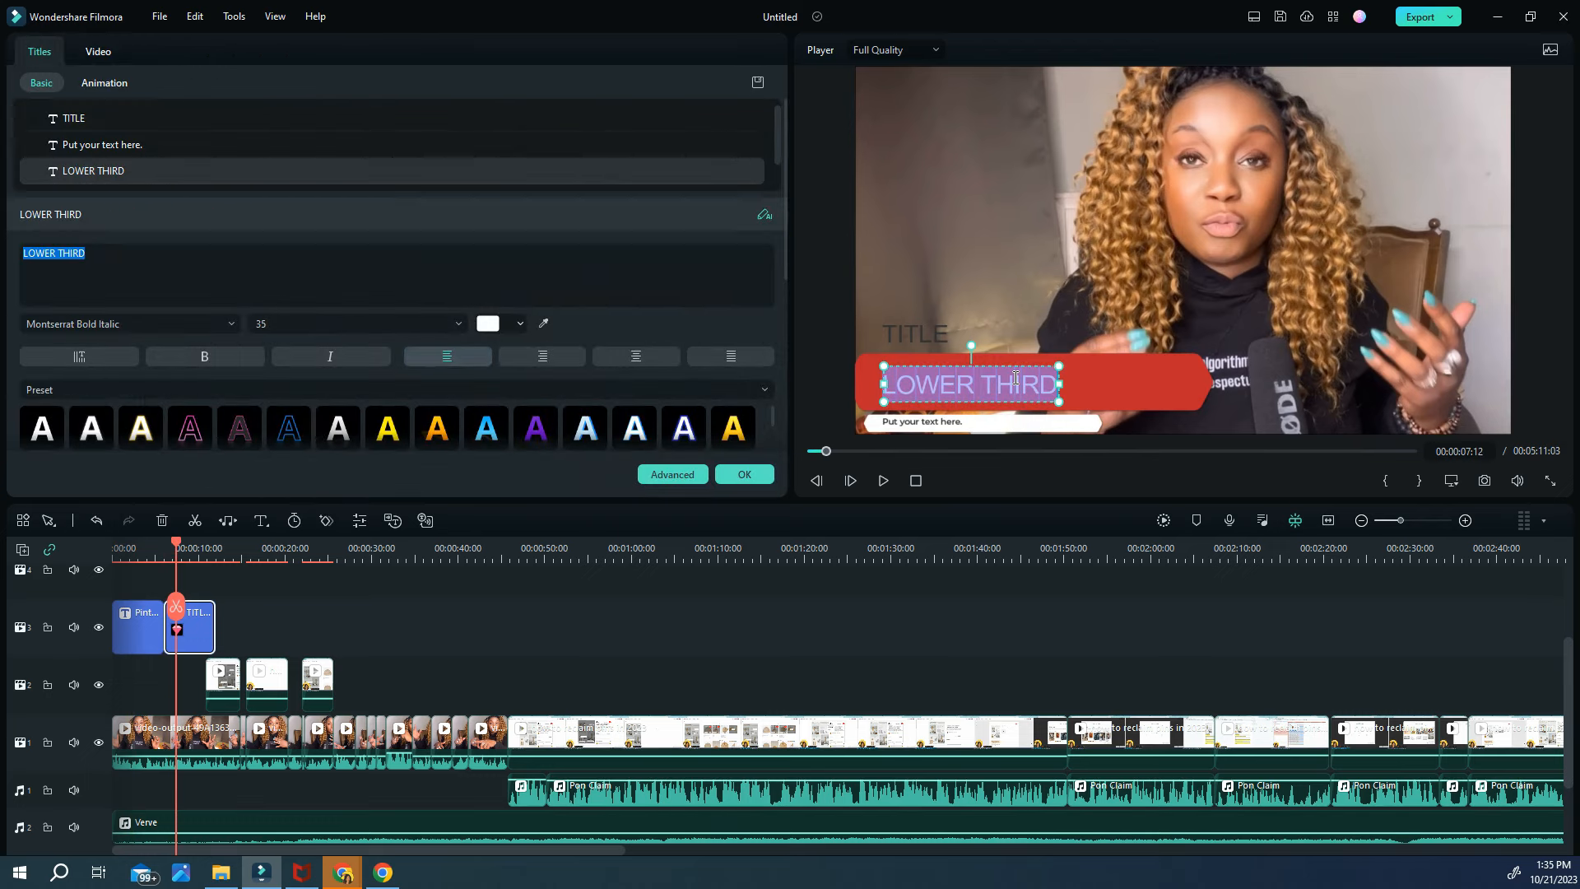
text(@JayJayGhatt)
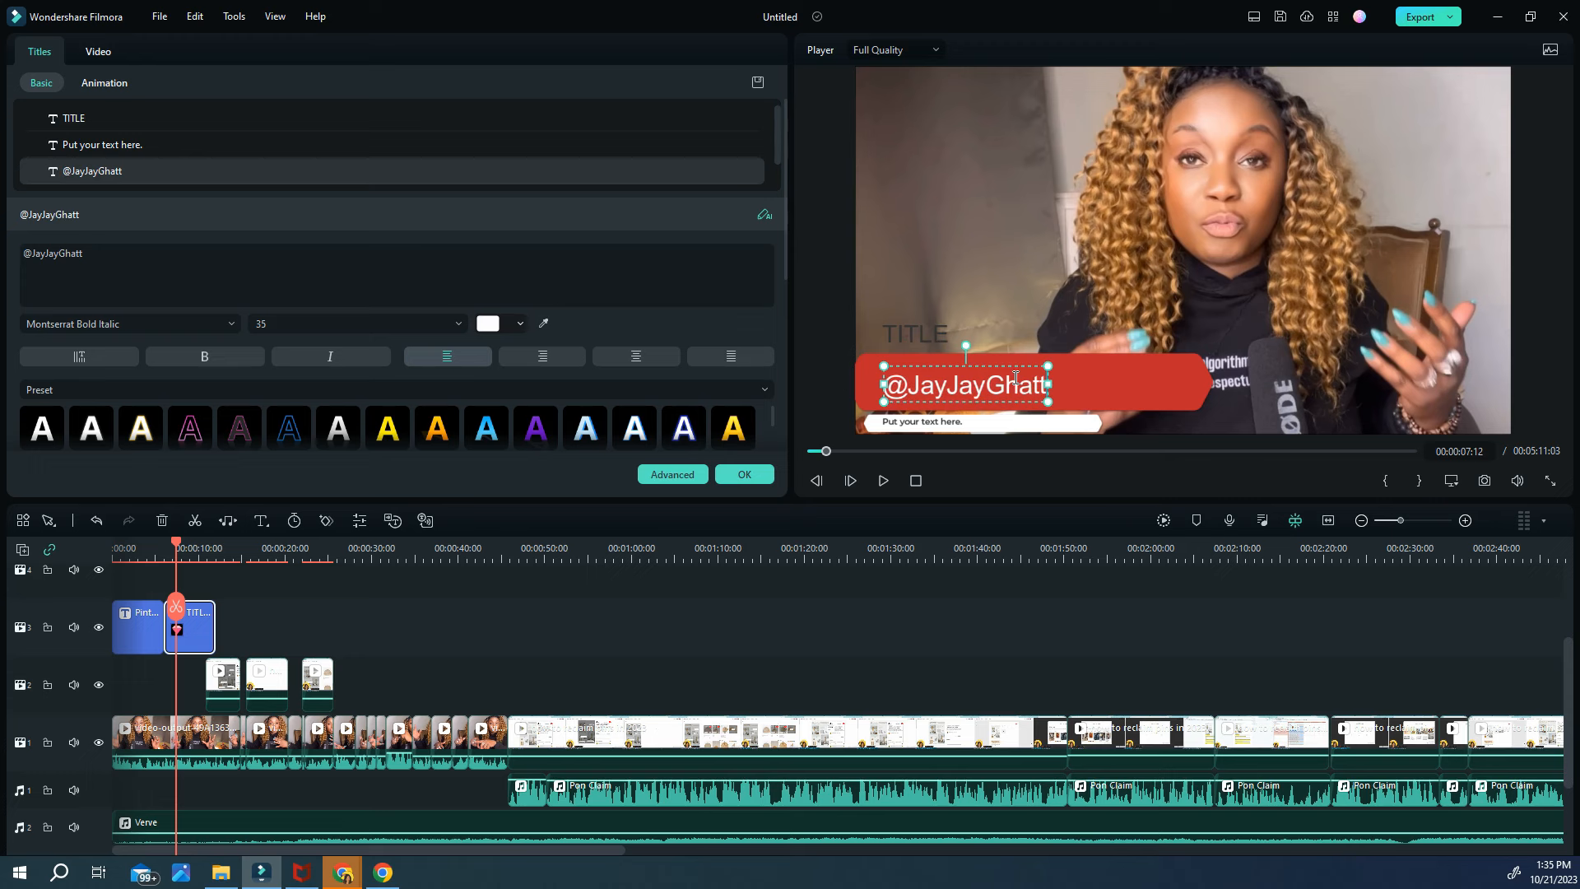
Replace the lower third's TITLE text with "How to Monetize Pinterest Pin"
double_click(946, 330)
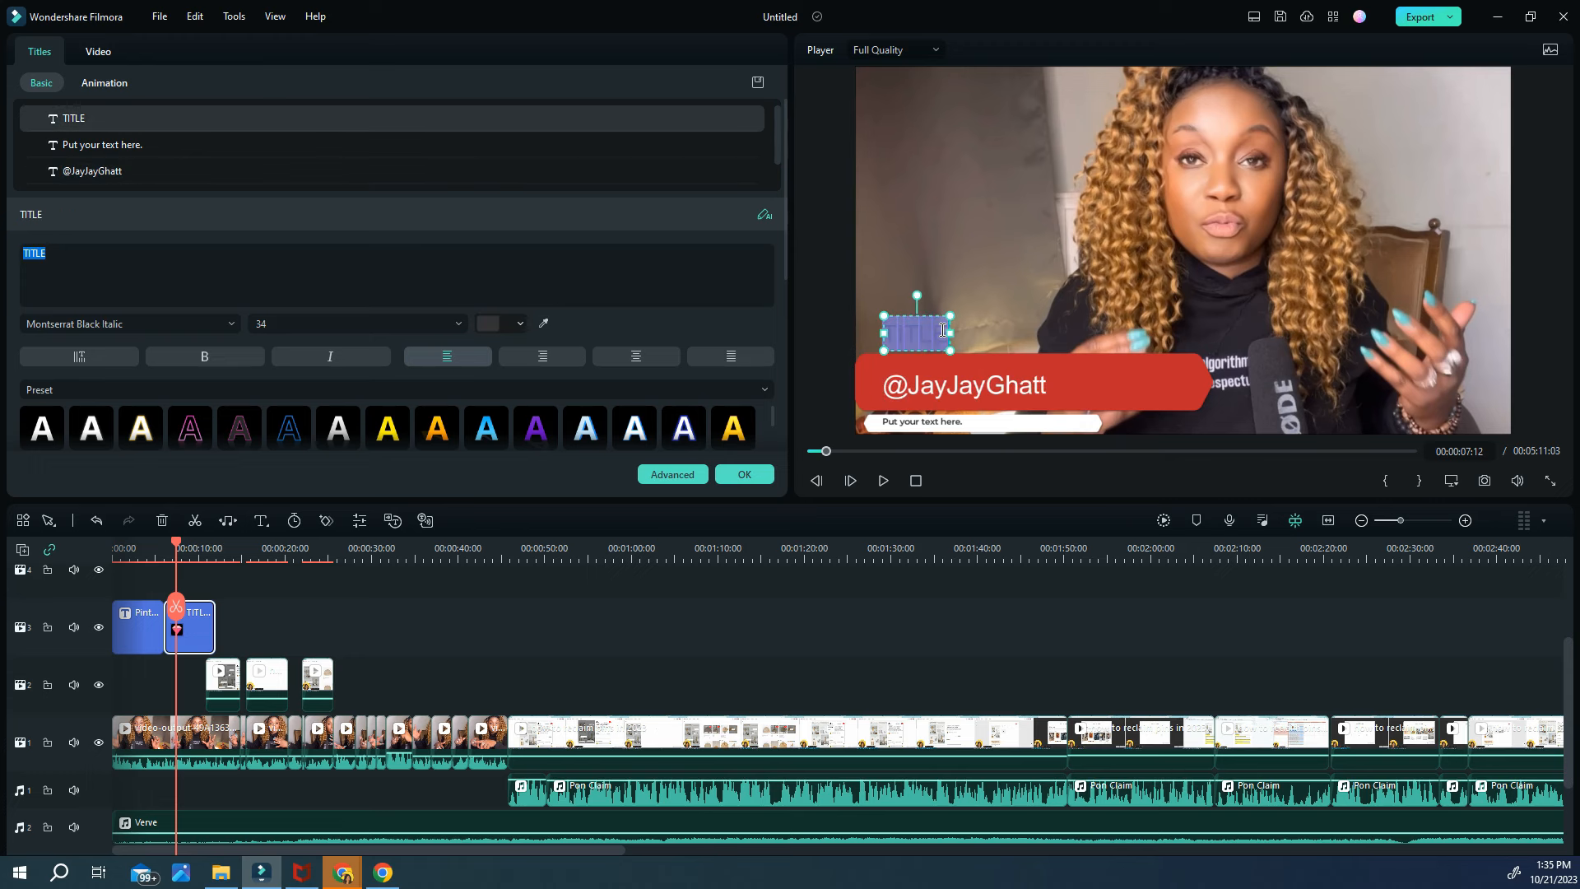
text(How to)
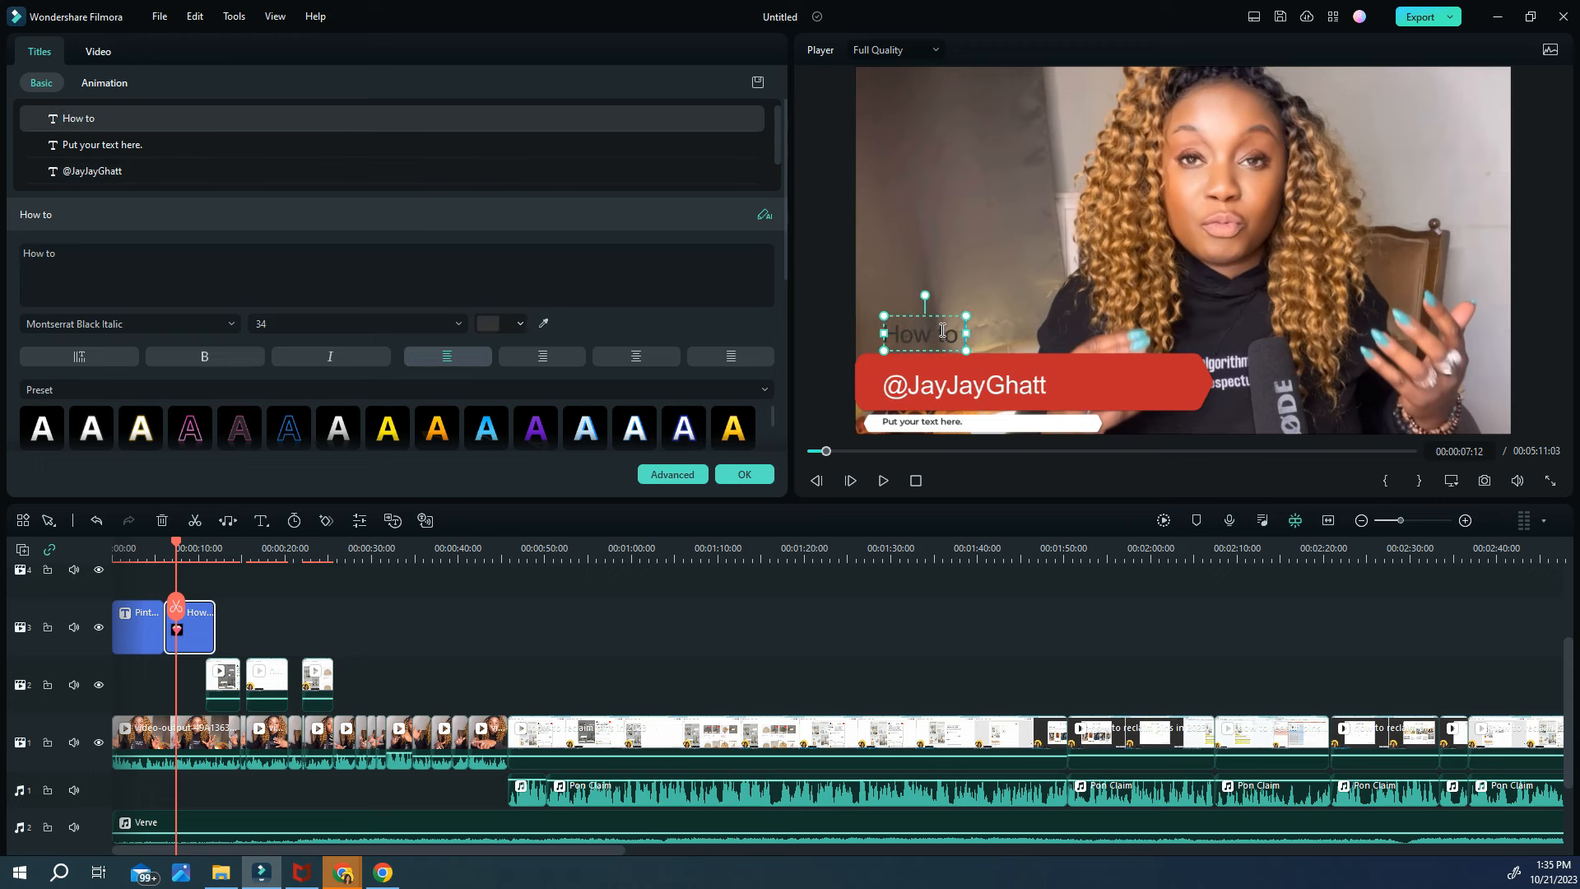
text( Monetiz)
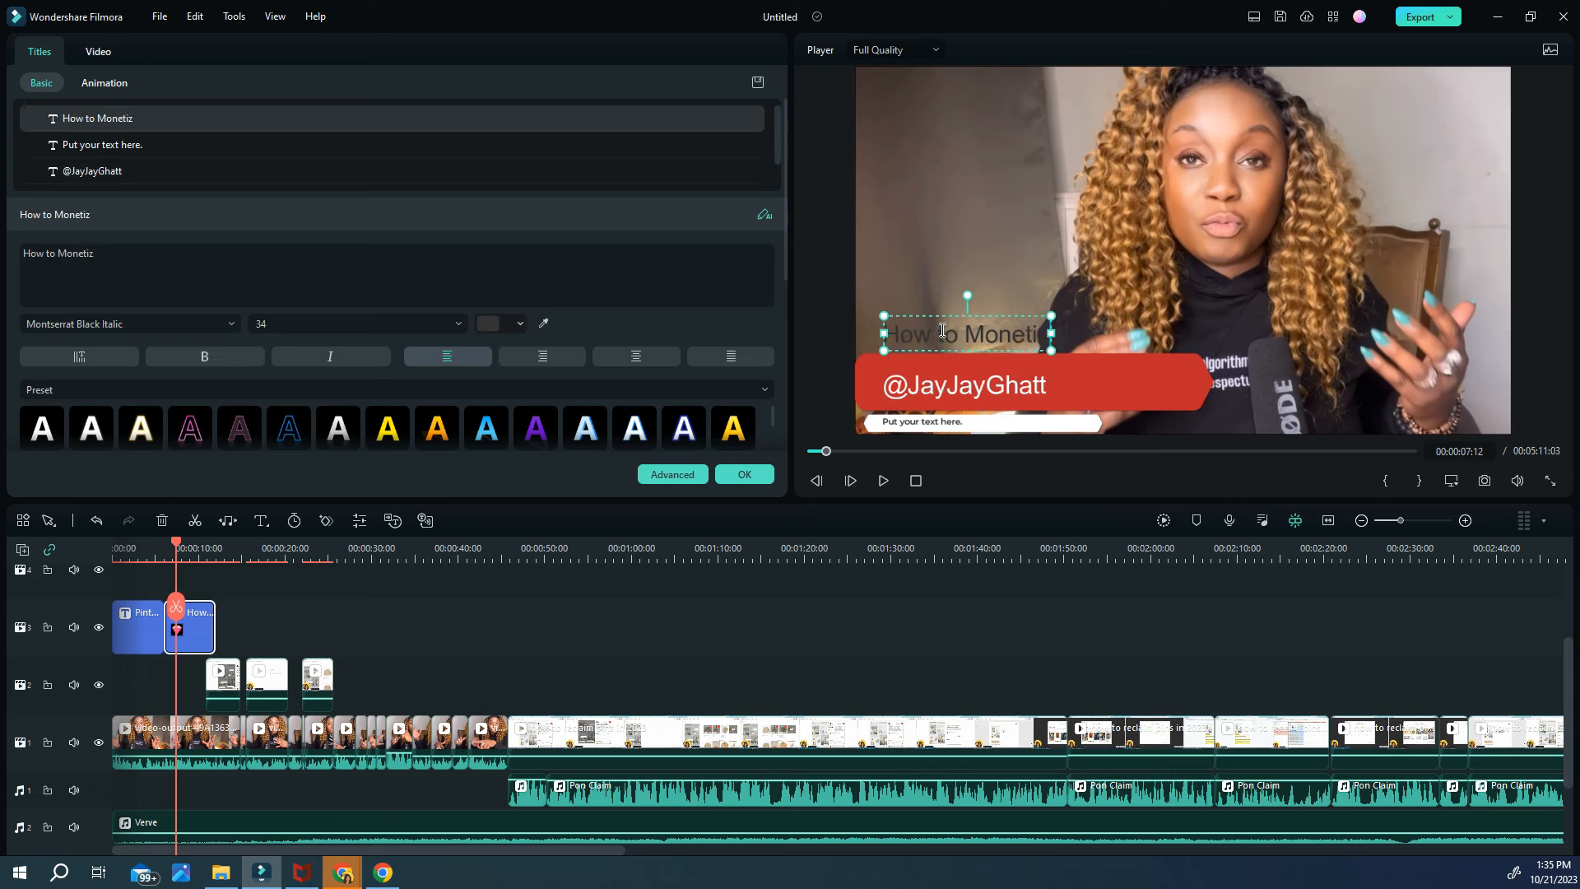
text(e P)inte)
key(BackSpace)
key(BackSpace)
key(BackSpace)
key(BackSpace)
key(BackSpace)
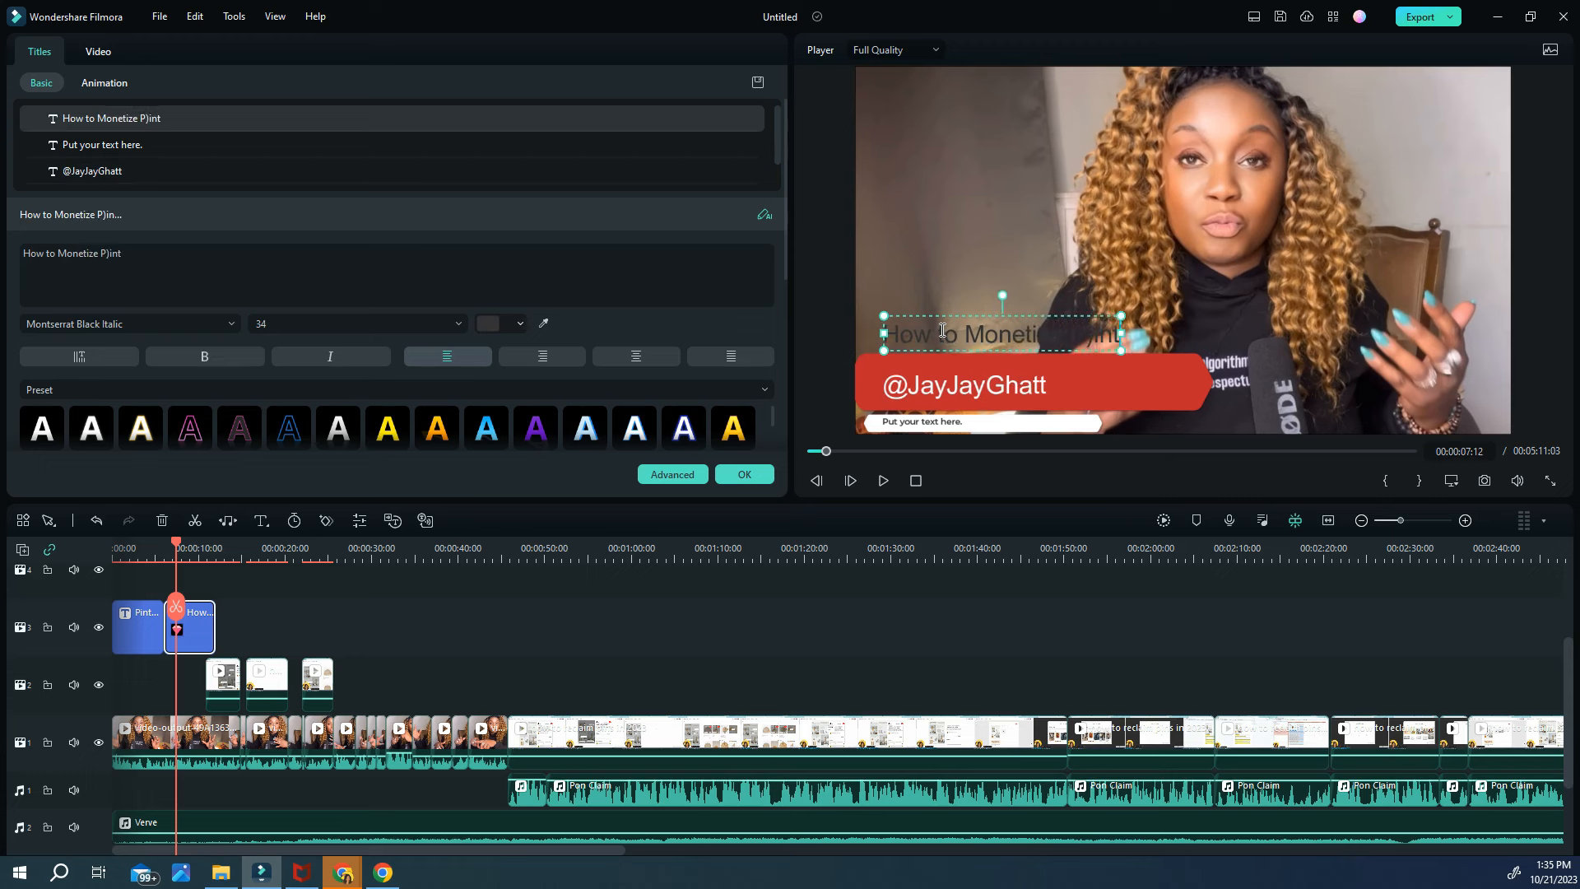
text(innterst)
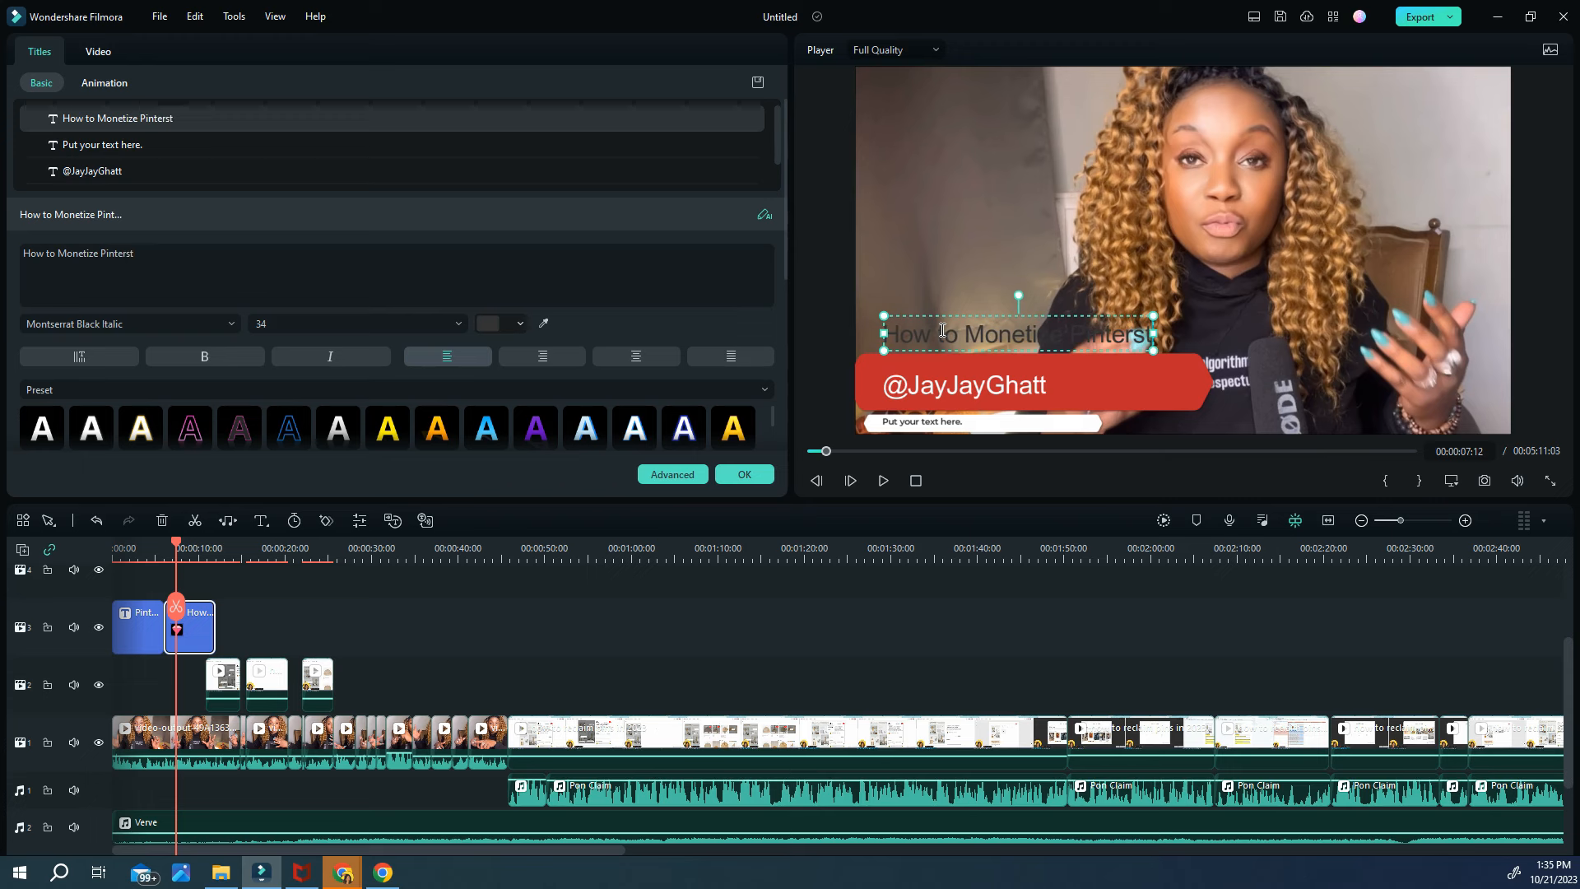
key(BackSpace)
key(BackSpace)
text(est Pin)
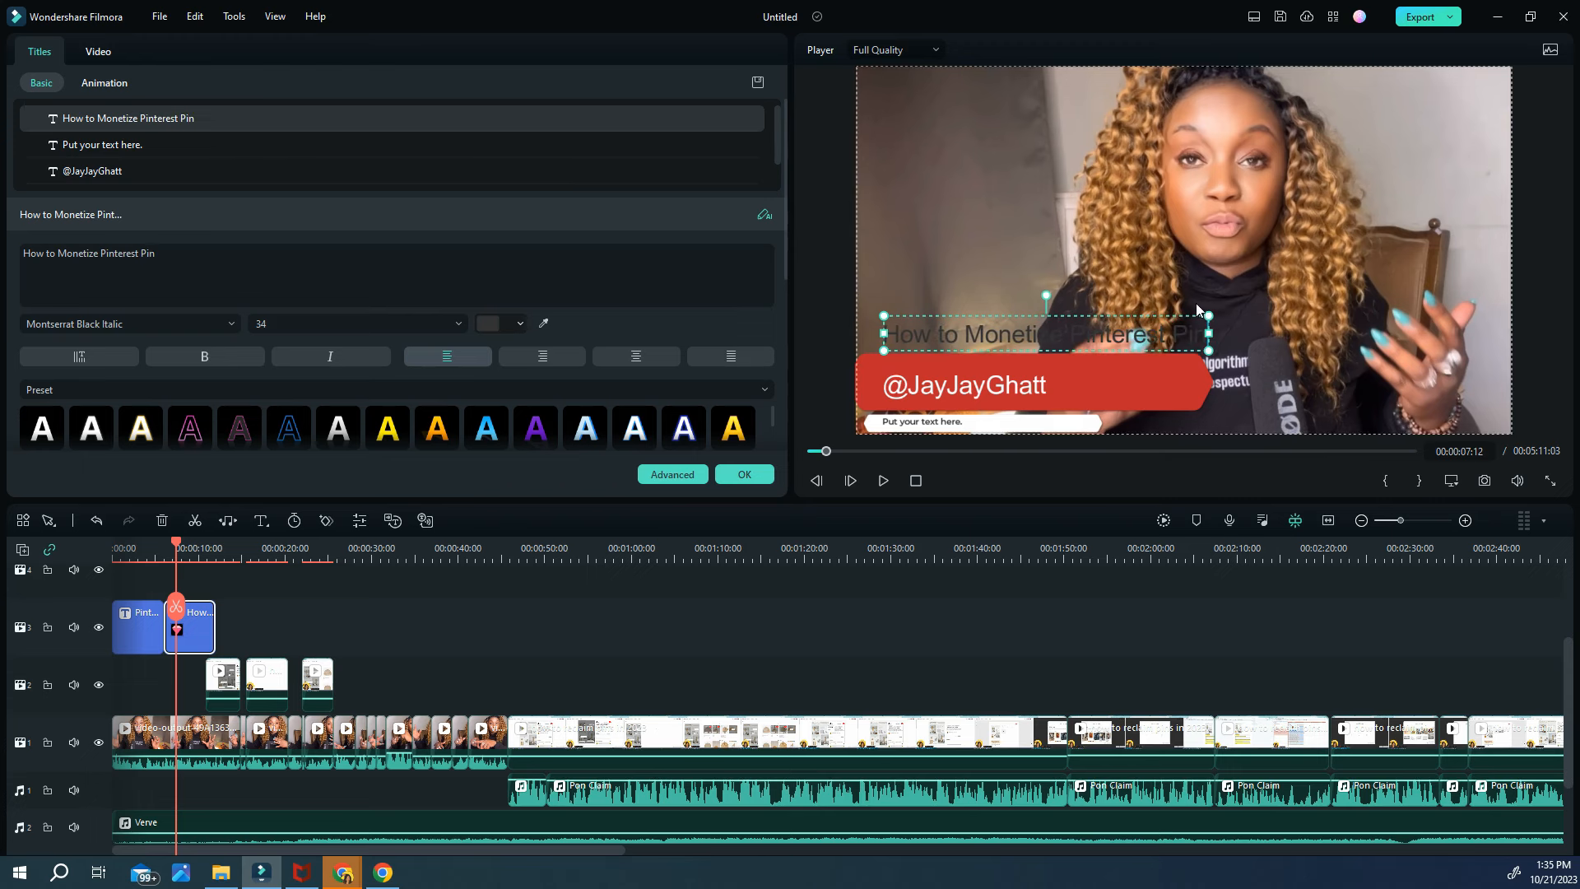
Shrink the "How to Monetize Pinterest Pin" line to size 32 and apply the yellow text preset with an orange outline
drag(1203, 317, 1190, 318)
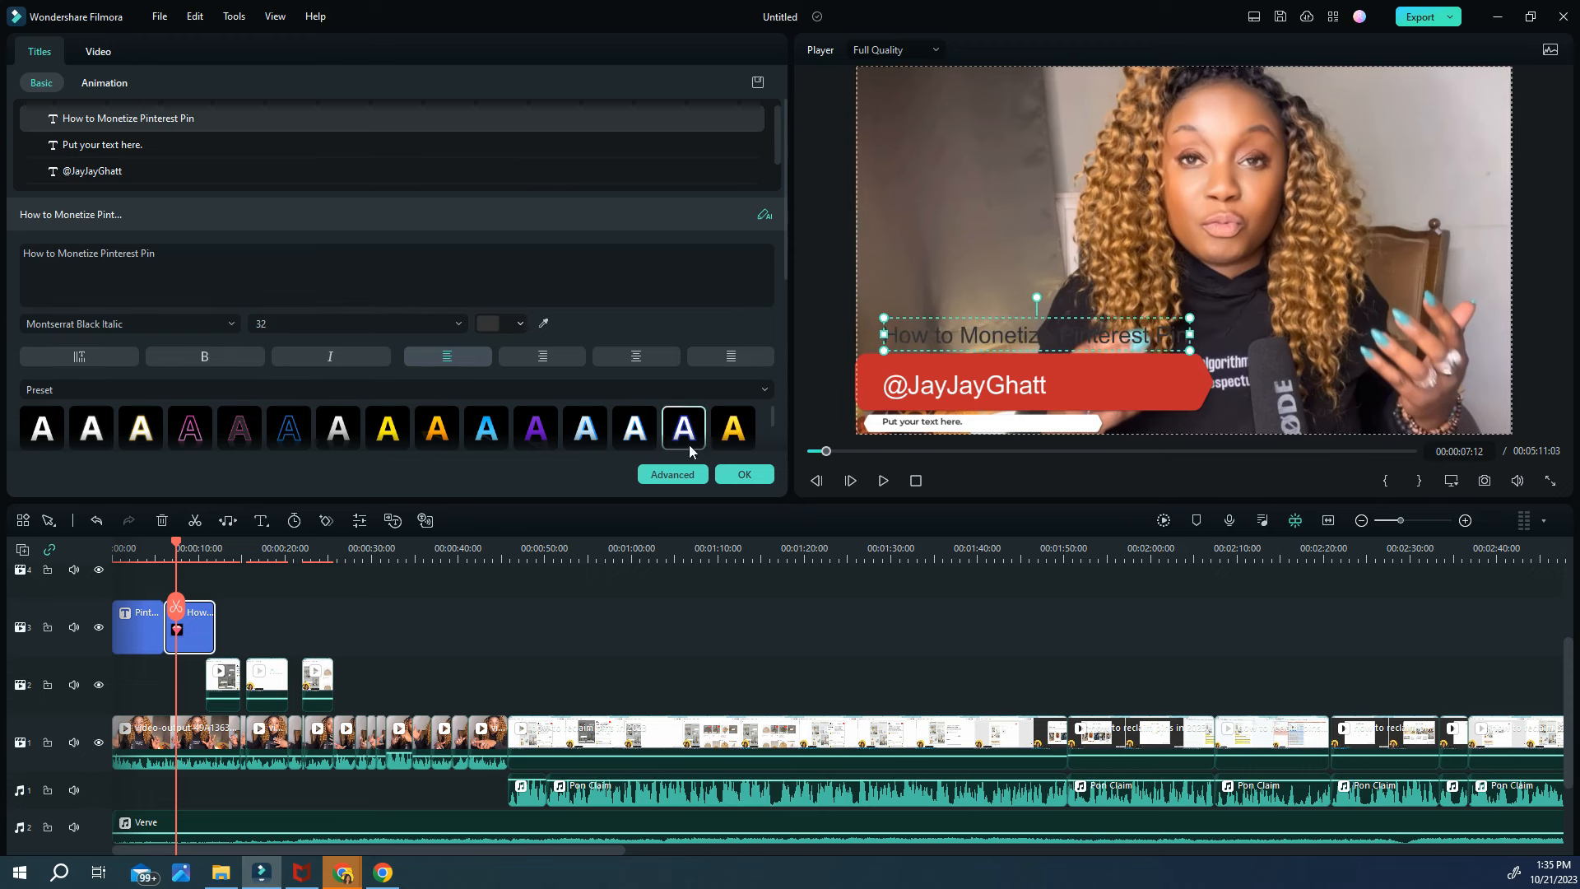
click(741, 435)
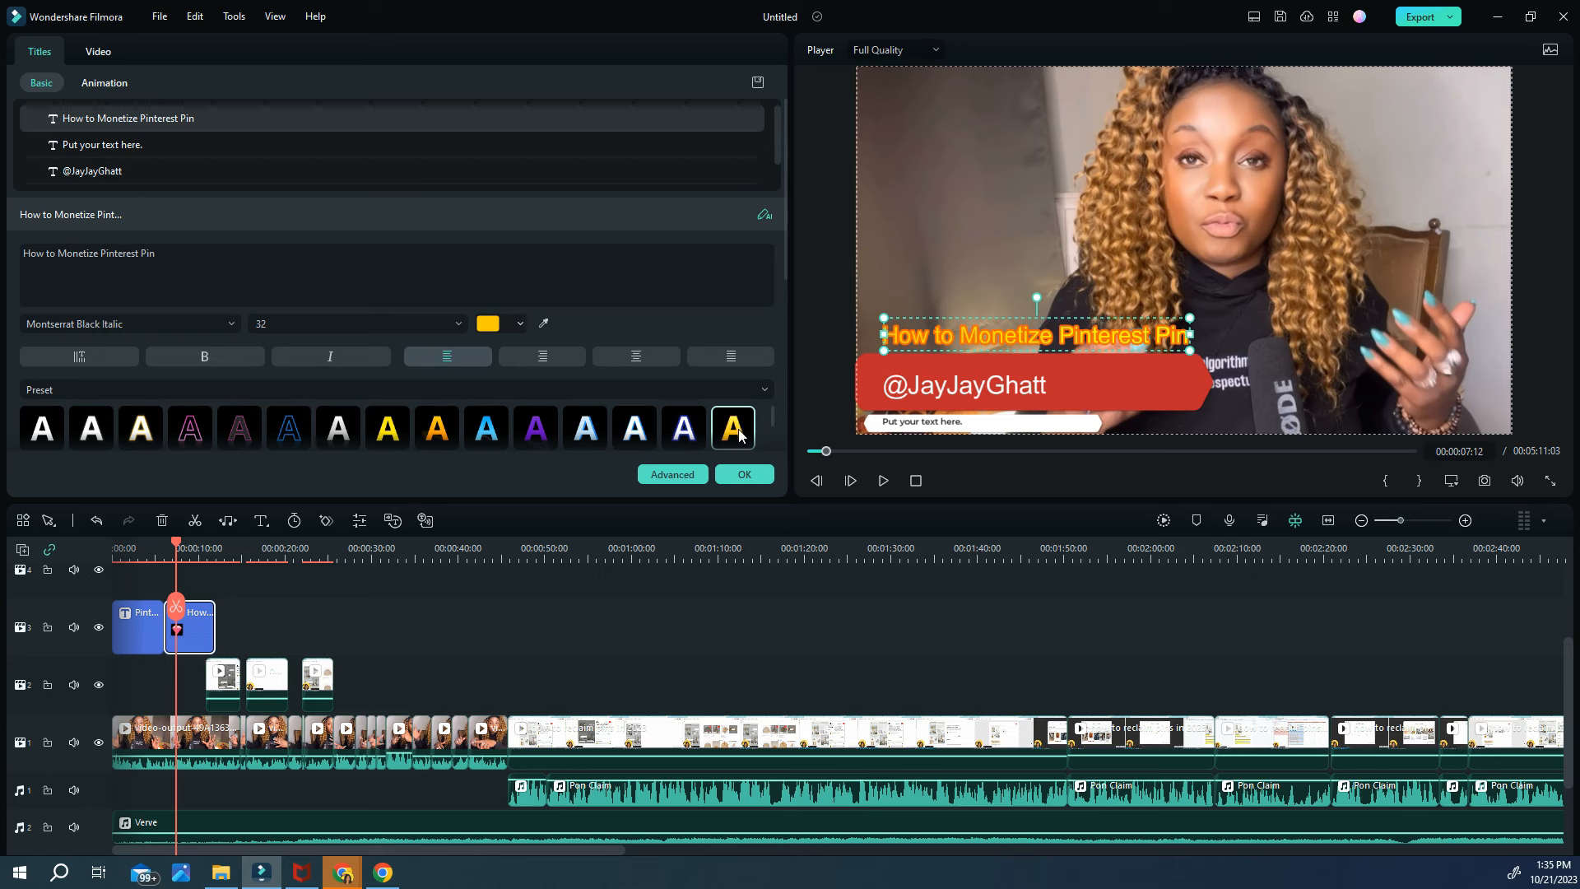
Replace the lower third's "Put your text here." line with "Subscribe to my channel for more"
double_click(953, 422)
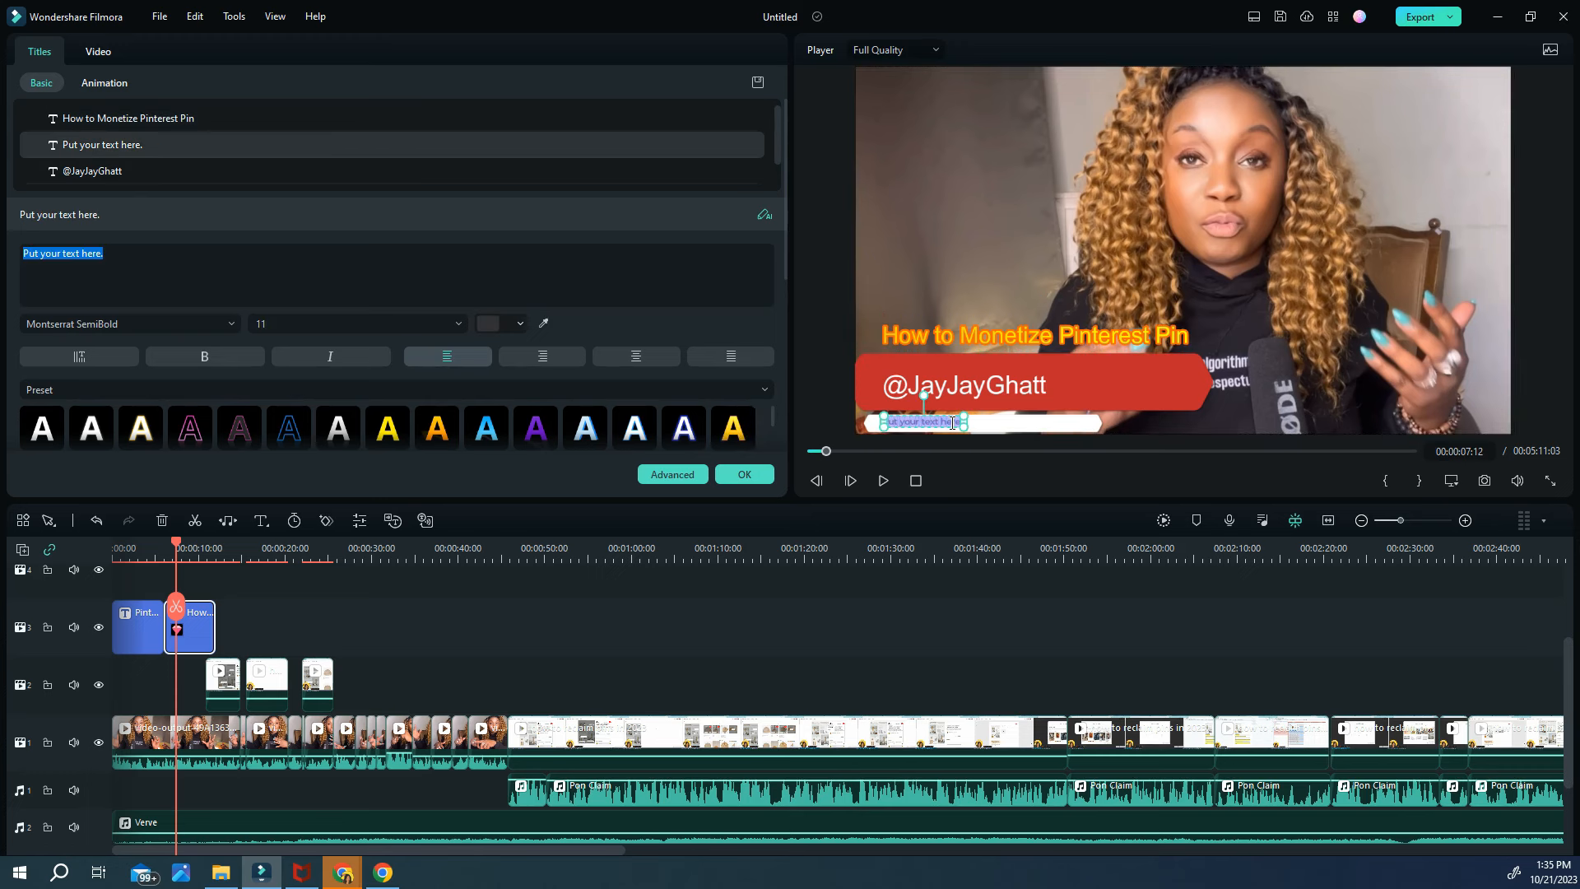
text(Subscribe to my chanell)
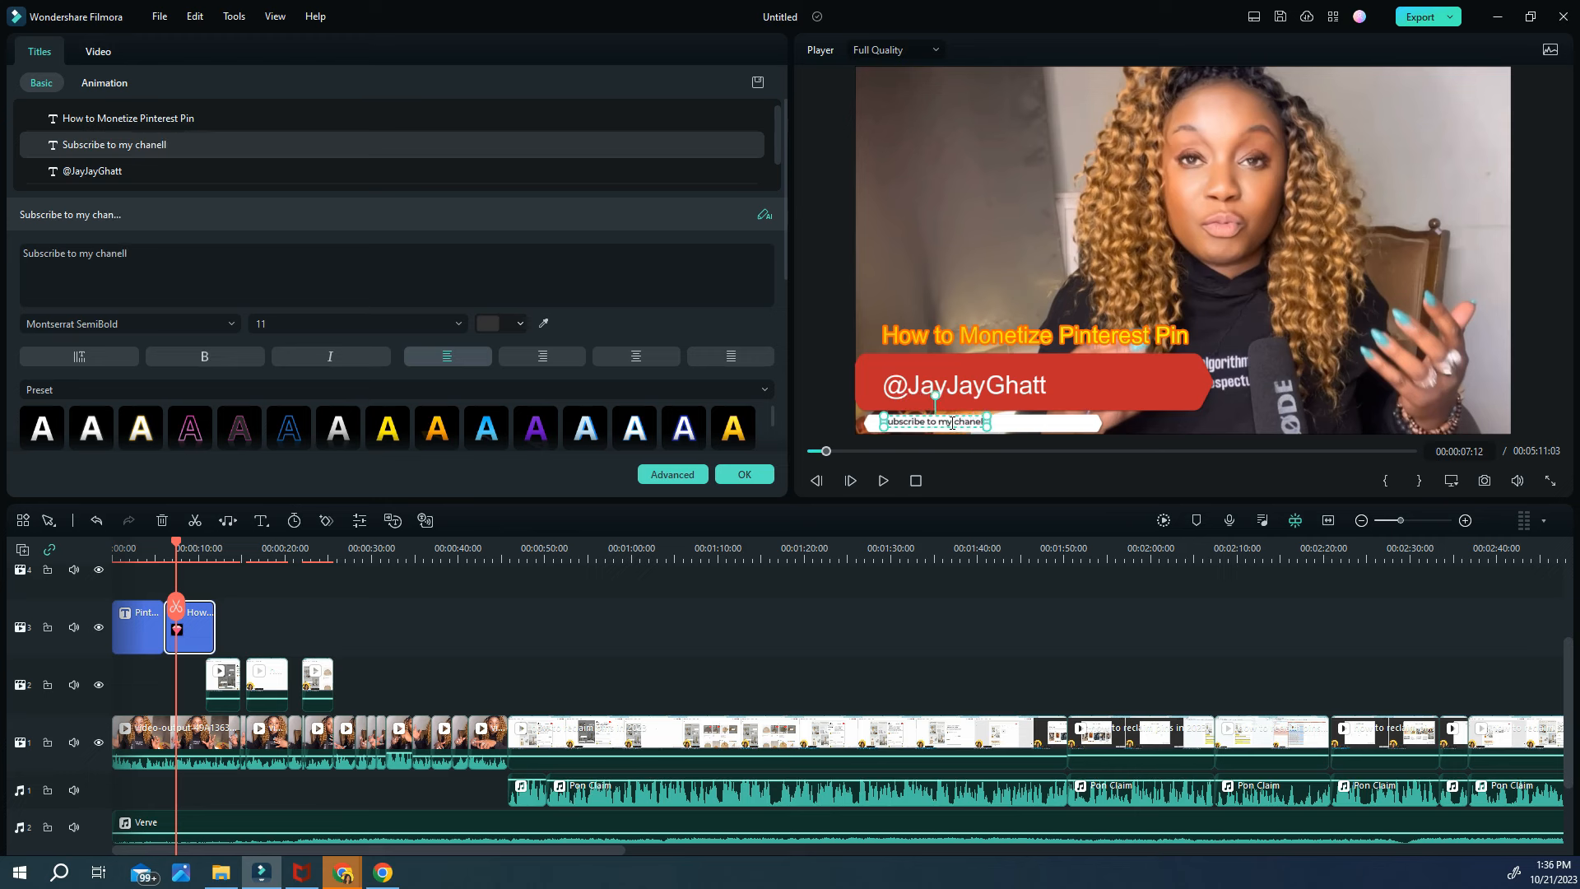
text(for more)
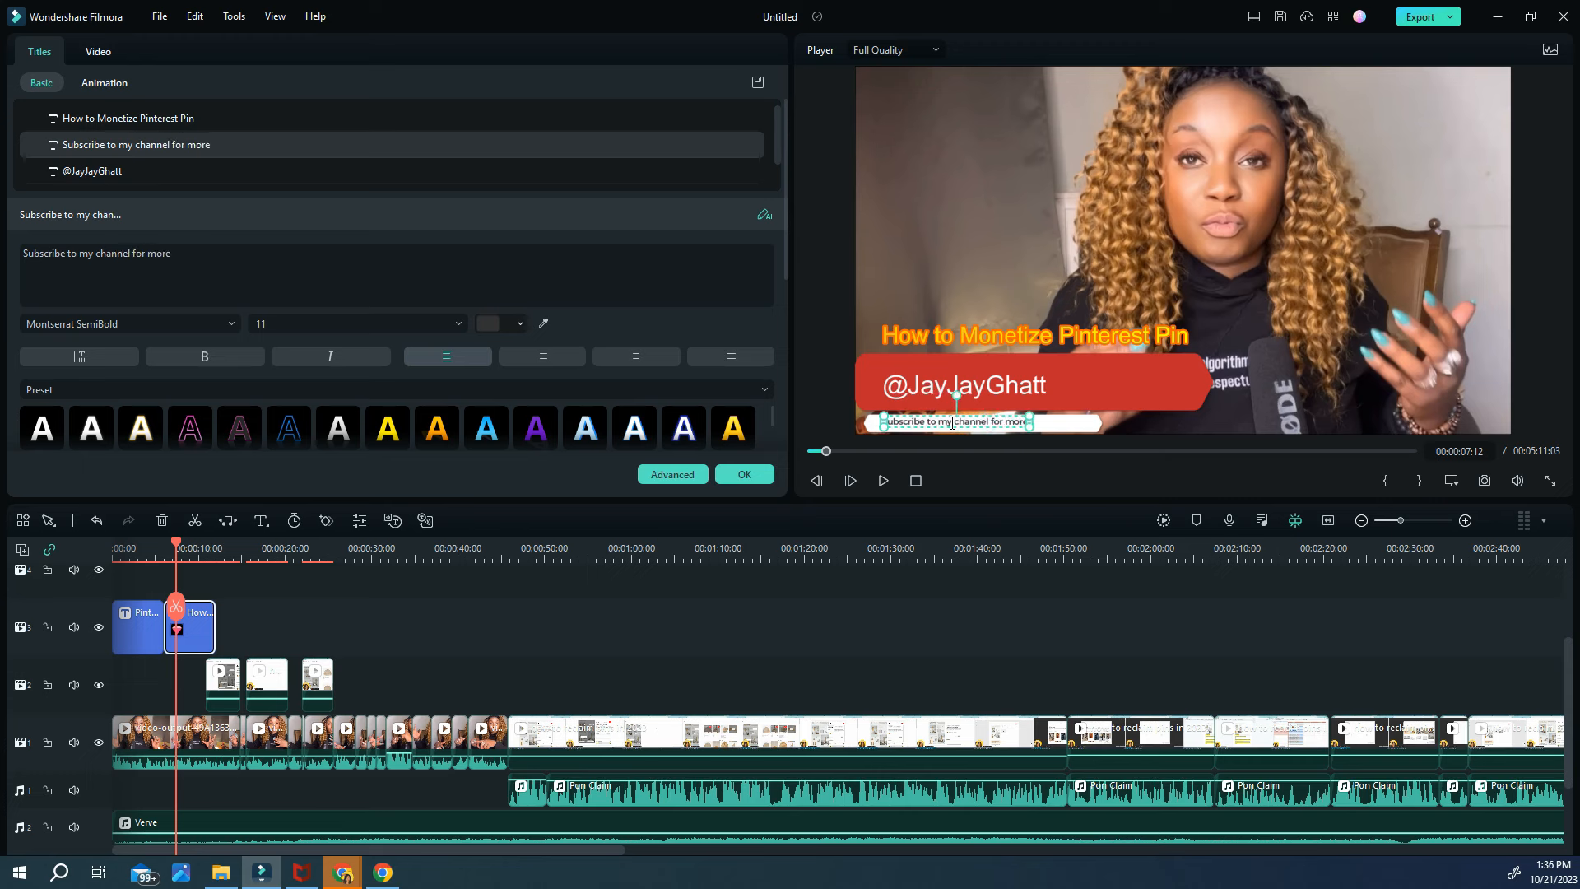
Return the playhead to the Pinterest title near the start and select its Pinterest text in the preview
click(1053, 347)
drag(180, 543, 134, 562)
click(1214, 282)
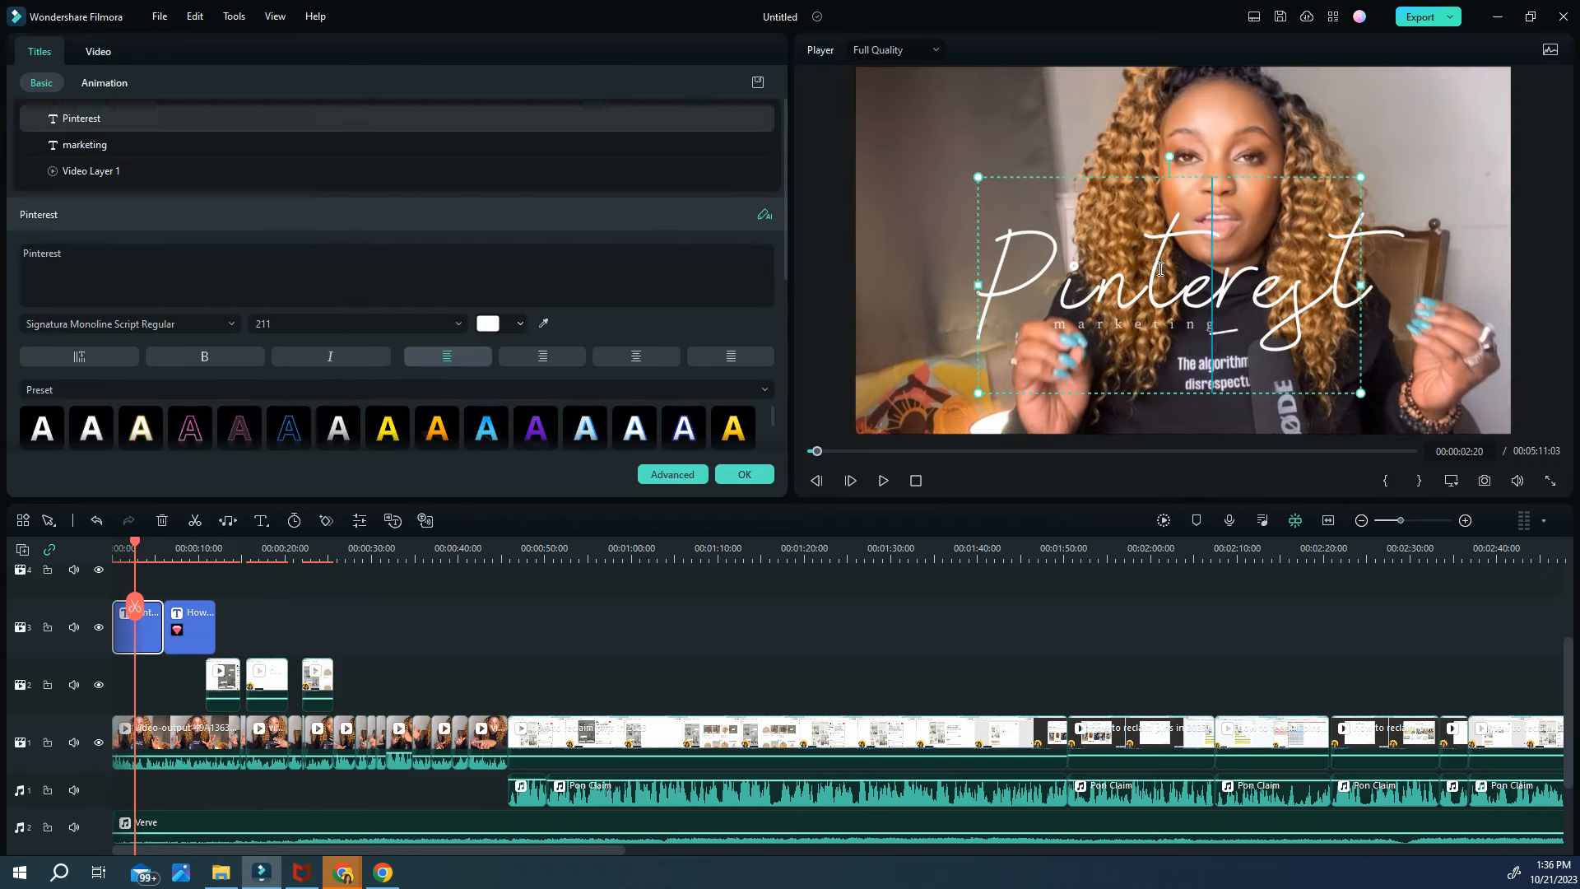
Add the Push transition between the last talking clip and the screen recording on video track 1, and play from about 43 seconds
drag(136, 549, 491, 614)
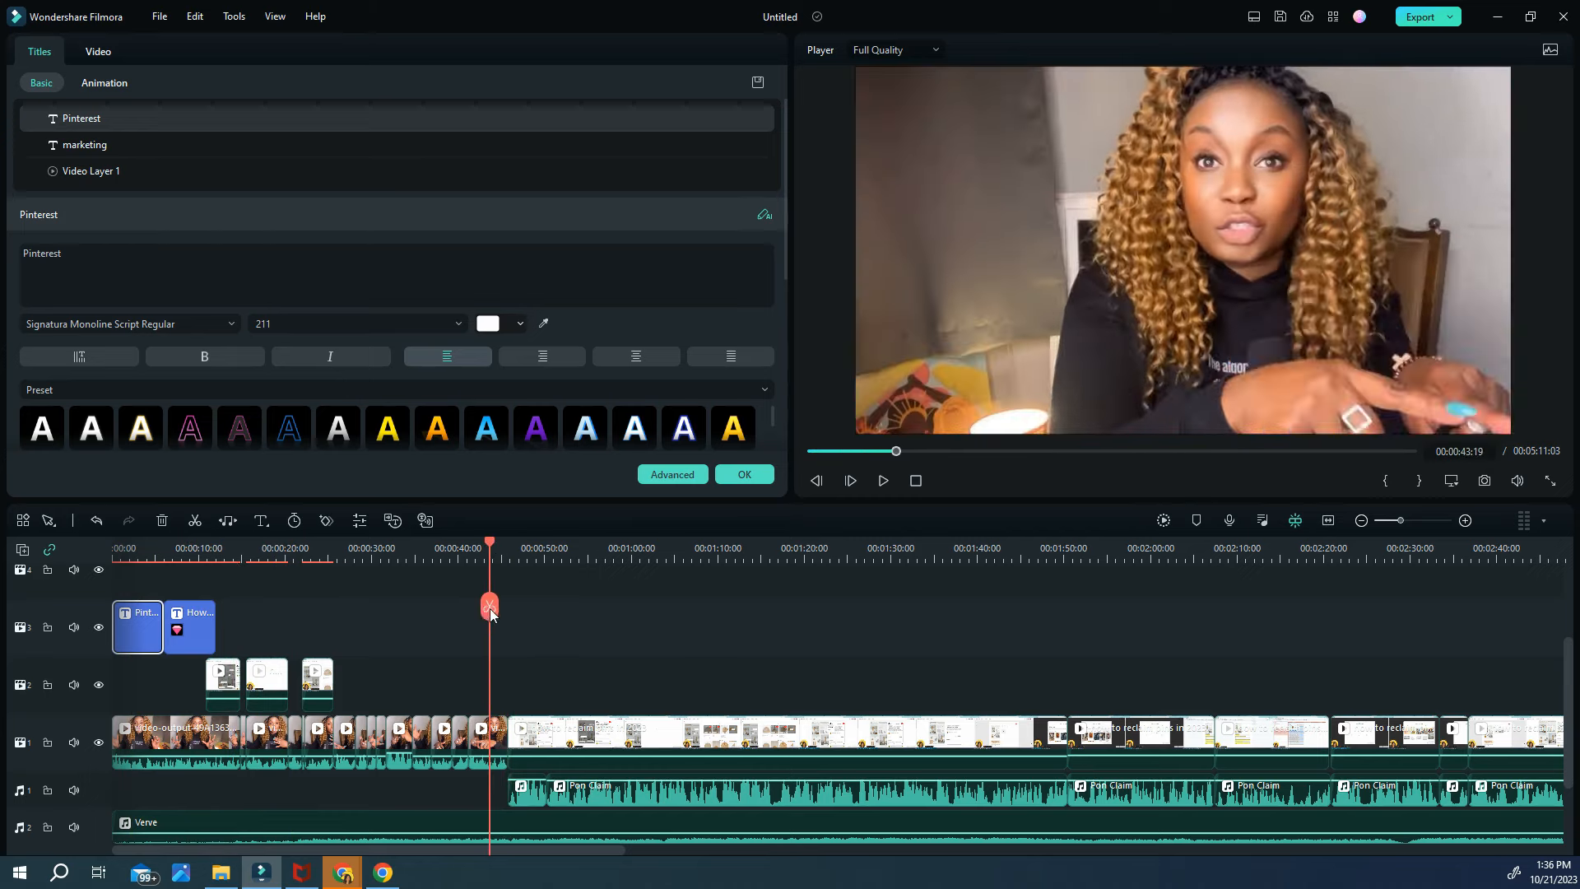
click(745, 474)
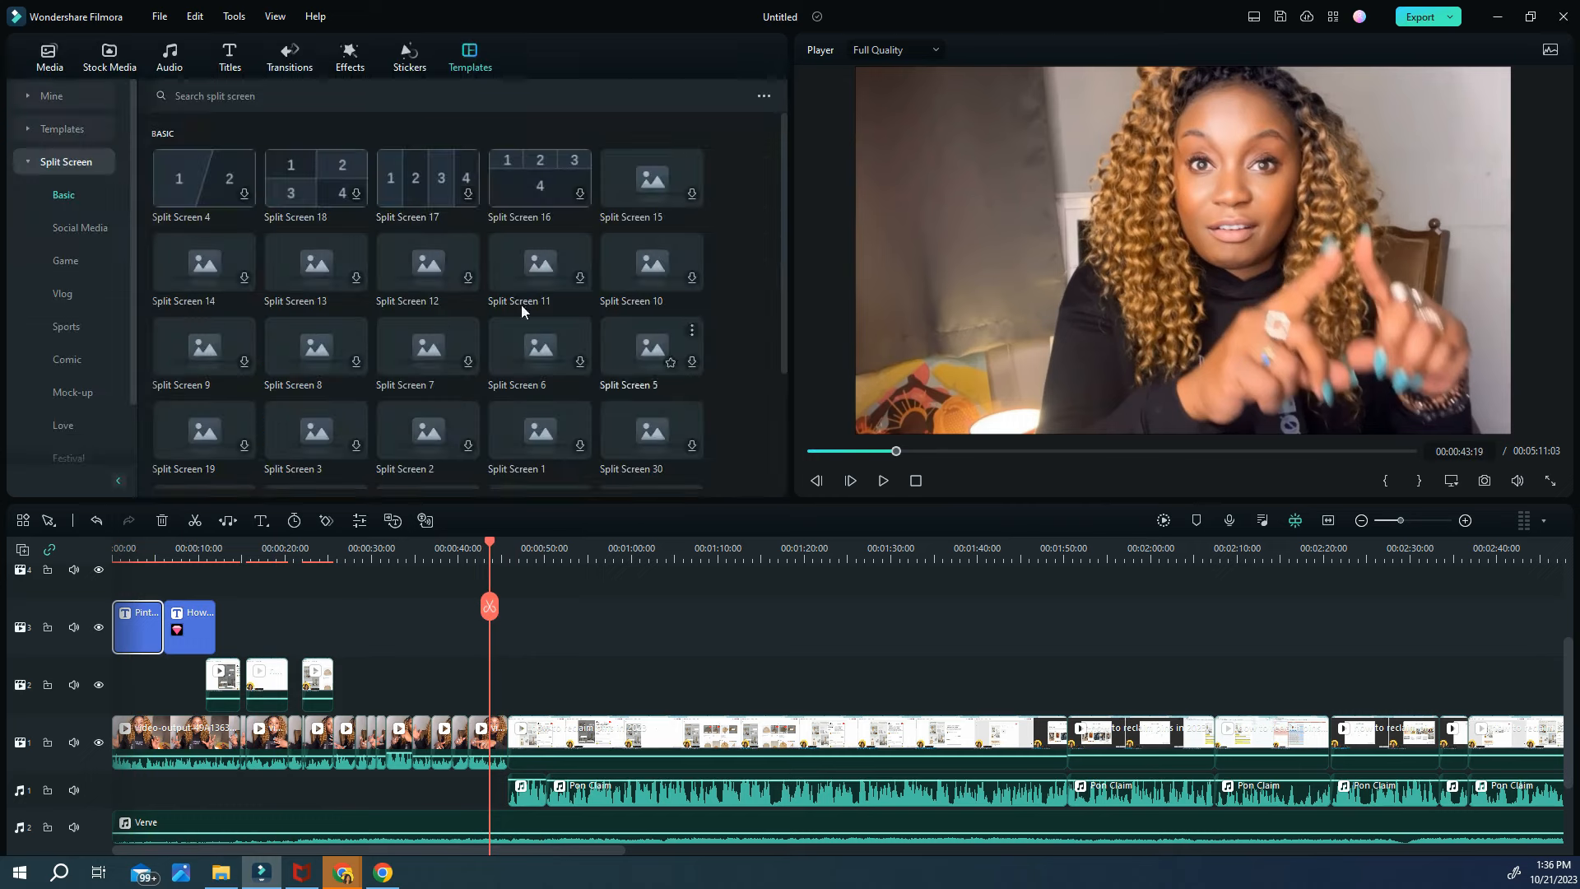
click(292, 62)
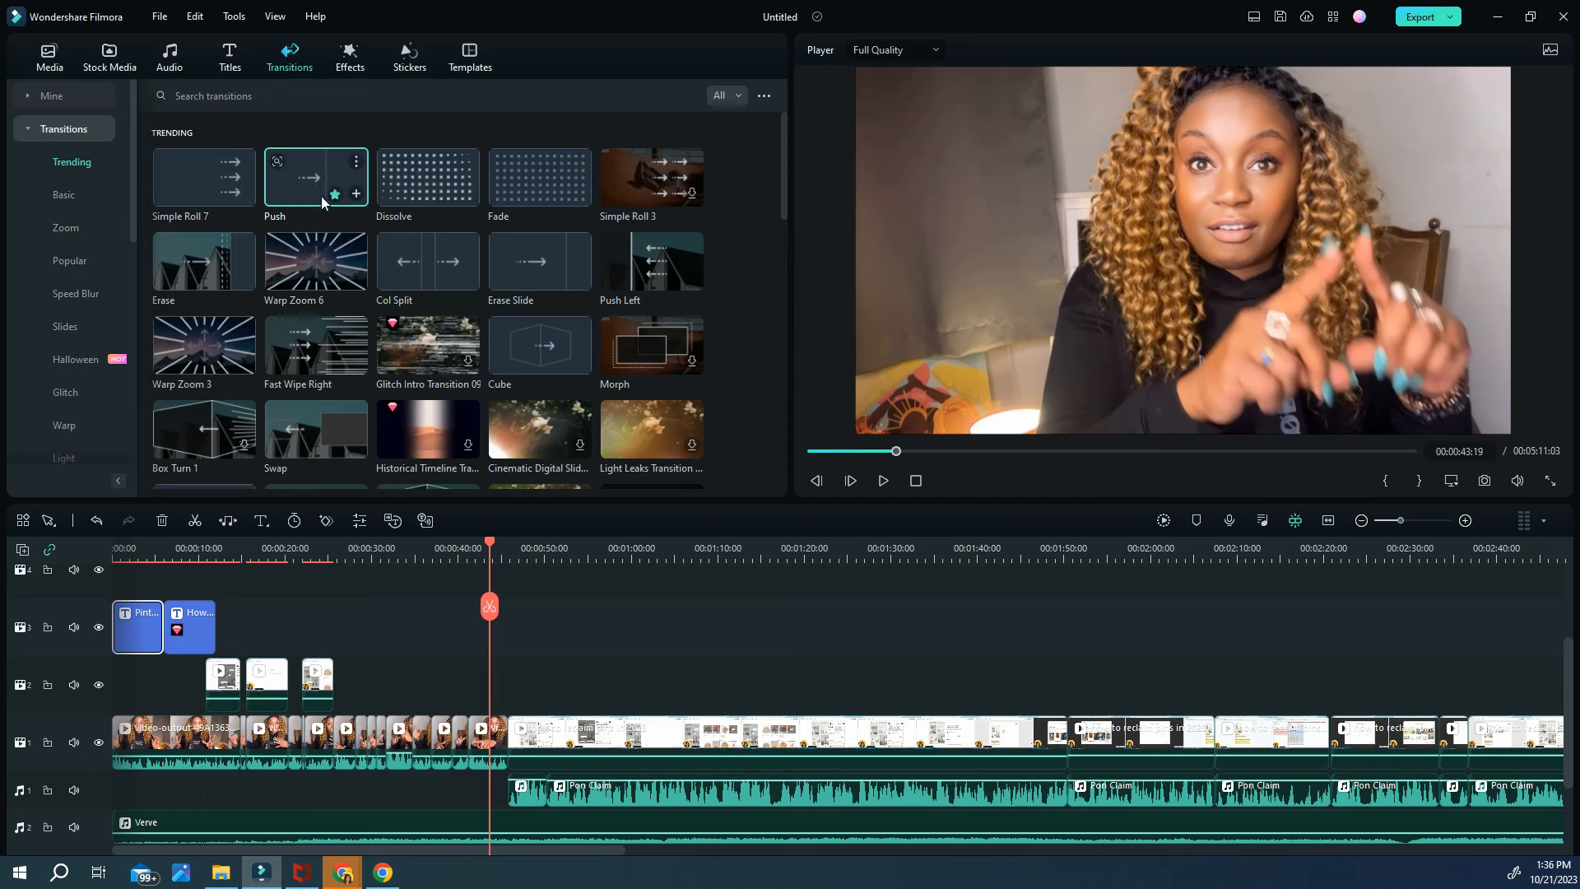
mouse_move(307, 191)
drag(328, 193, 509, 735)
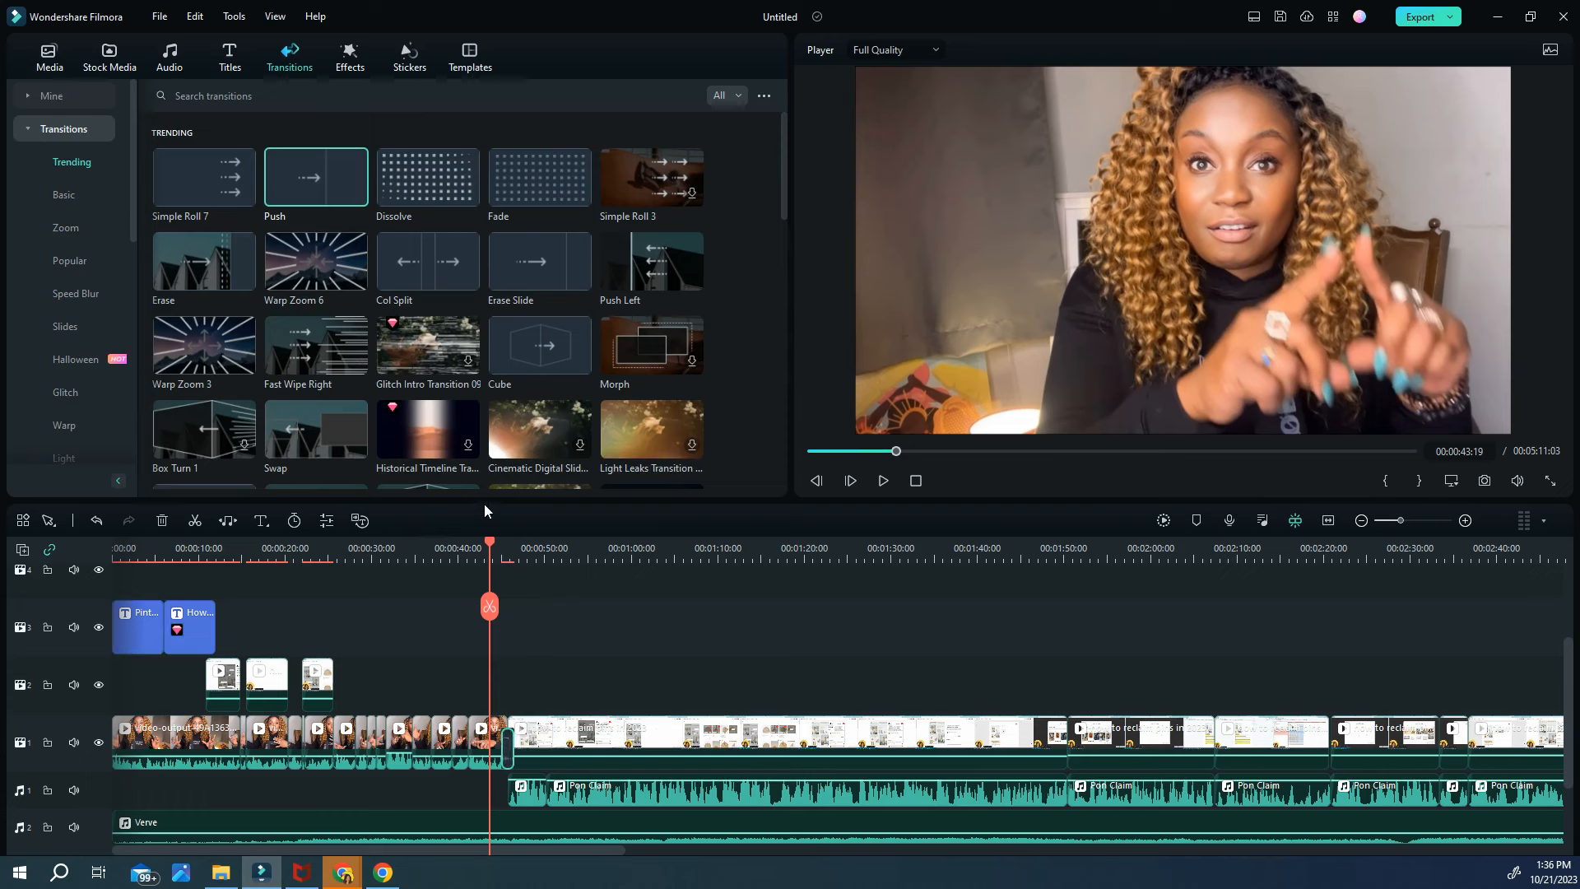
click(884, 481)
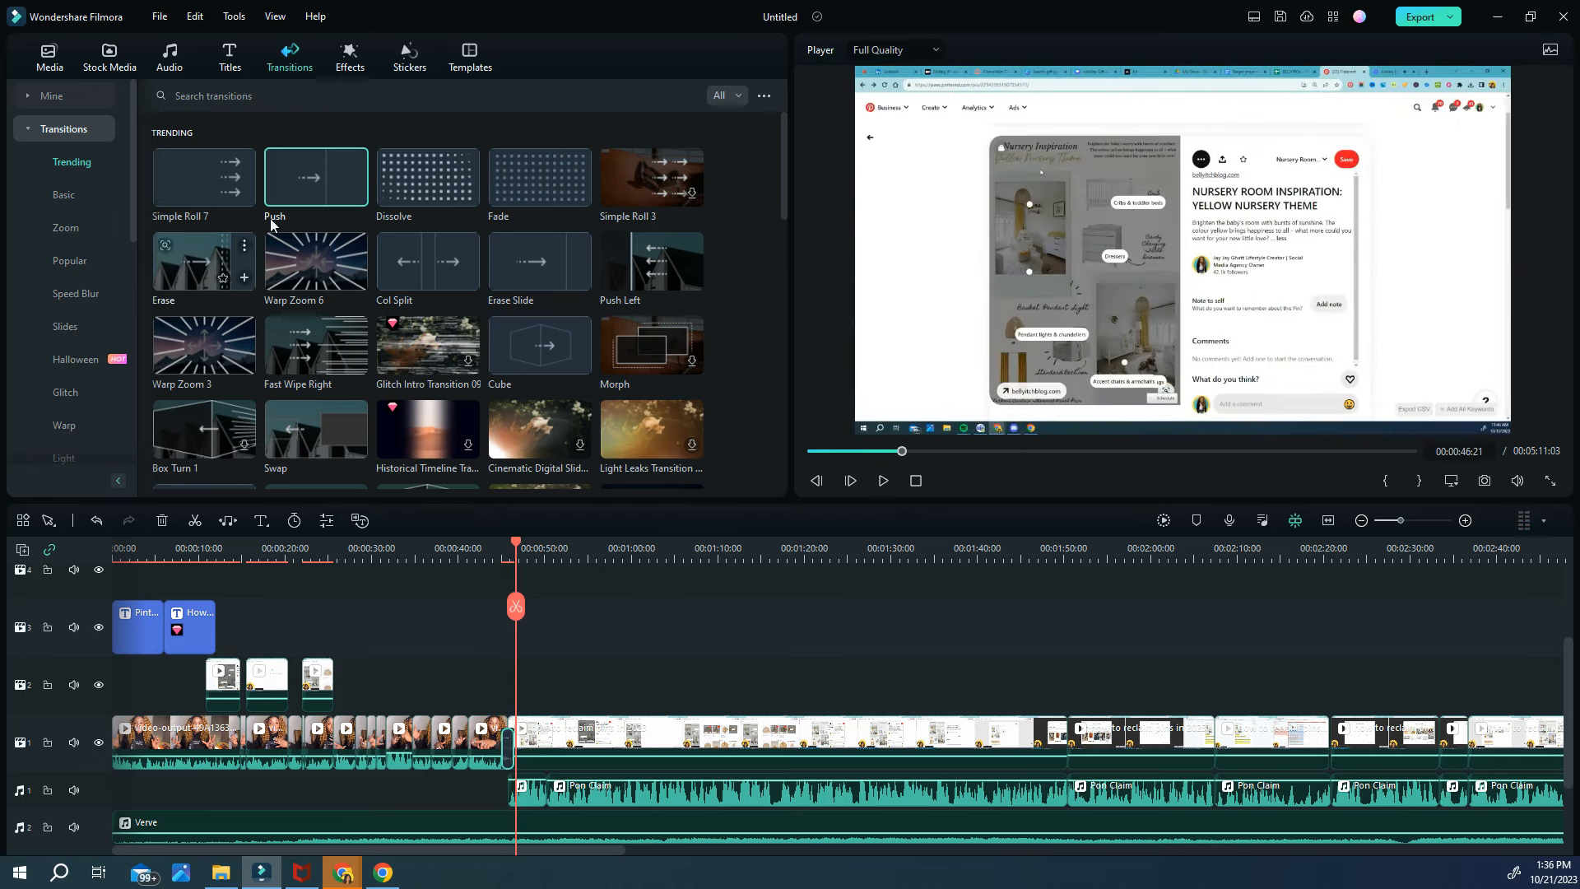
Look through the trending transitions and the list of transition categories in the library
scroll(314, 343, down, 10)
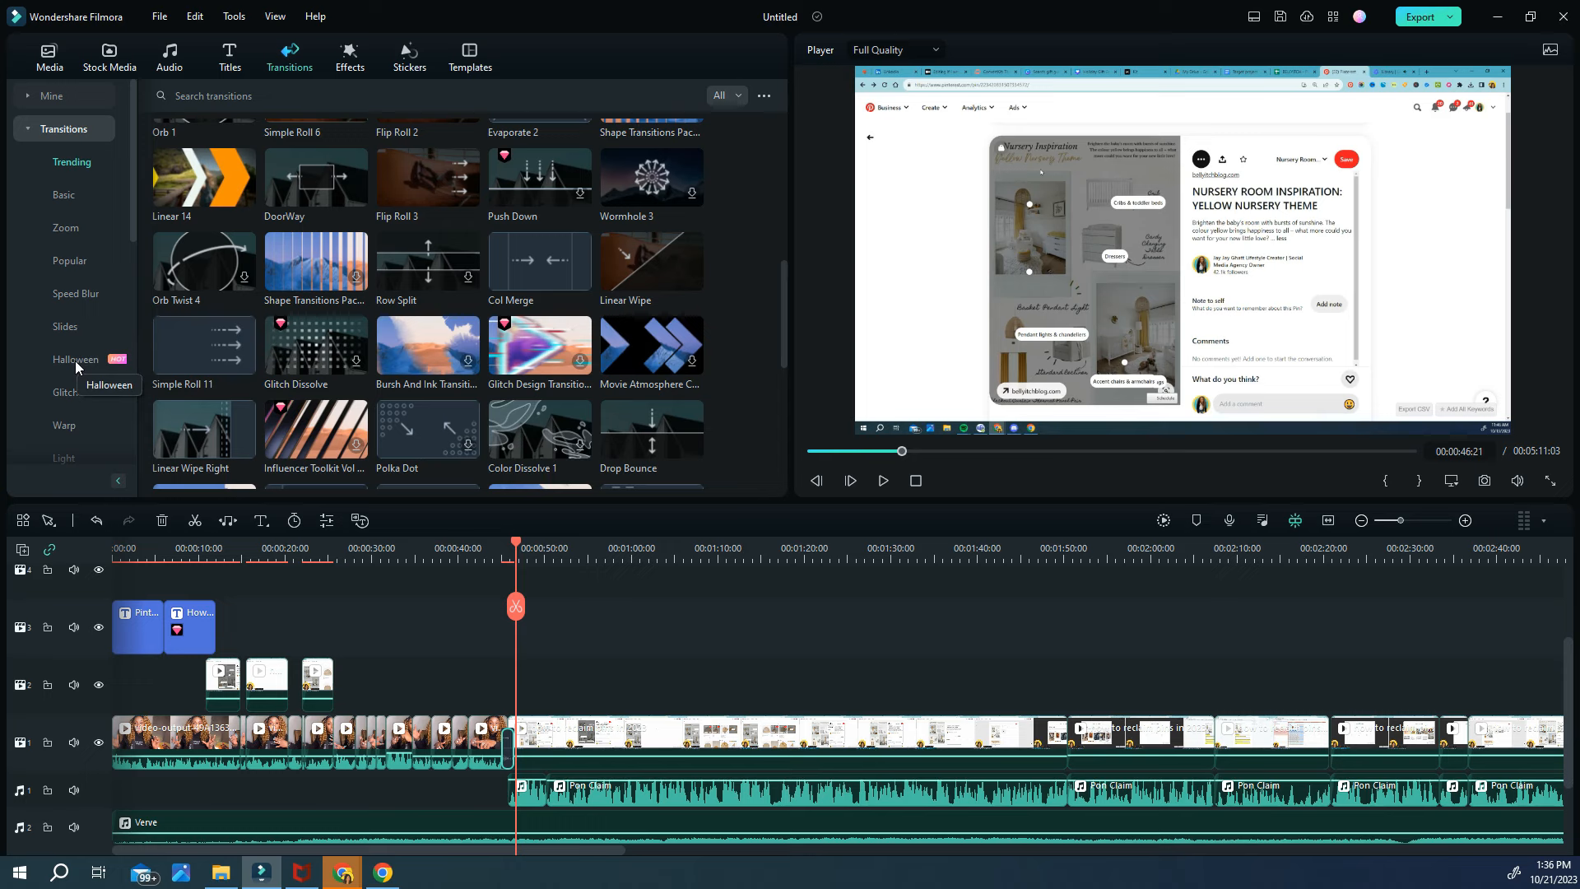
scroll(67, 369, down, 2)
scroll(67, 367, up, 2)
scroll(51, 335, down, 6)
scroll(53, 332, up, 2)
scroll(125, 365, down, 4)
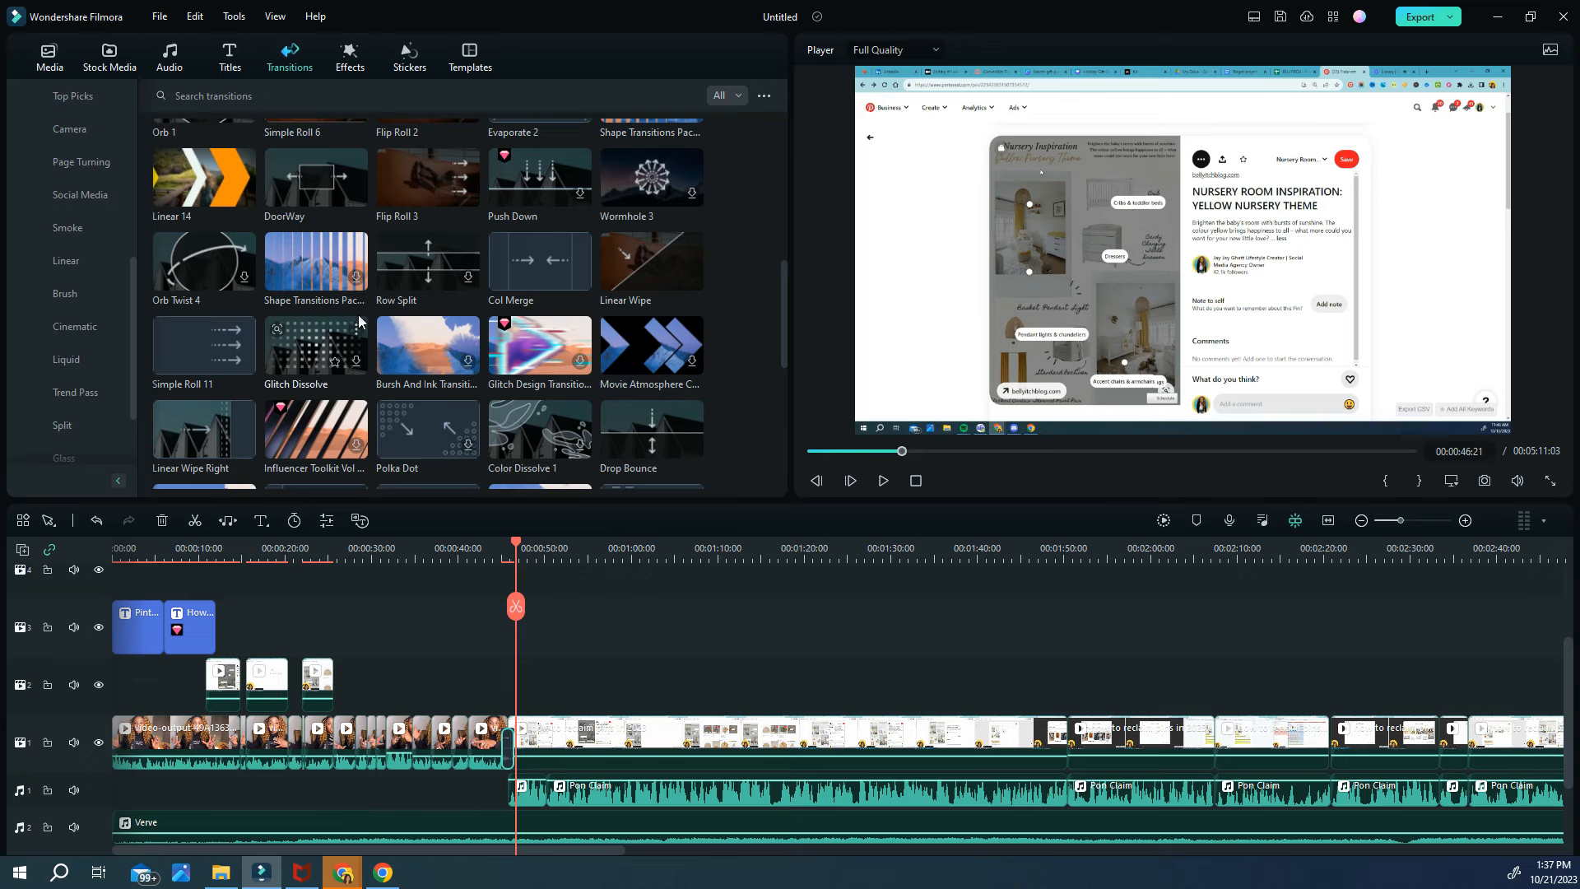
scroll(316, 342, down, 4)
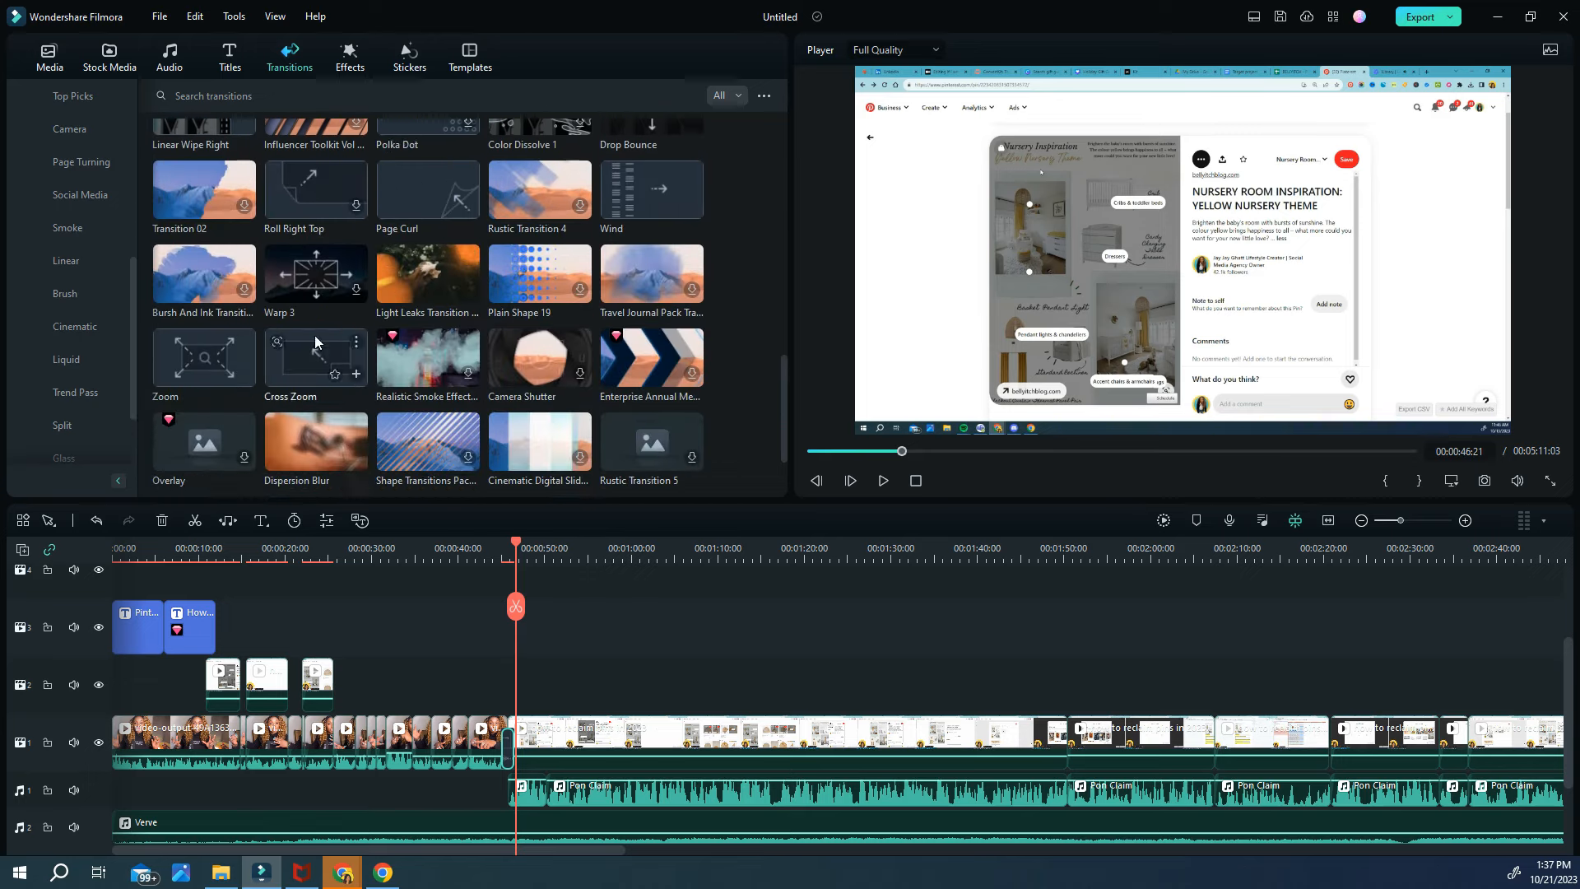
scroll(316, 342, down, 1)
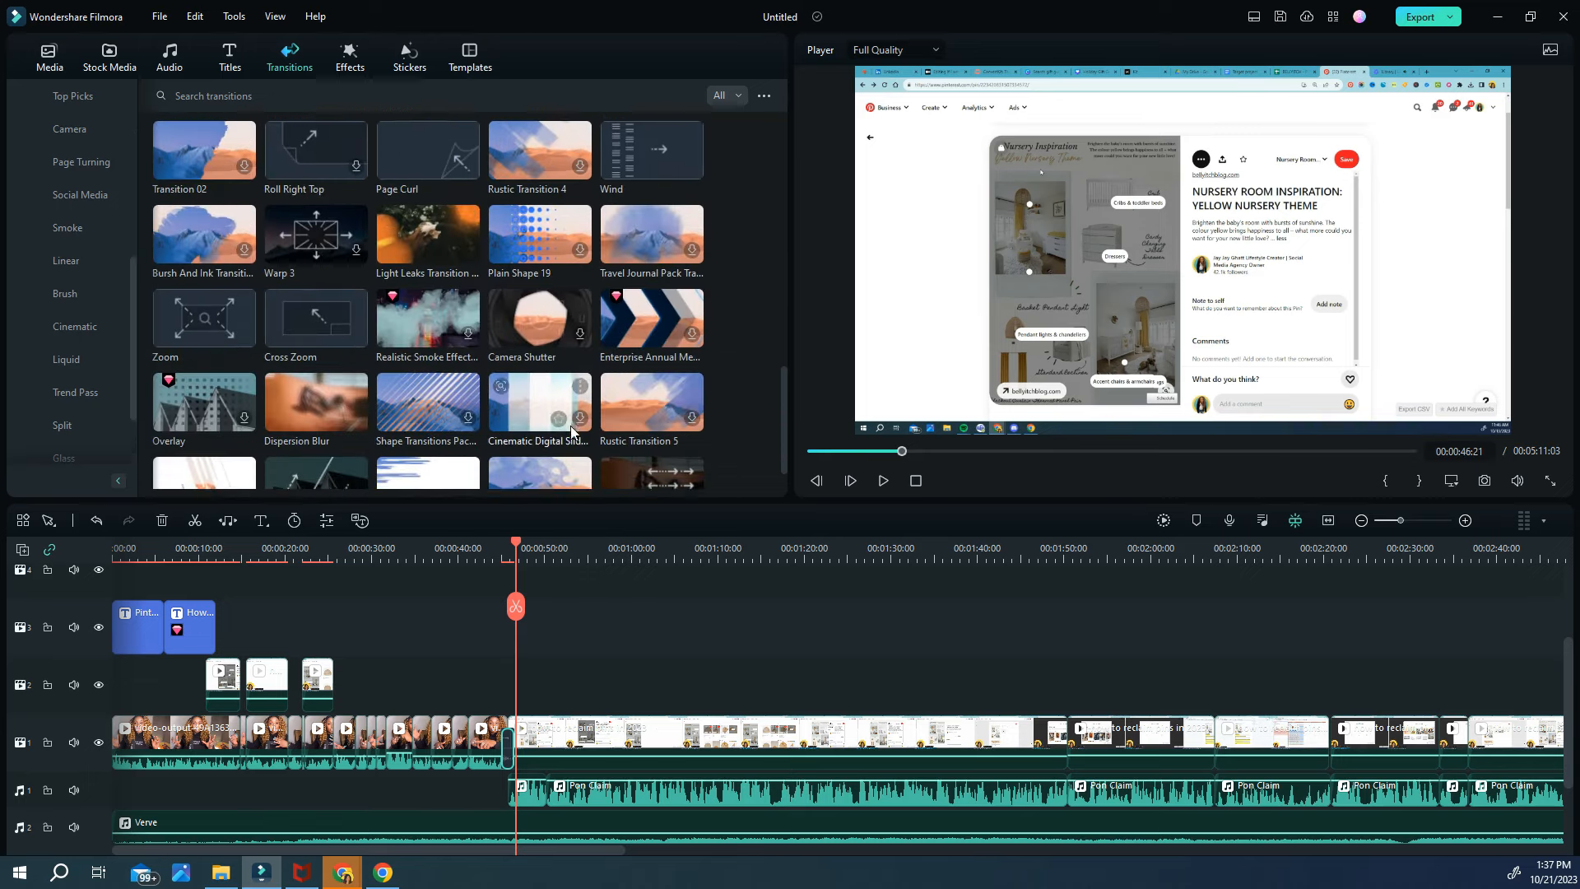
scroll(572, 430, down, 1)
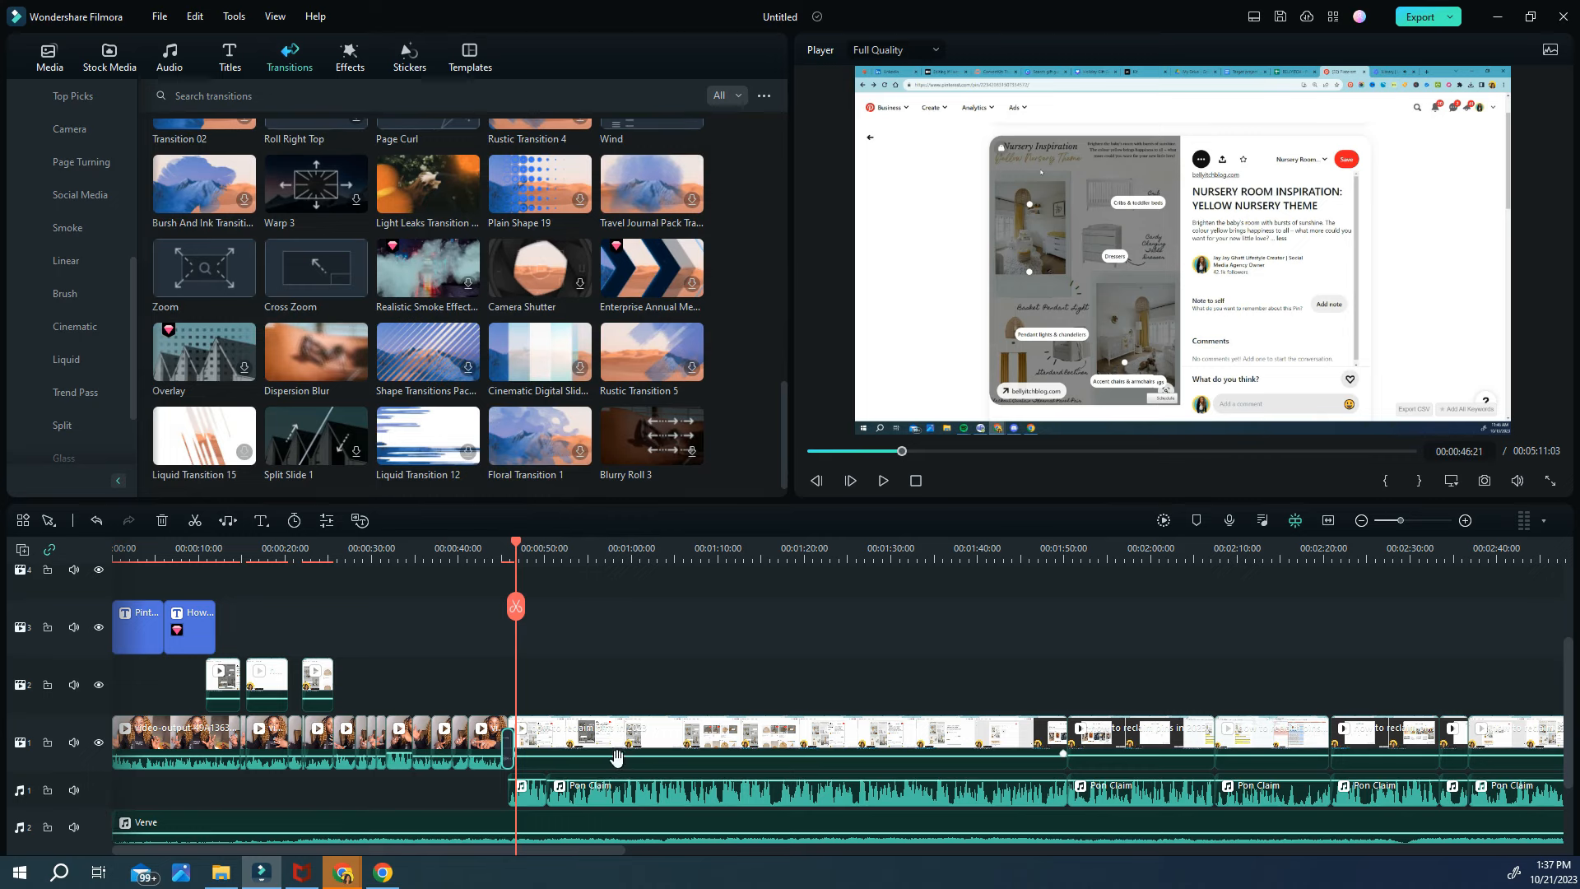
scroll(670, 823, down, 1)
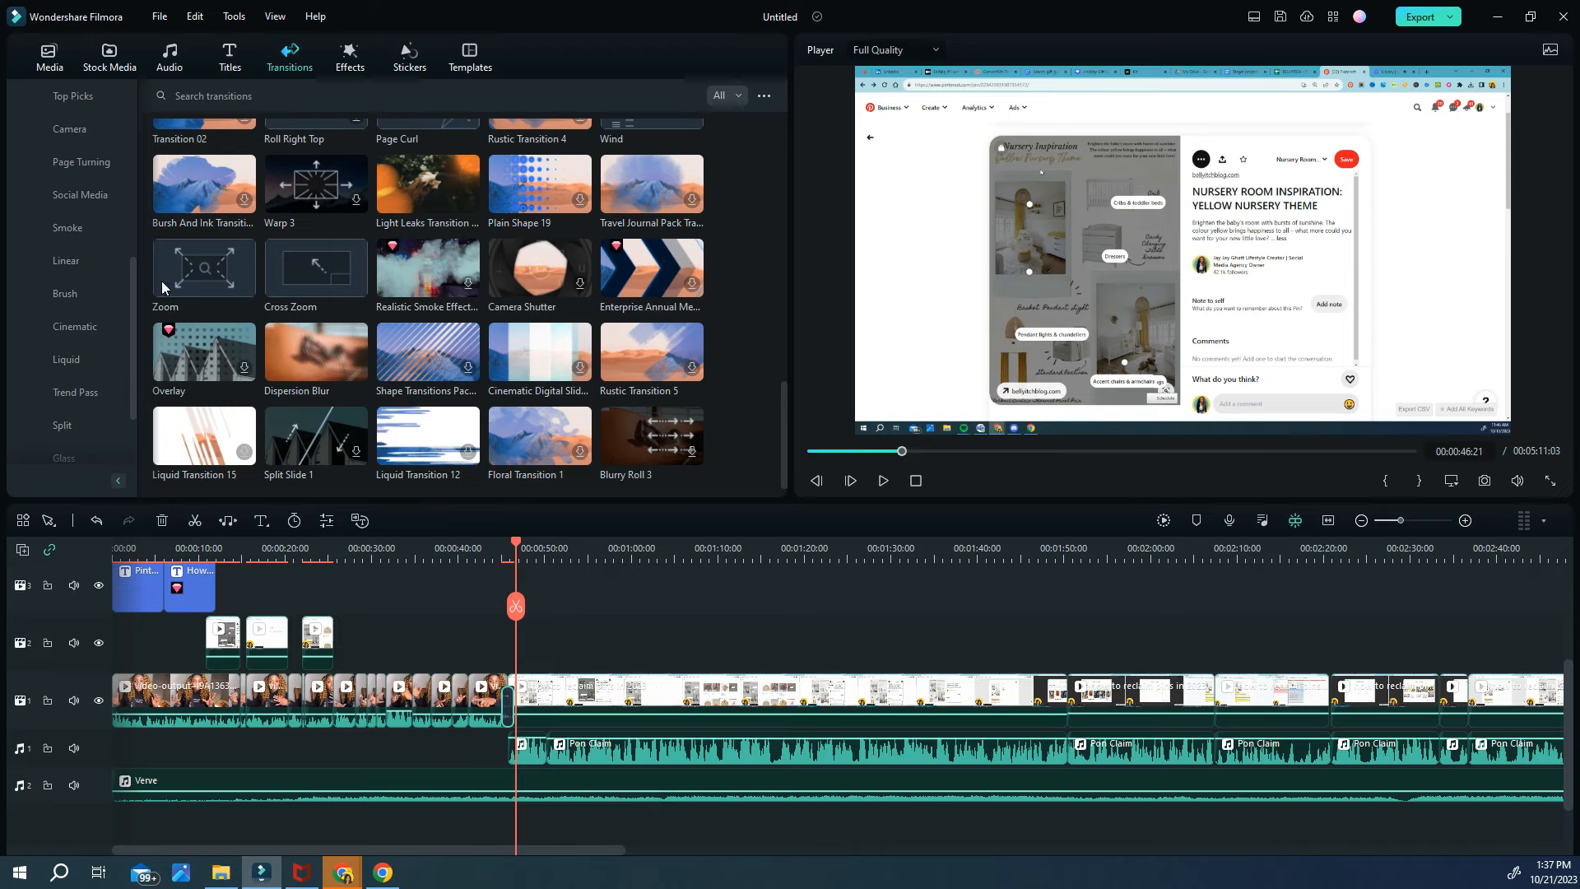
scroll(162, 287, up, 10)
scroll(99, 100, up, 4)
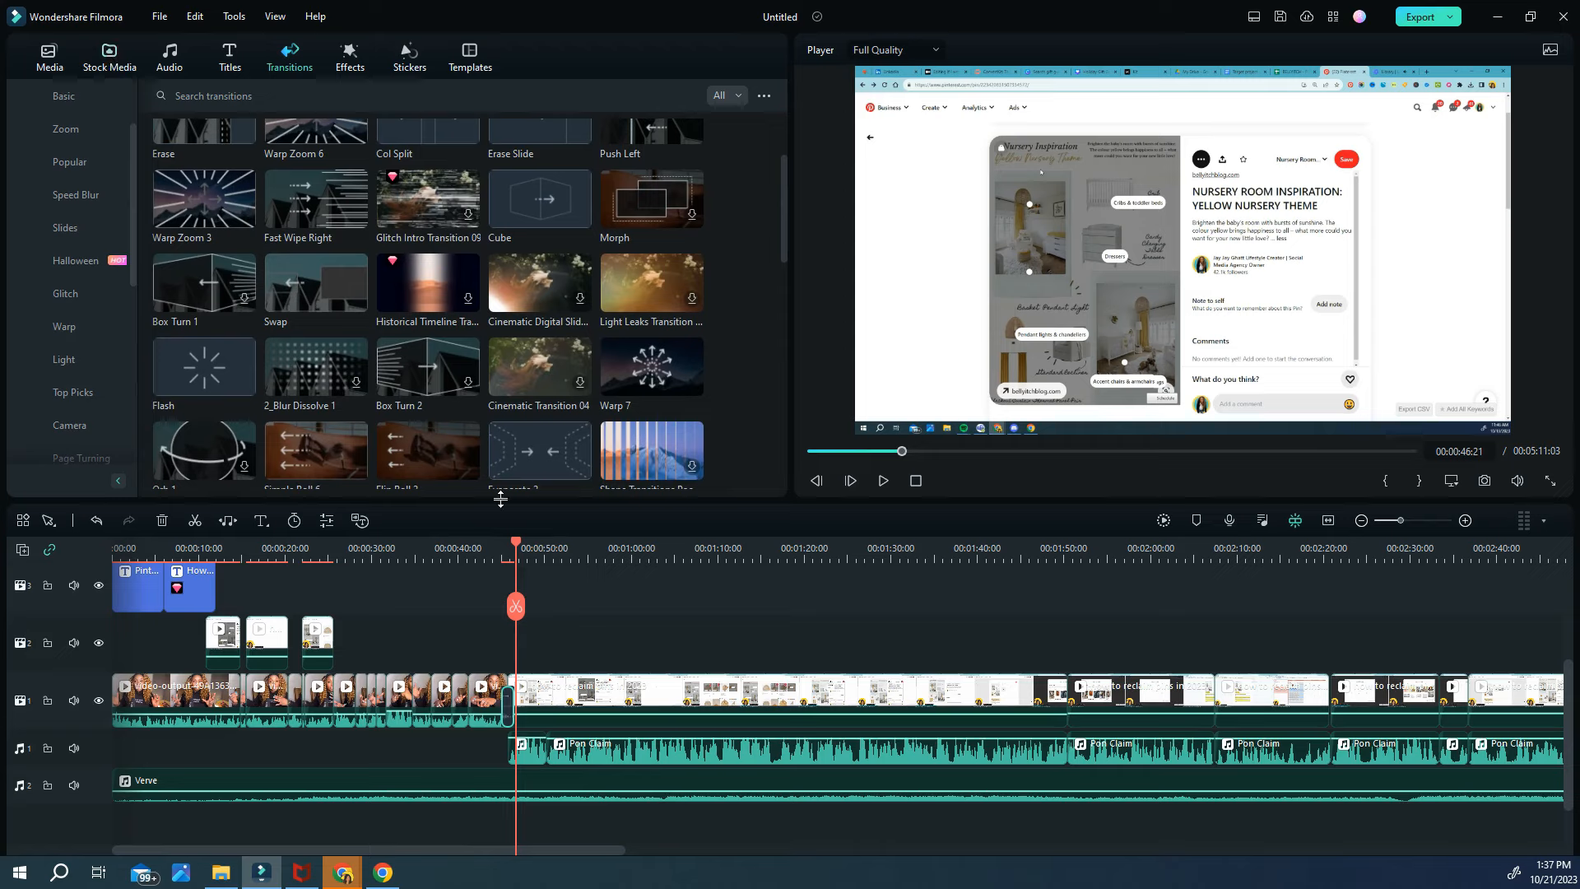
Open the Pexels stock videos and review the talking footage from about 30 and 39 seconds, pausing near 41 seconds
drag(518, 547, 378, 547)
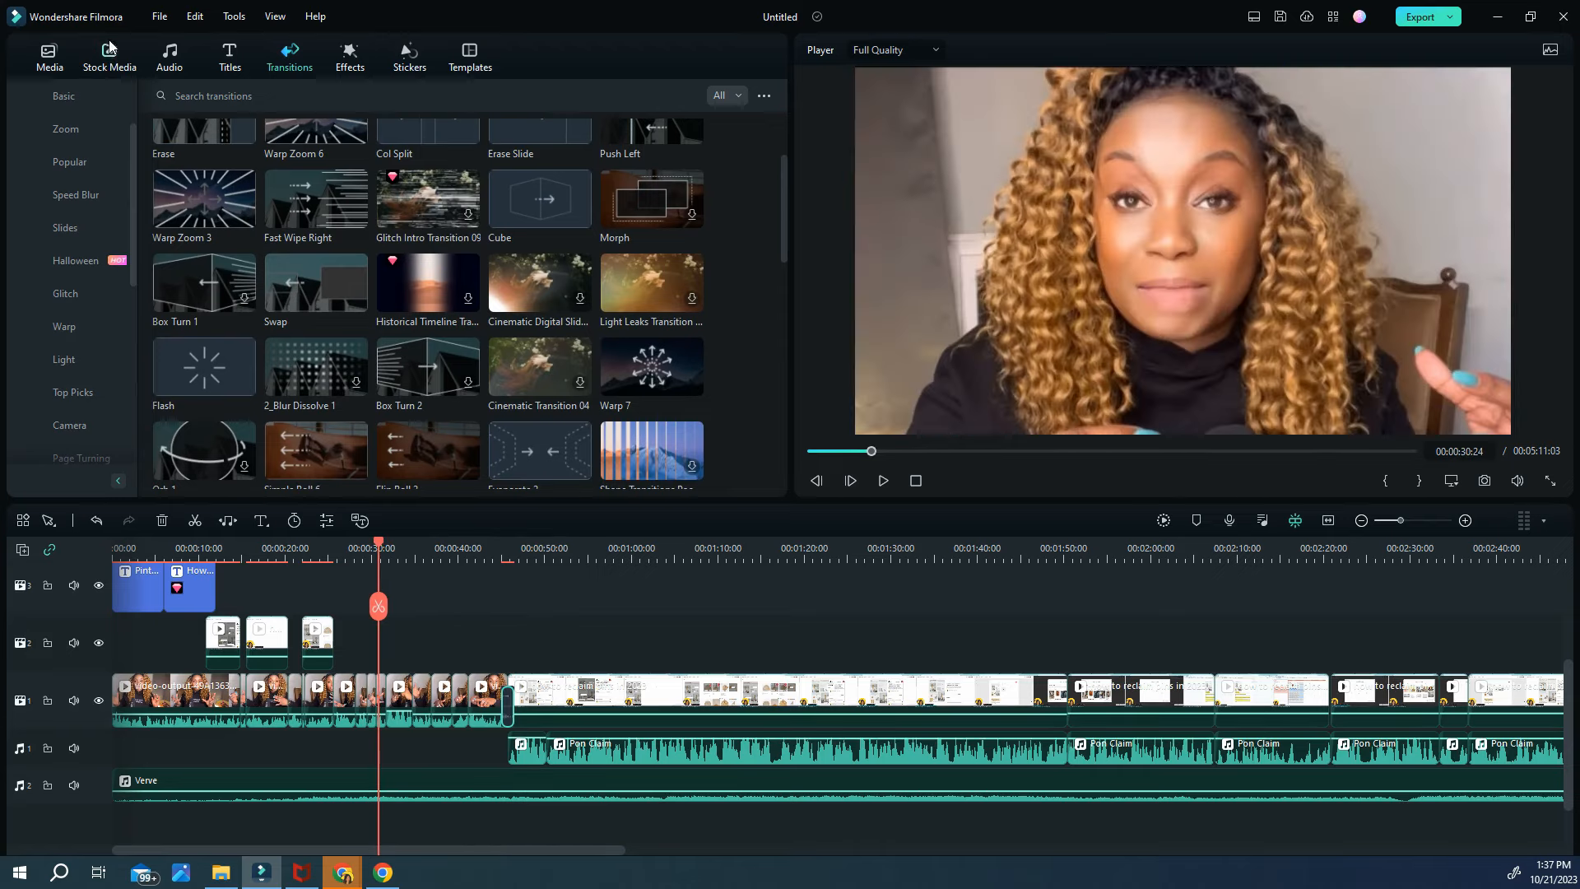
click(109, 56)
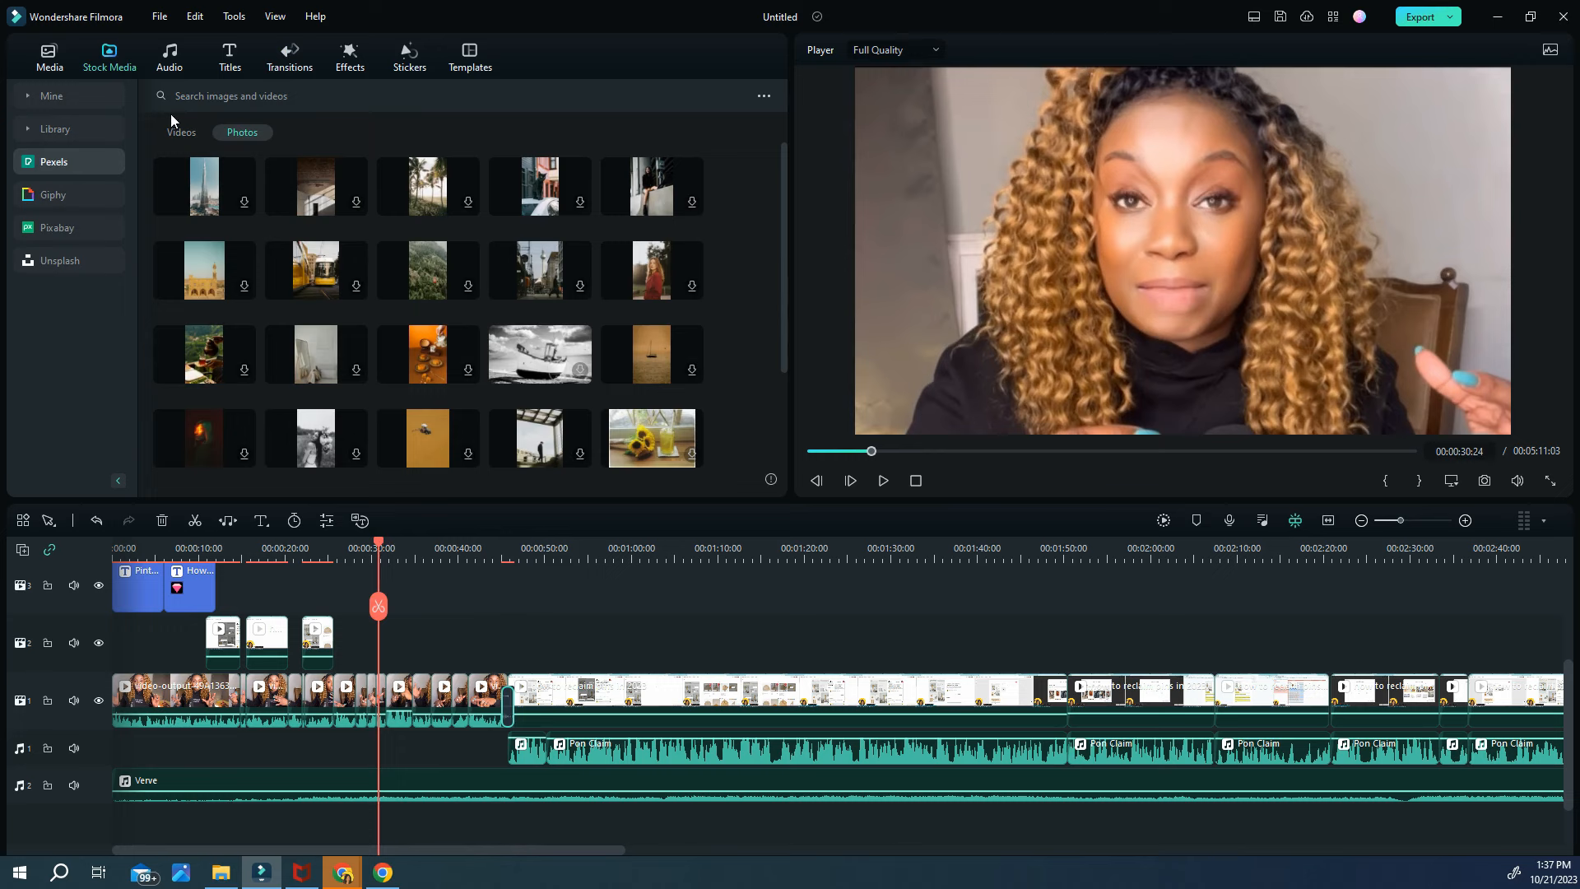
click(181, 133)
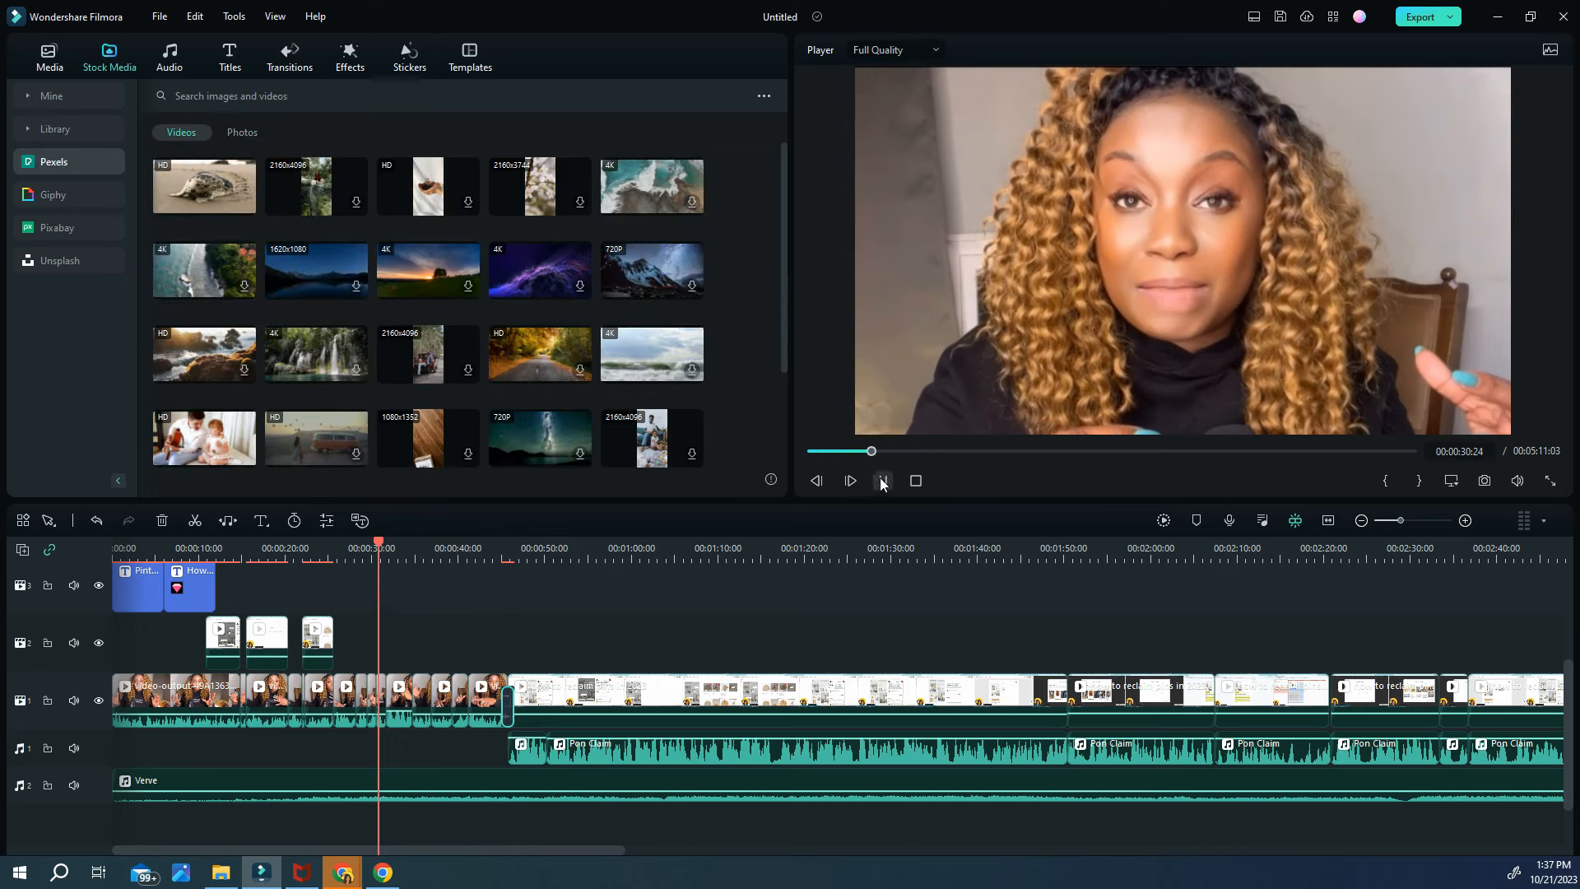
click(882, 481)
drag(396, 545, 458, 543)
click(882, 480)
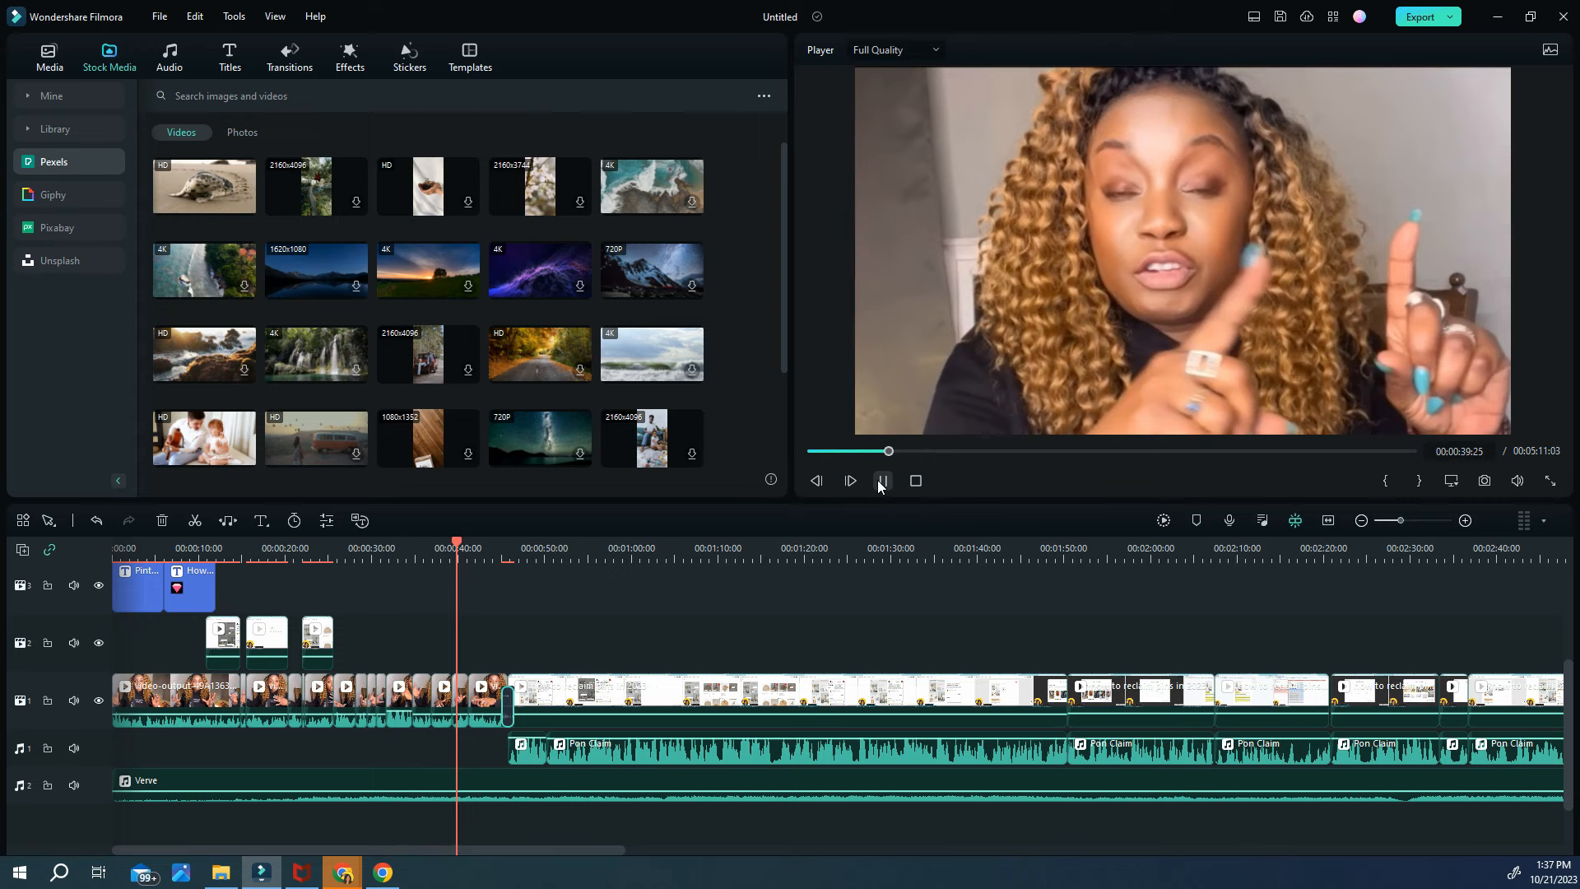
click(882, 480)
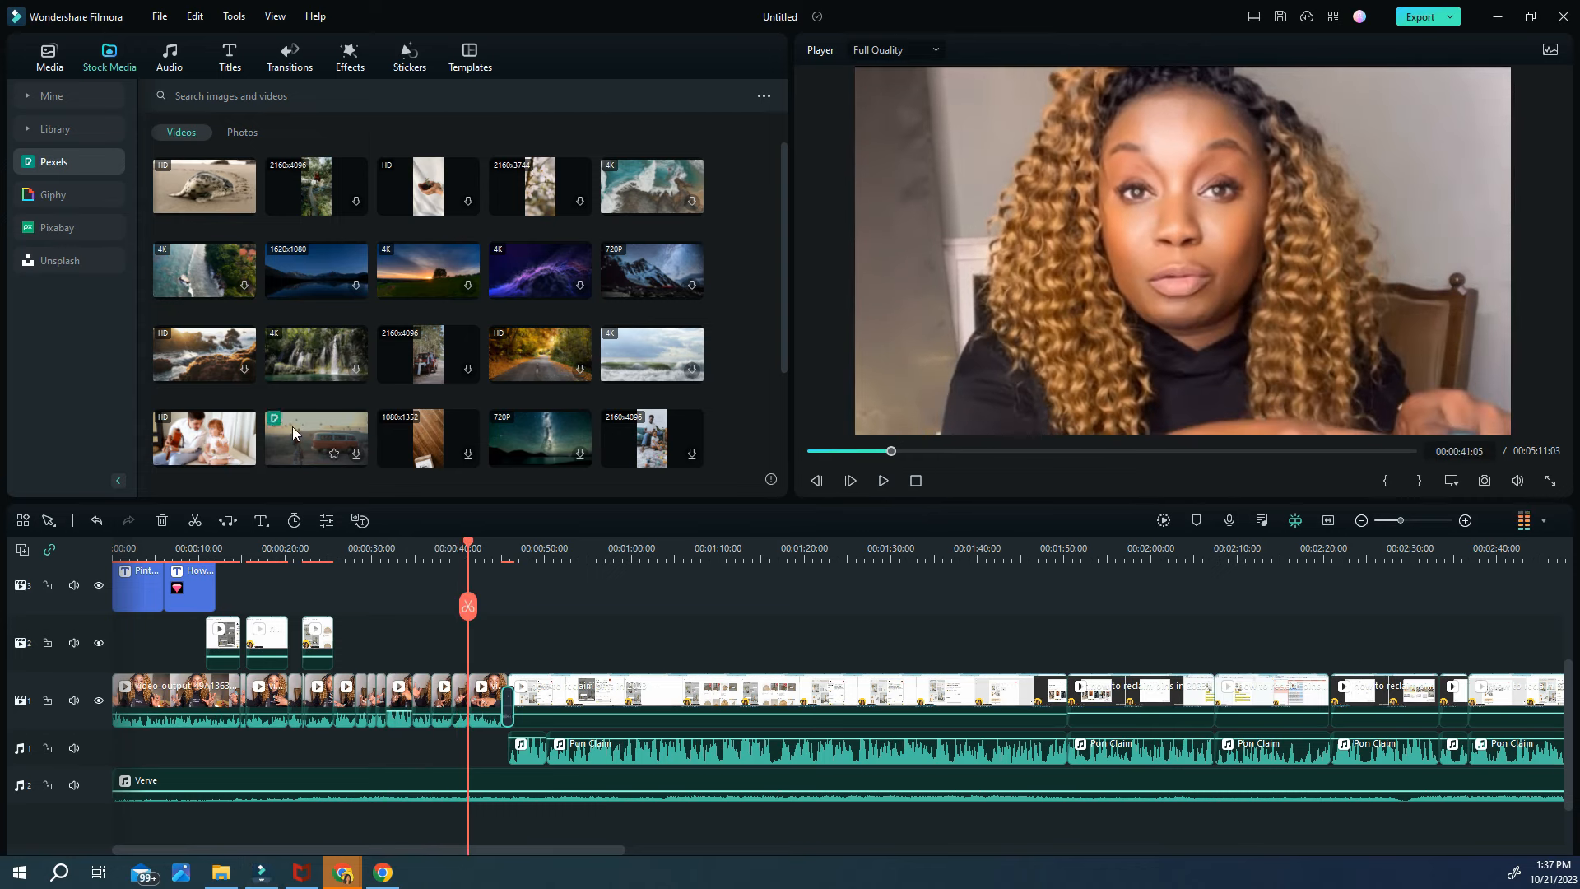
Search the Pexels videos for "shopping" and place the clip of the woman with a tablet on video track 2 at about 39 seconds
scroll(458, 357, down, 1)
scroll(457, 358, down, 4)
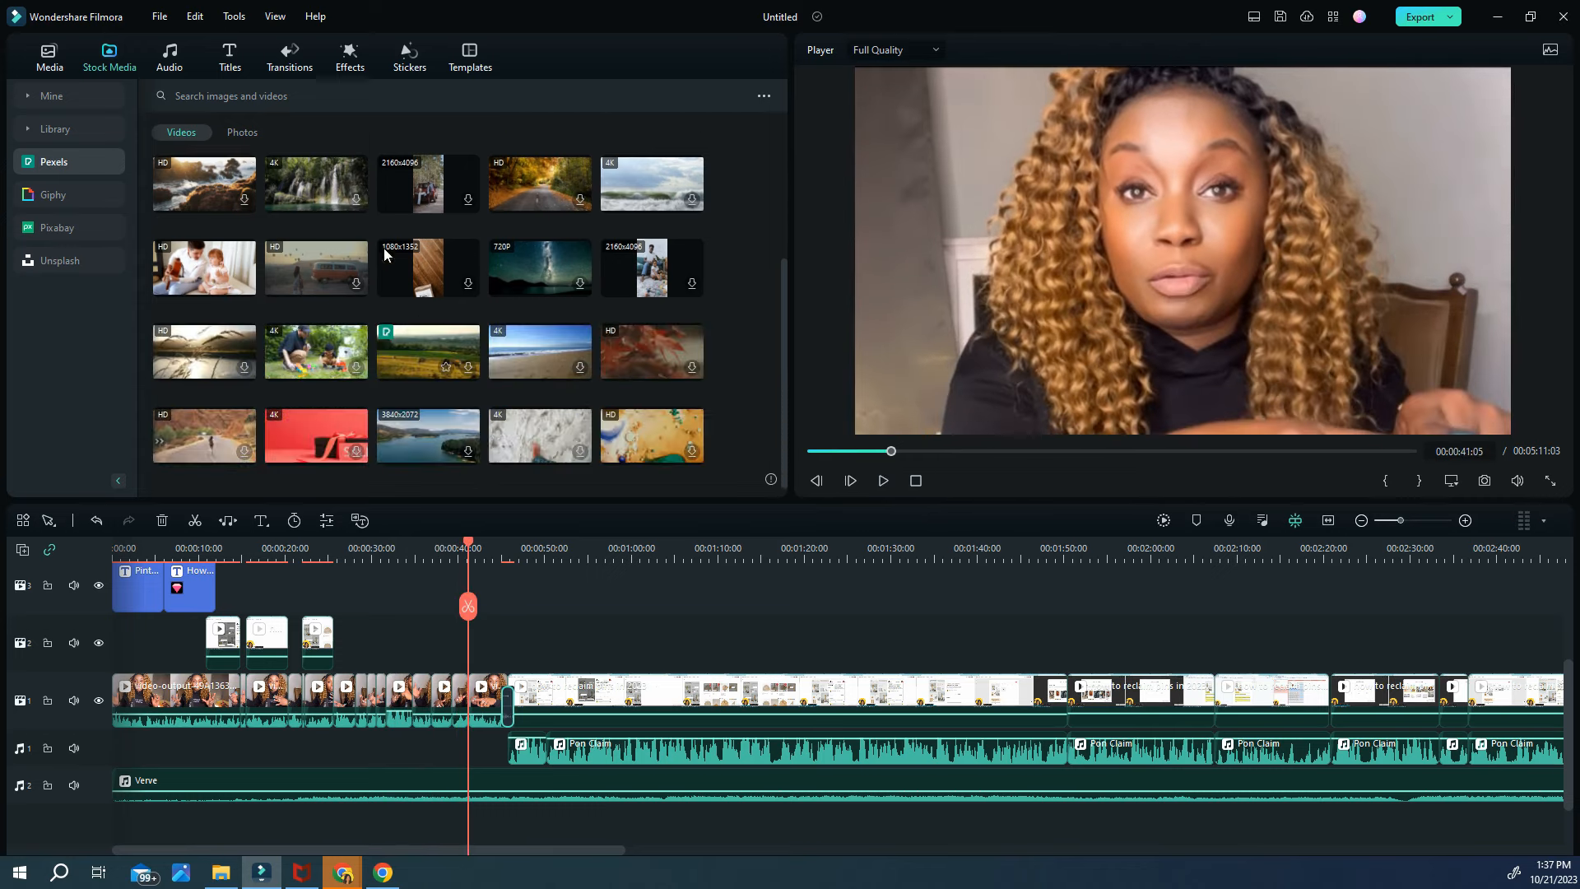
click(250, 96)
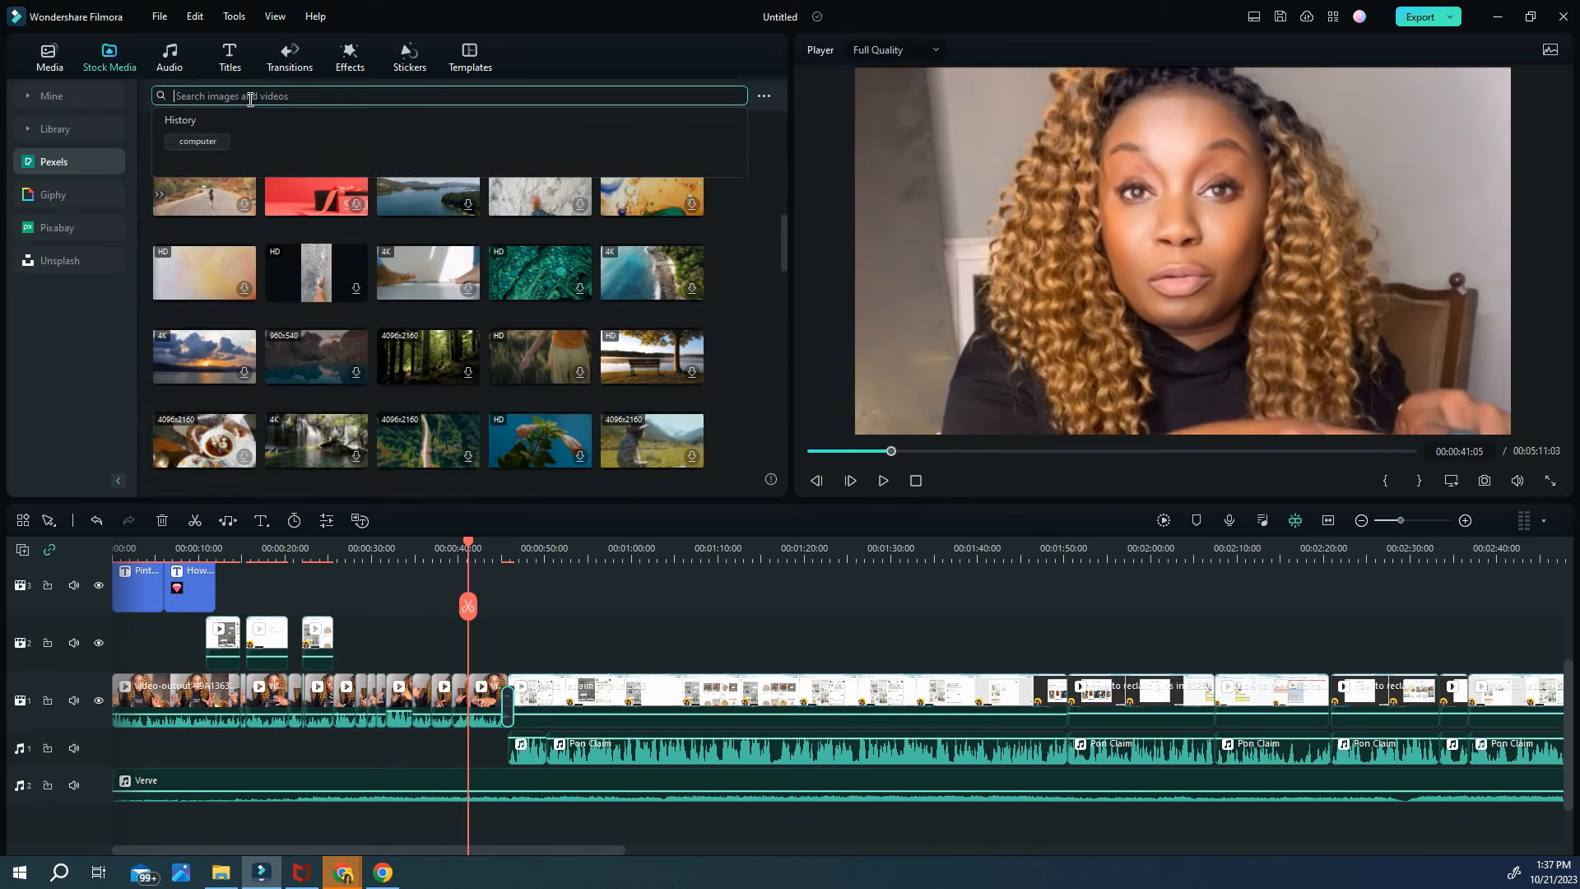
text(shop)
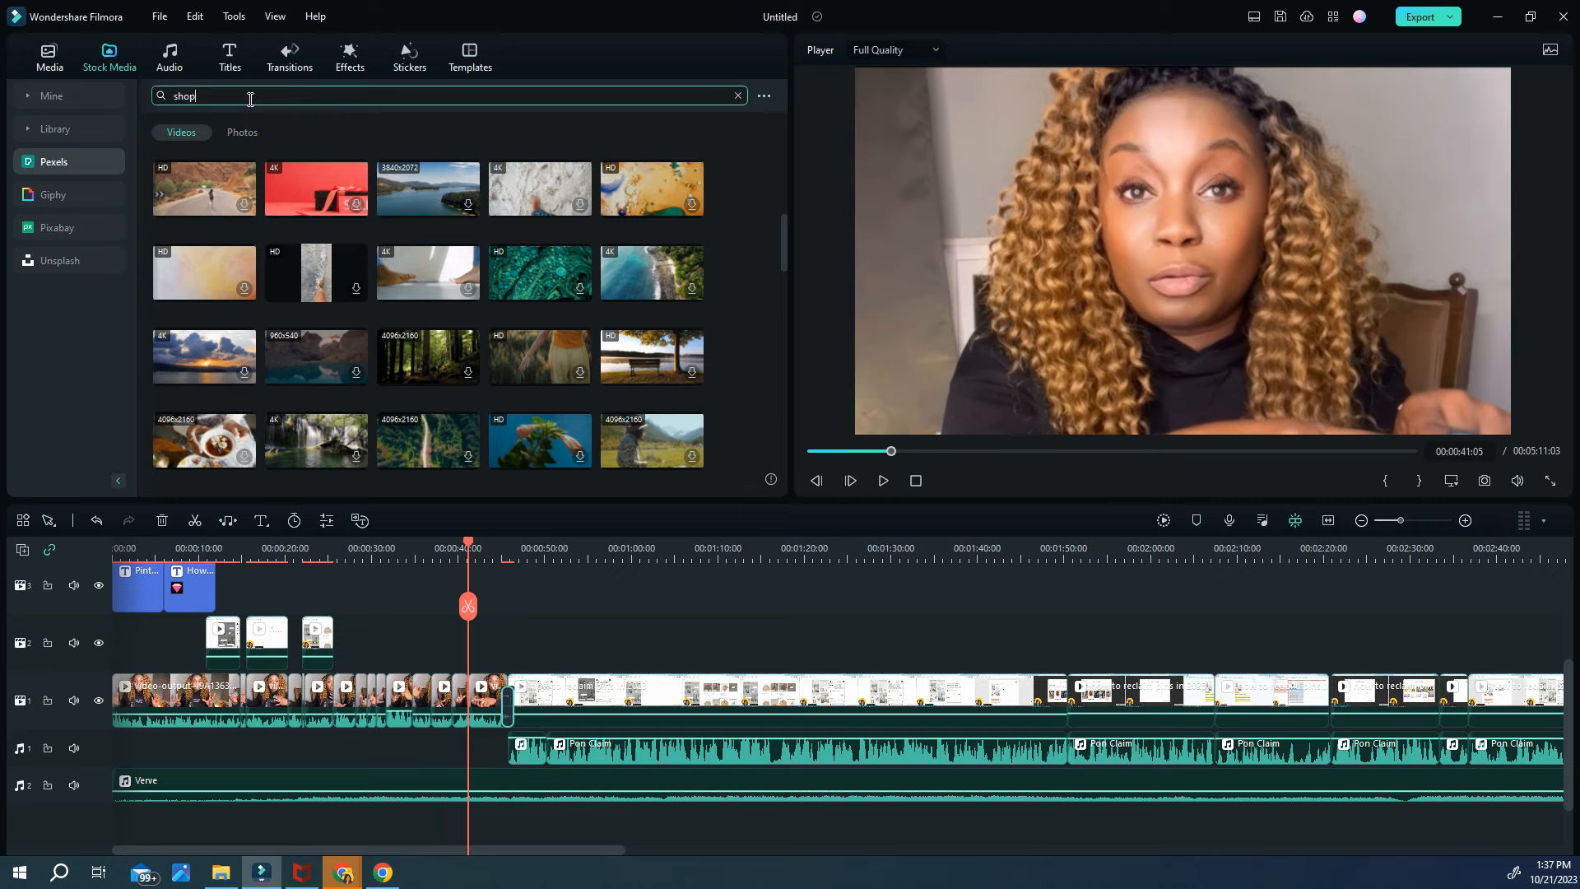
text(ping)
key(Return)
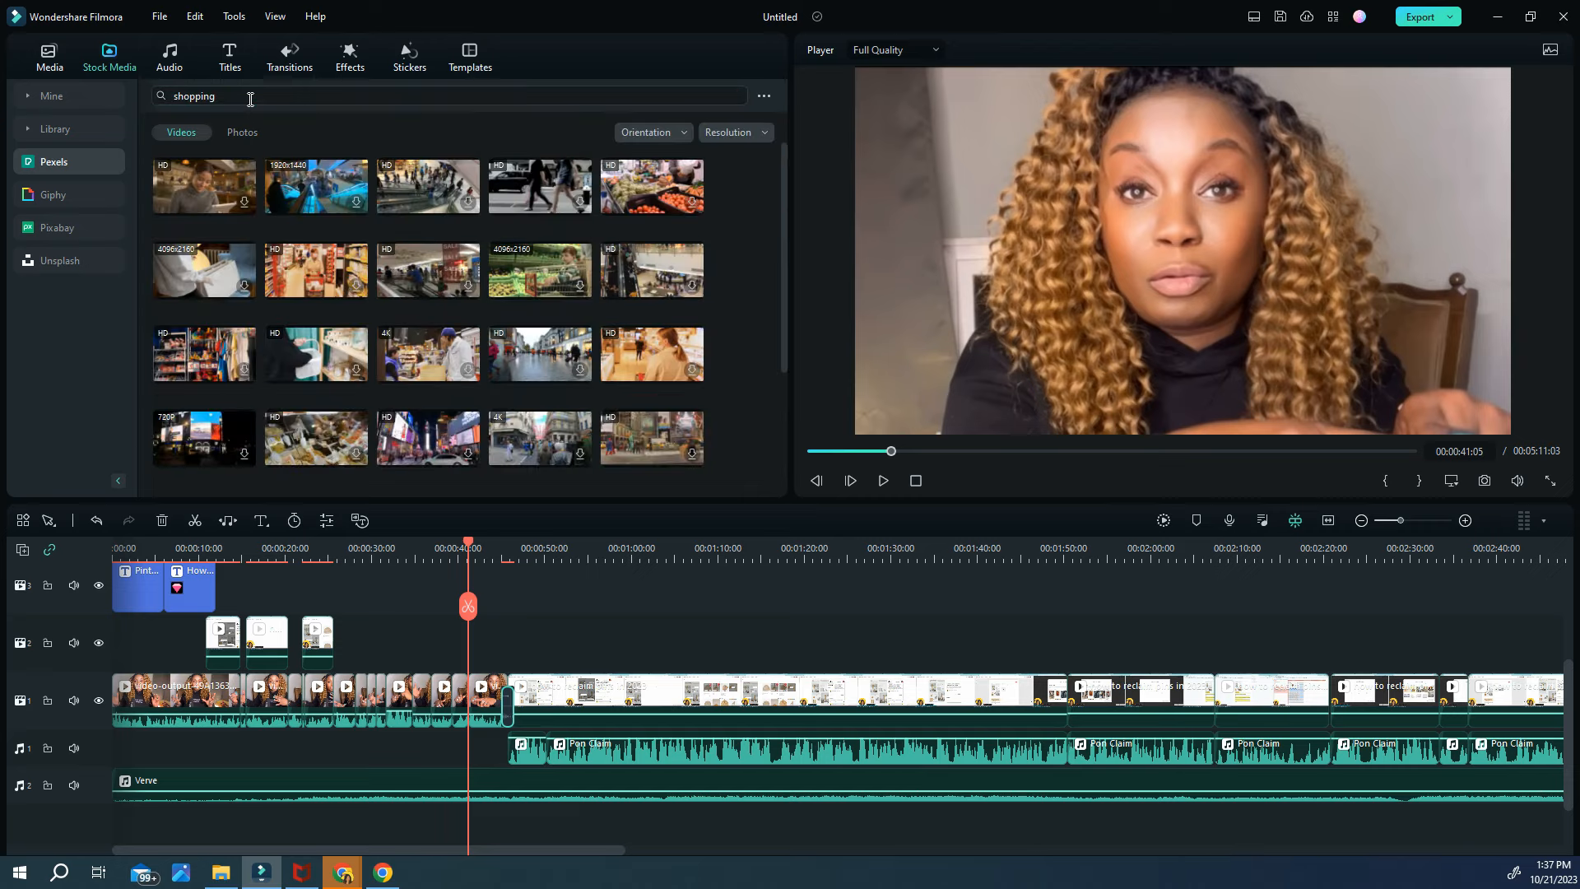
drag(206, 203, 457, 629)
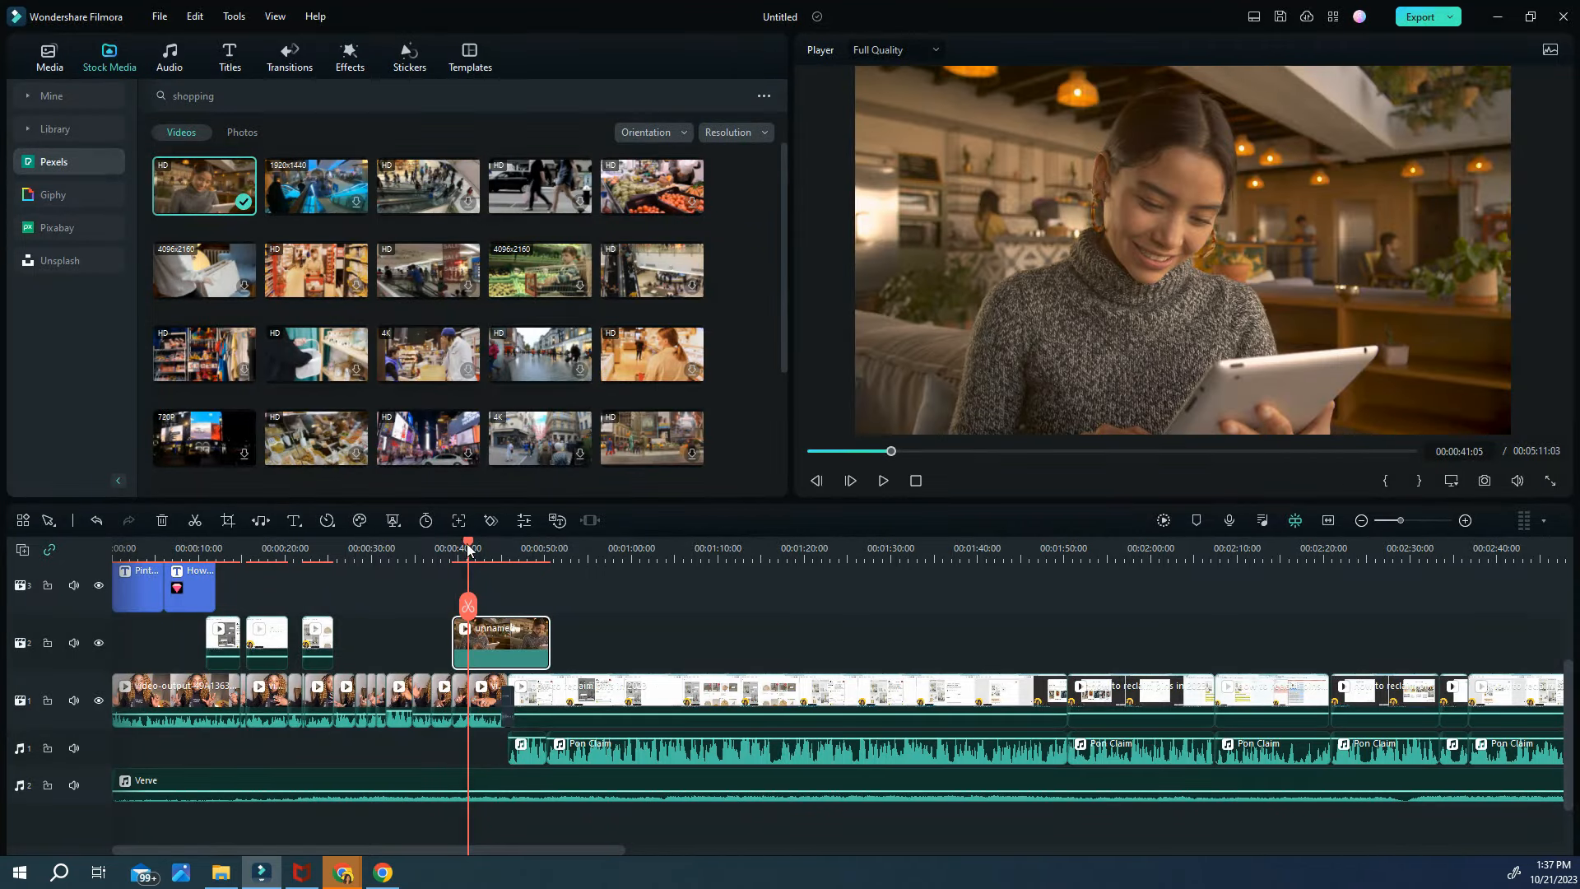
Play across the stock clip on video track 2, split it at about 41 seconds and delete the part after the cut
click(882, 451)
click(882, 481)
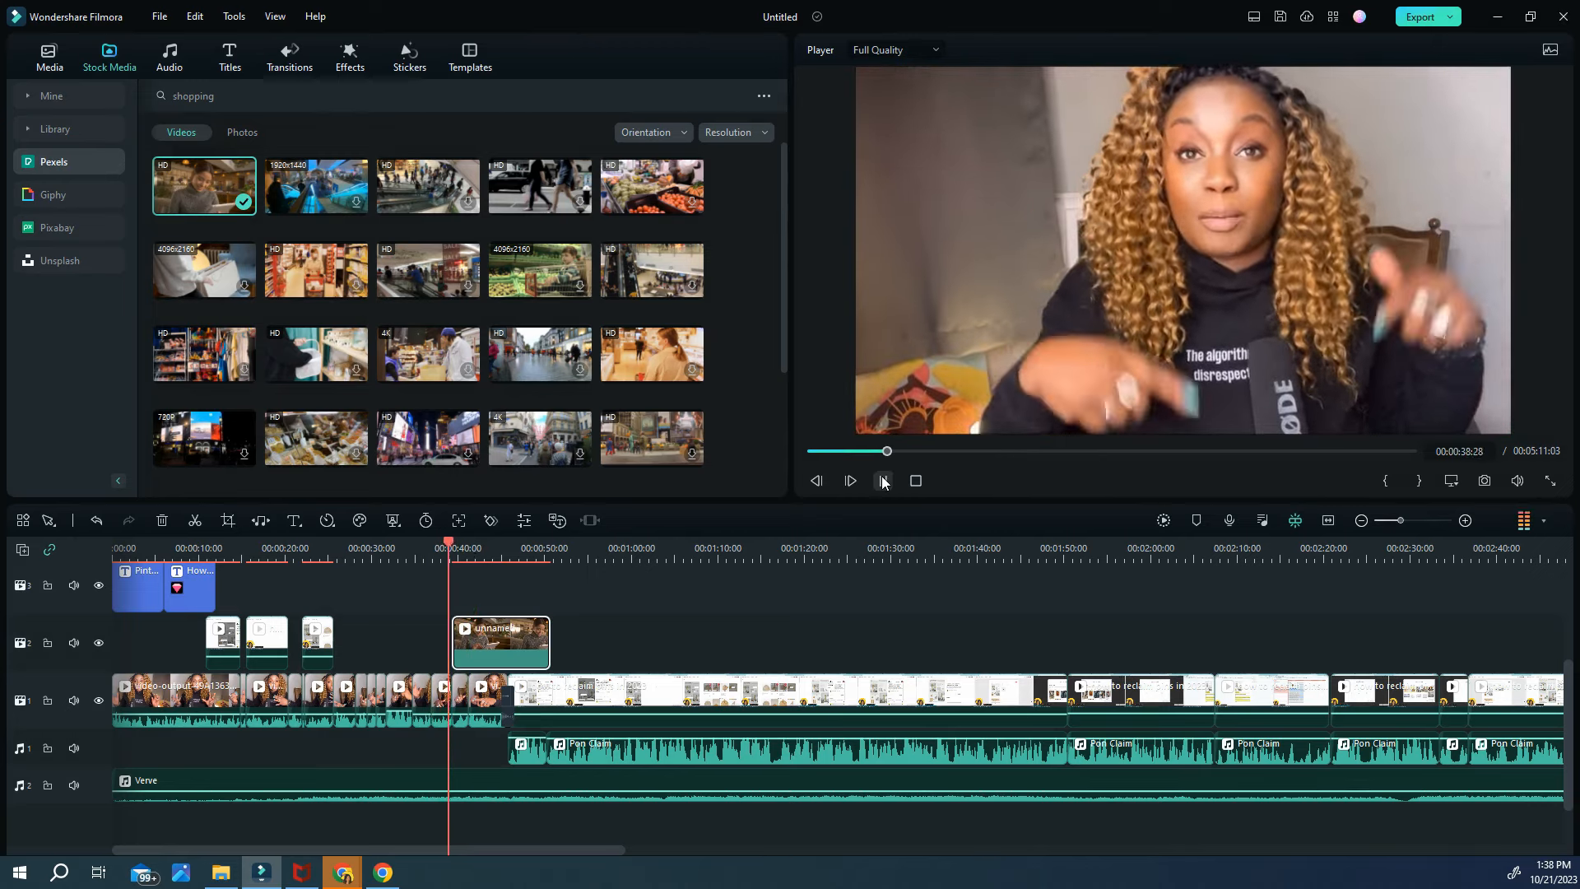
click(882, 482)
click(204, 522)
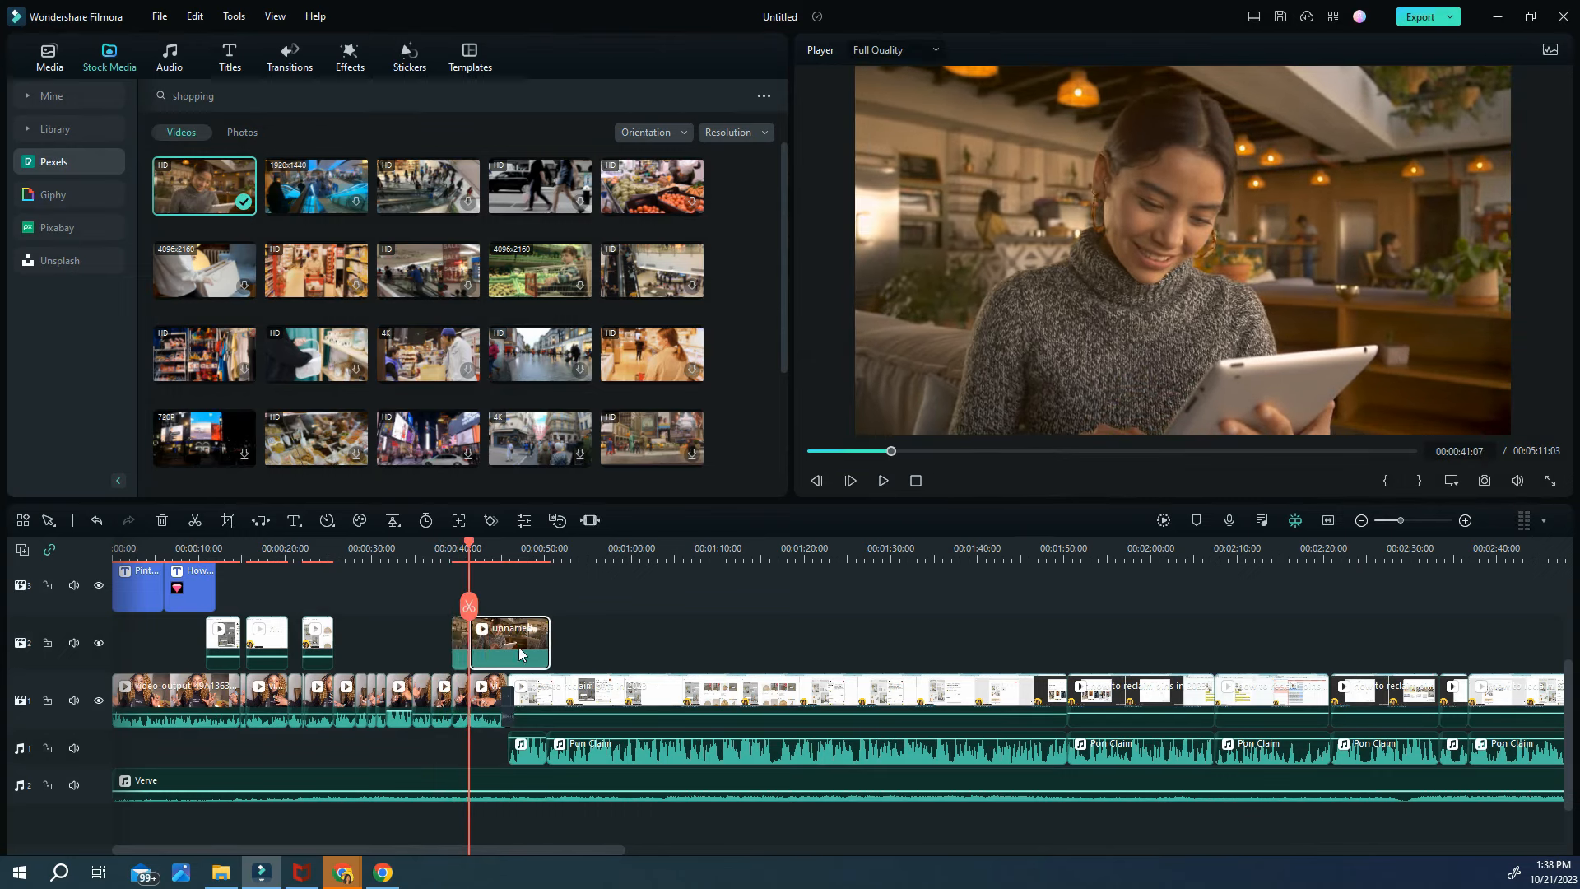
key(Delete)
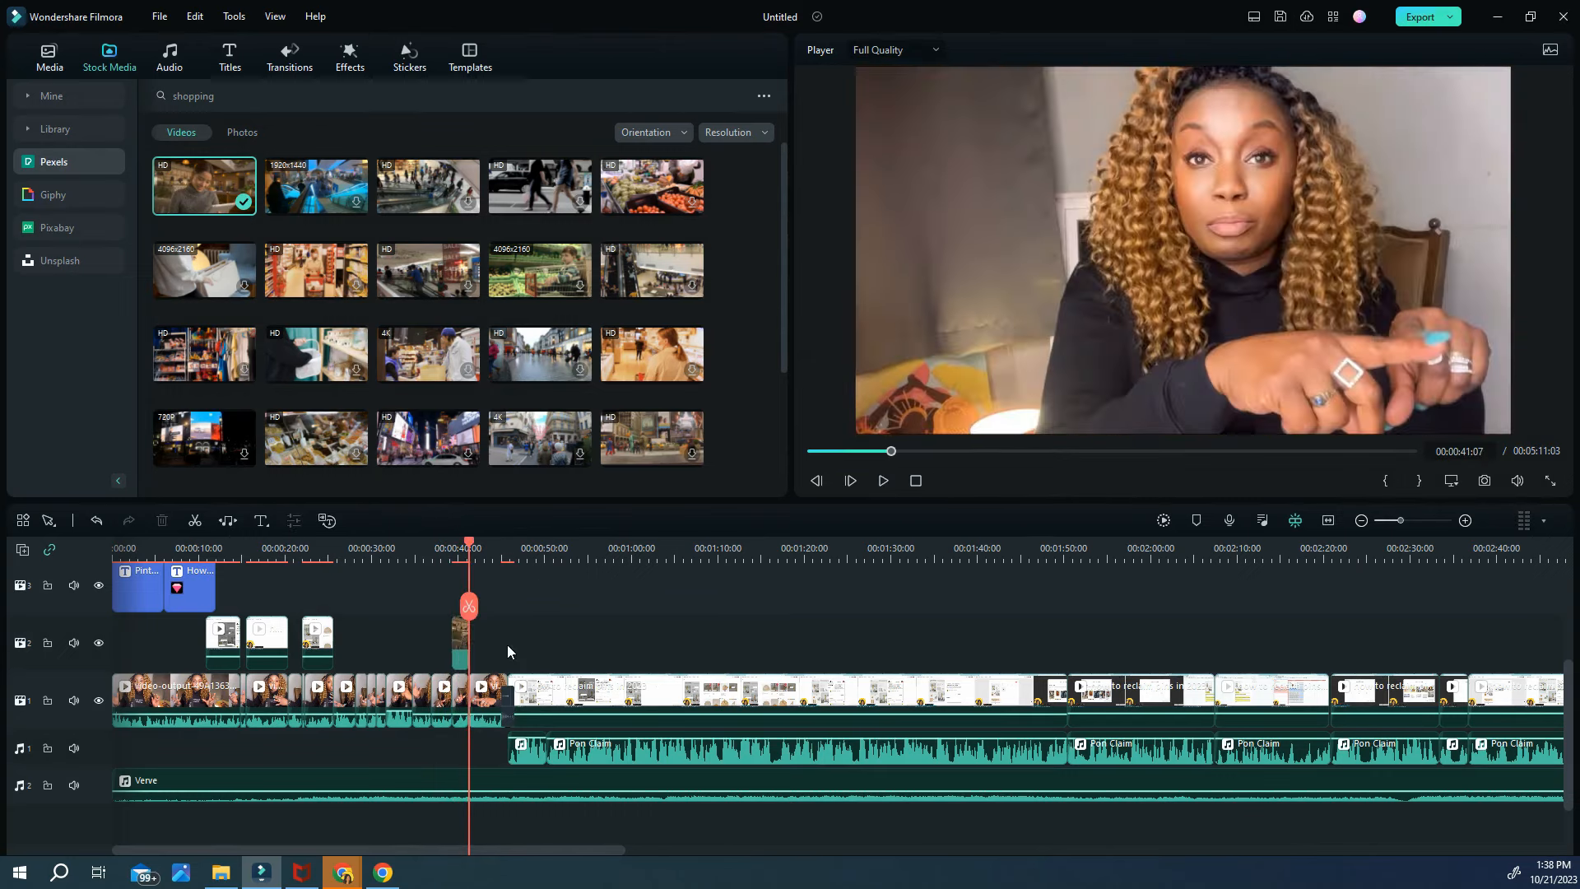
Play the talking clip on to about 44 seconds and look through the shopping stock videos and photos on Pexels
click(878, 480)
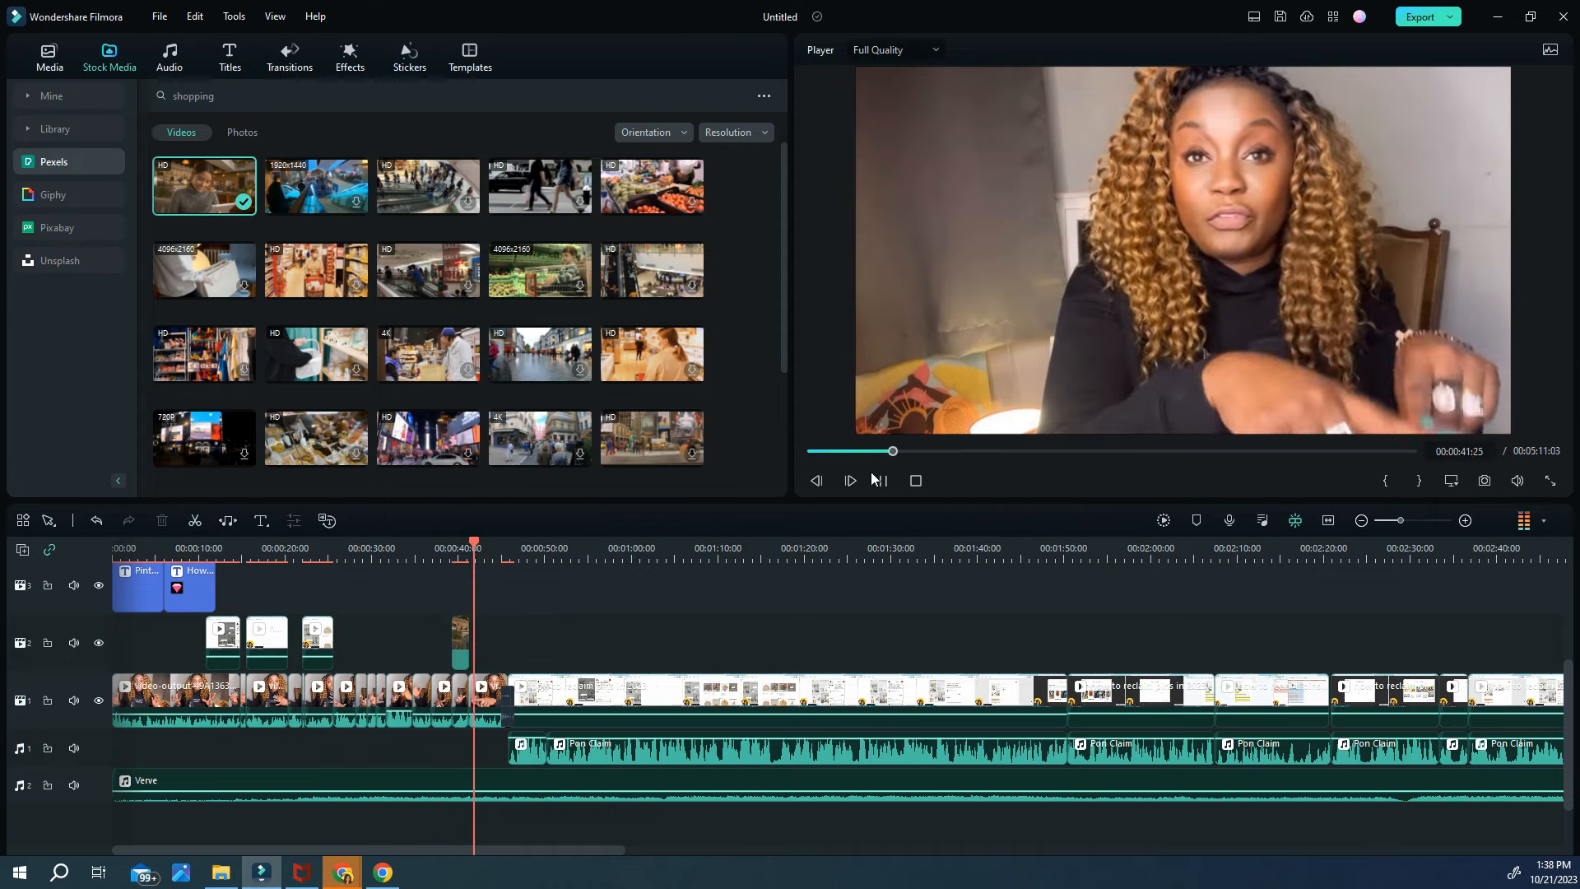
key(space)
scroll(438, 340, down, 2)
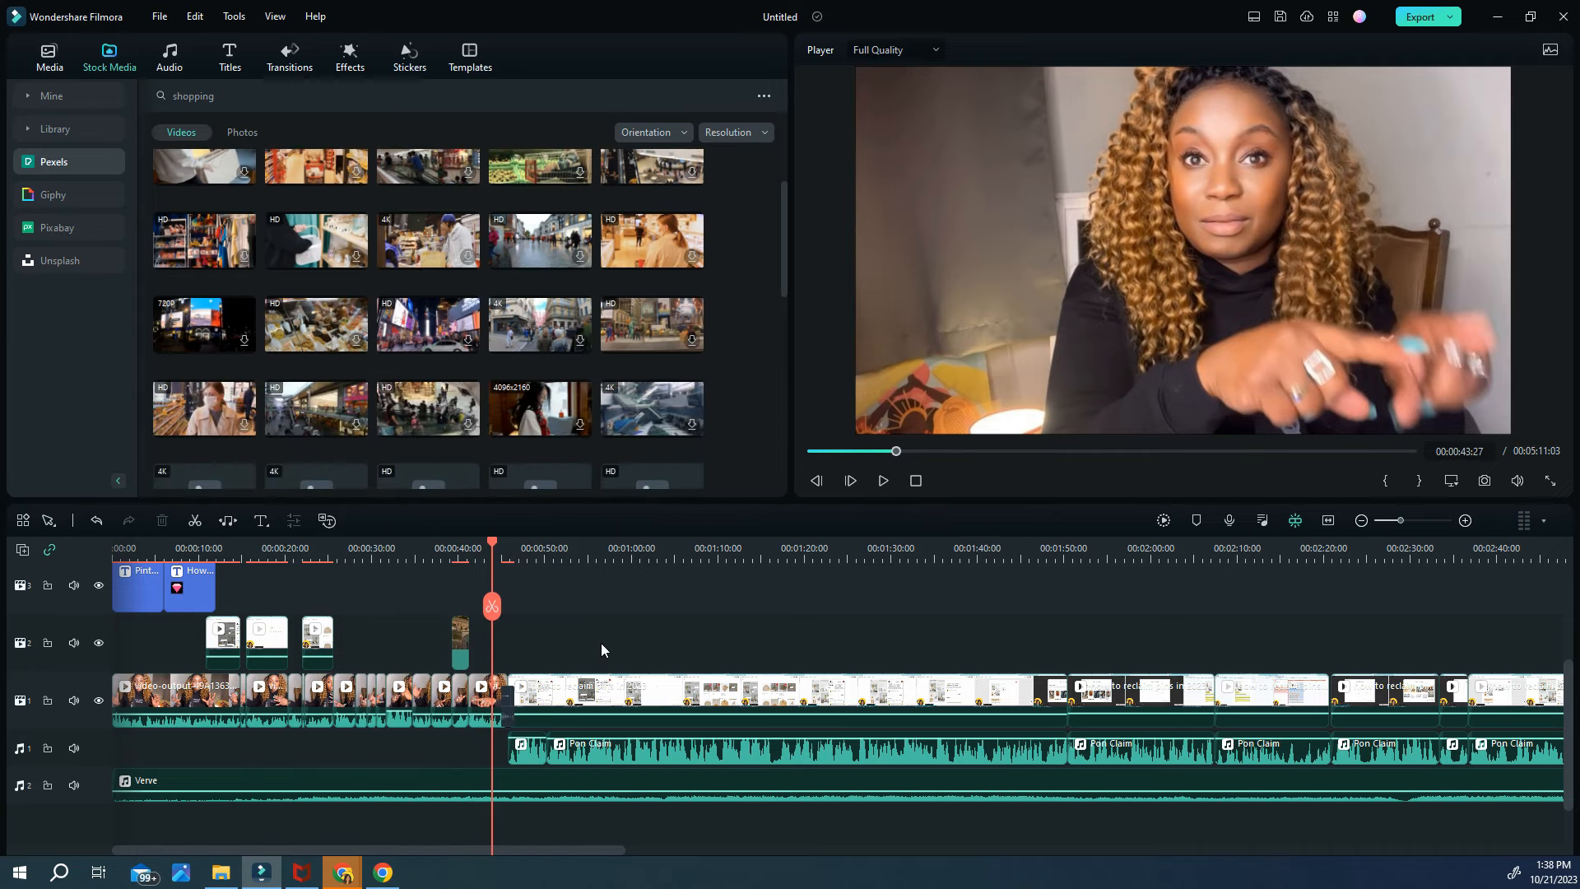
scroll(345, 359, down, 3)
scroll(345, 358, down, 5)
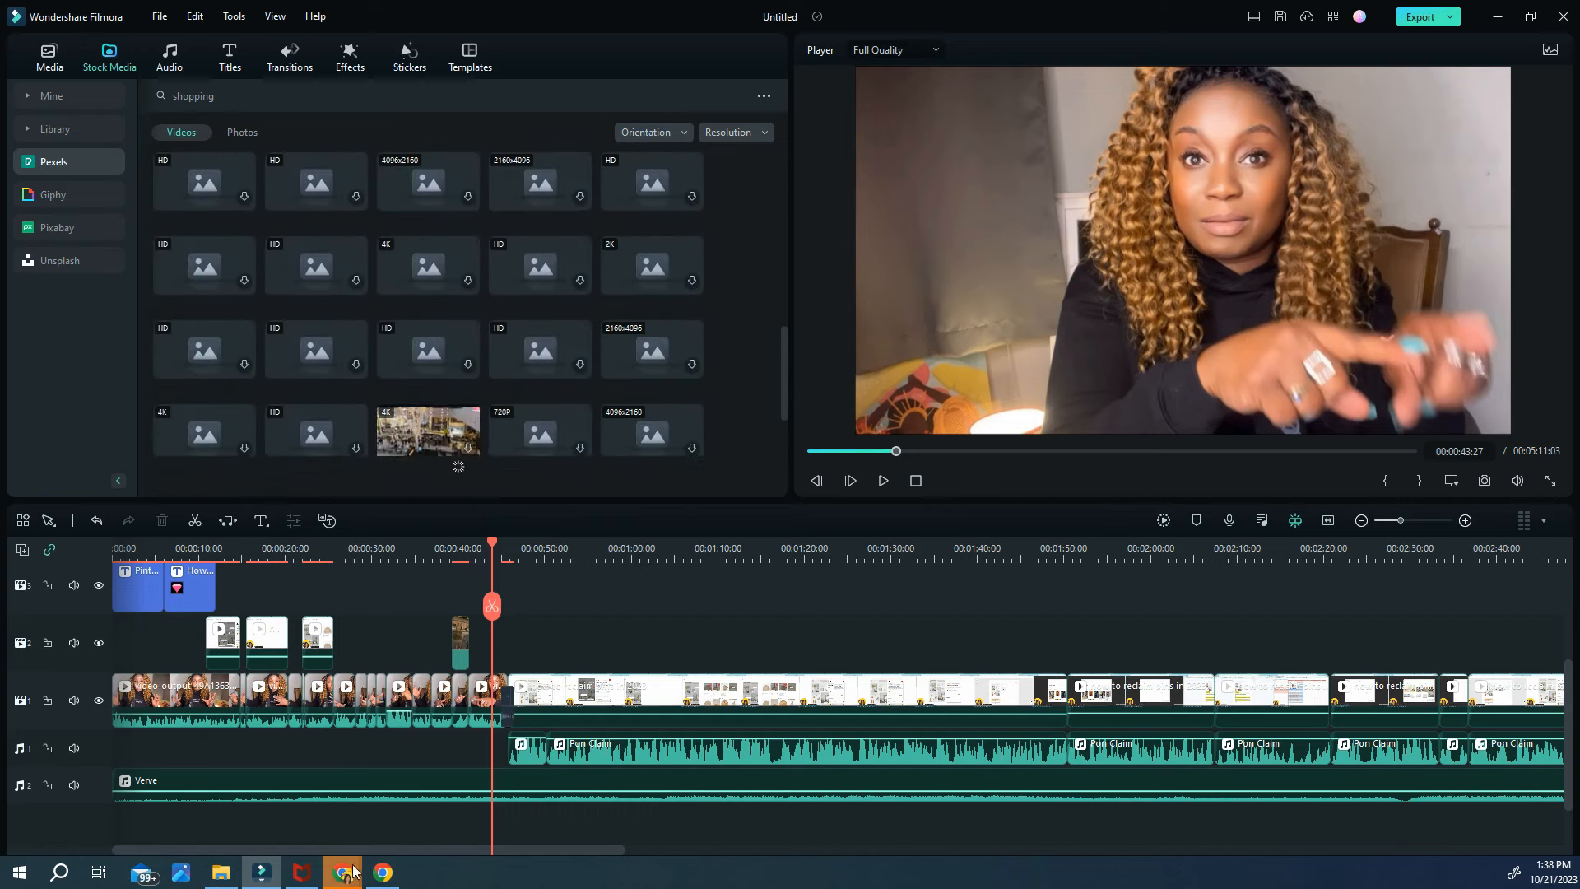
drag(363, 850, 693, 852)
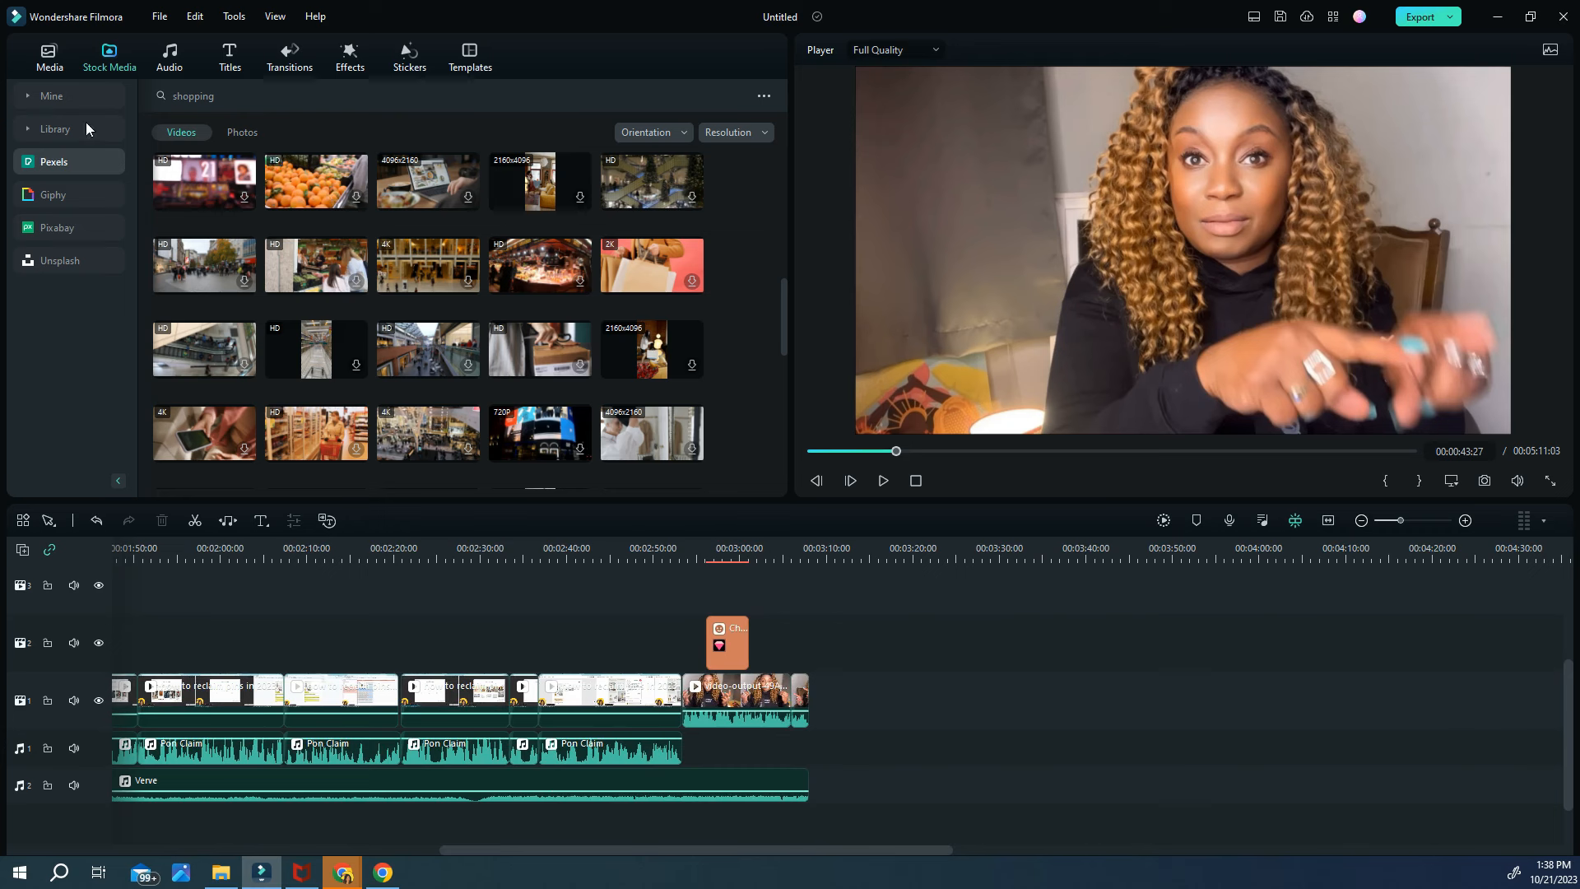
click(244, 134)
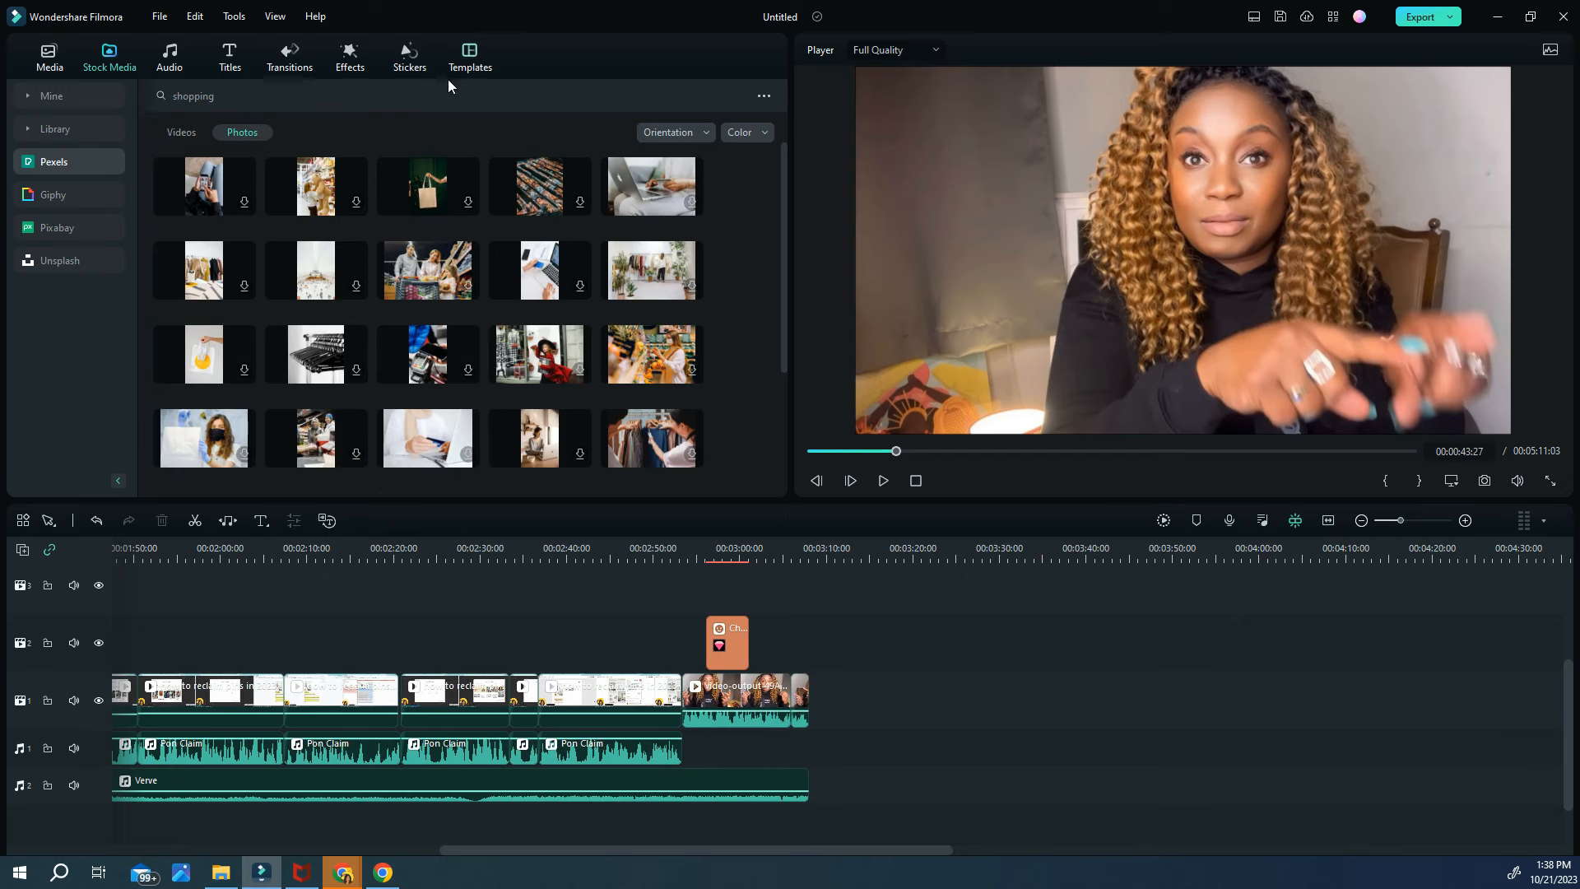
Open the sticker library, play the closing clip's Subscribe sticker near 2:58, move it higher in the frame and replay it
click(418, 56)
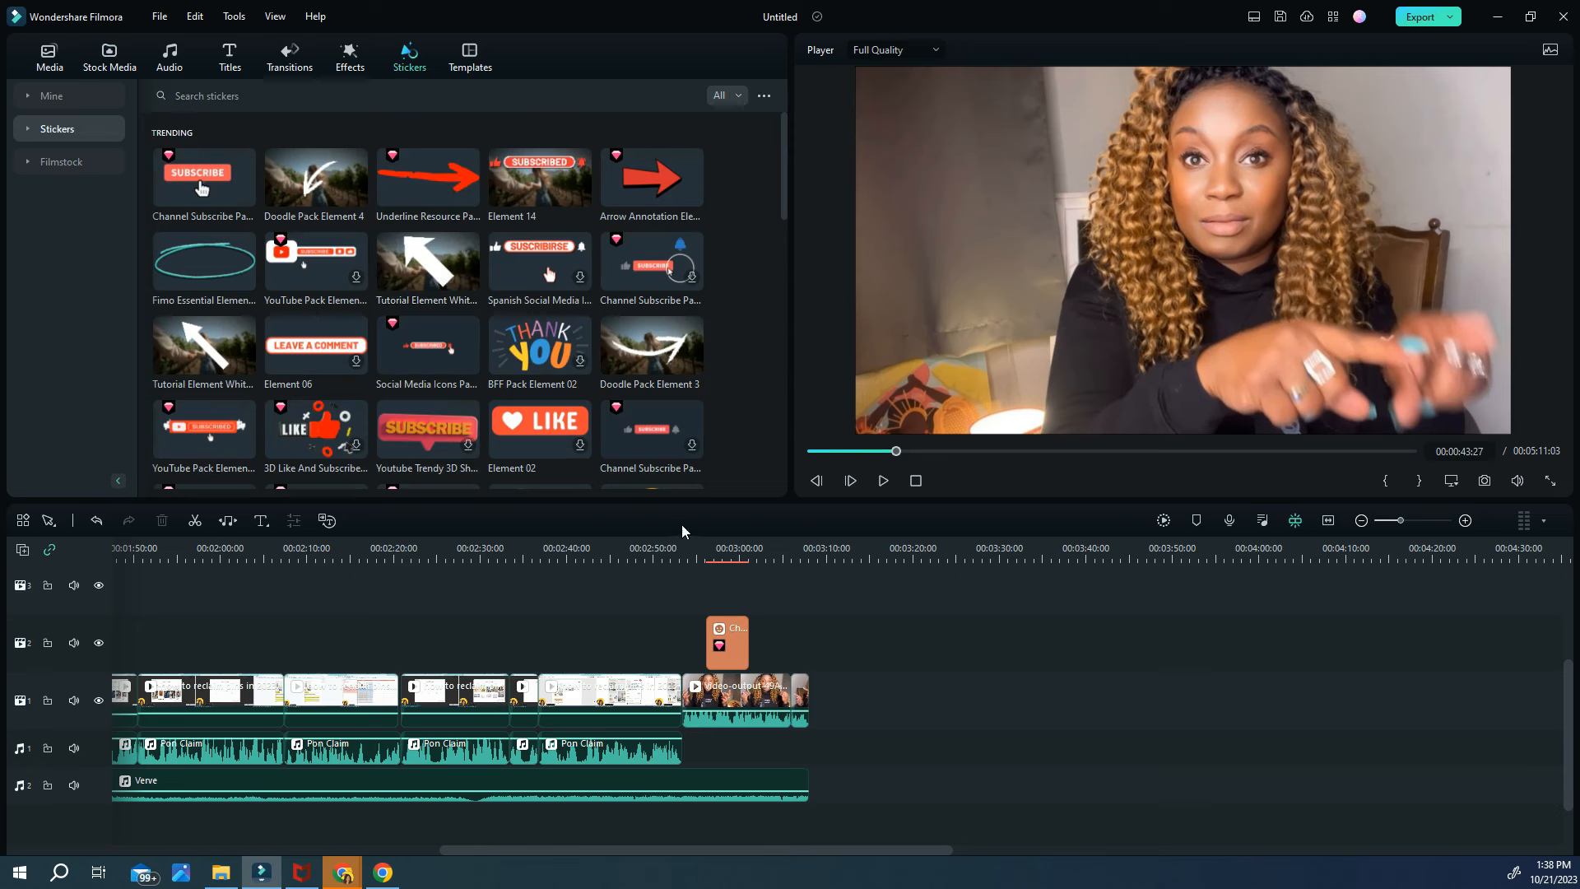
click(693, 547)
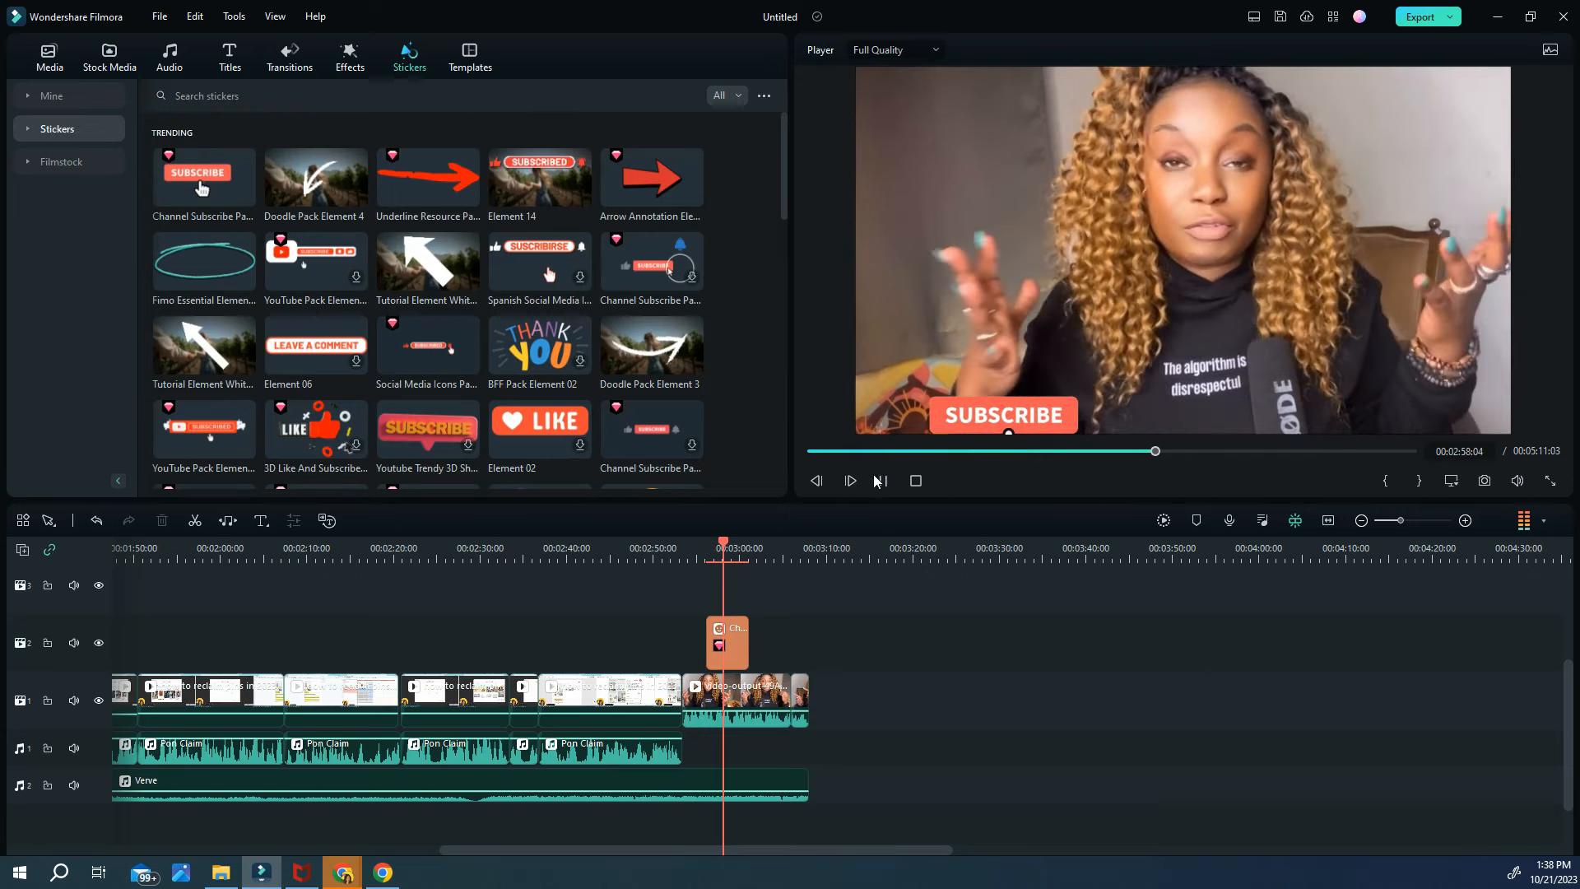
click(881, 481)
drag(1028, 389, 1022, 344)
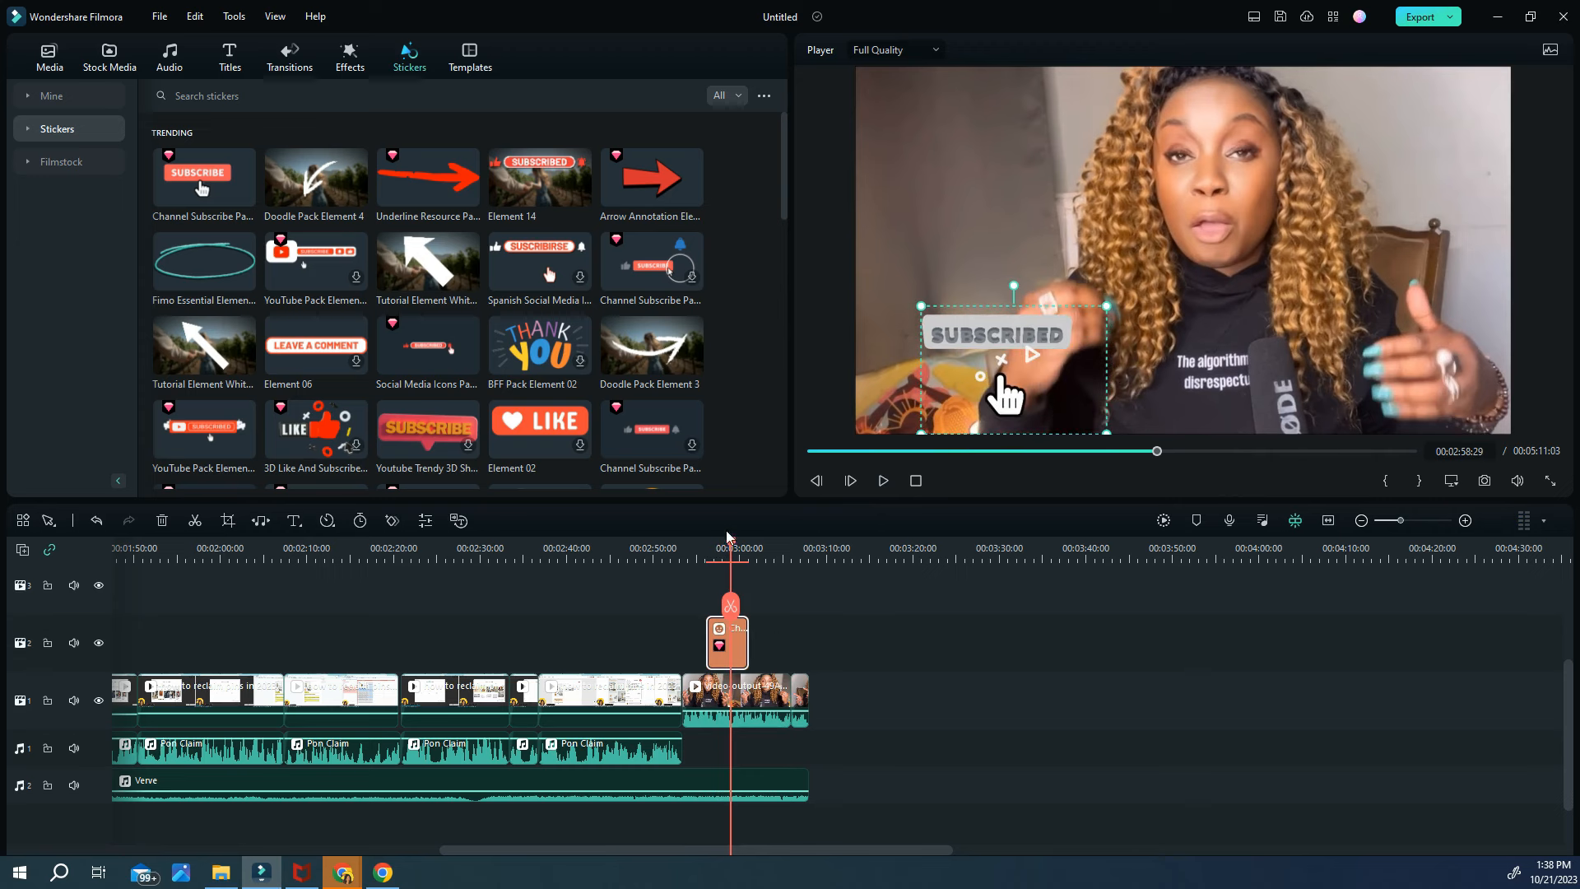
key(space)
key(space)
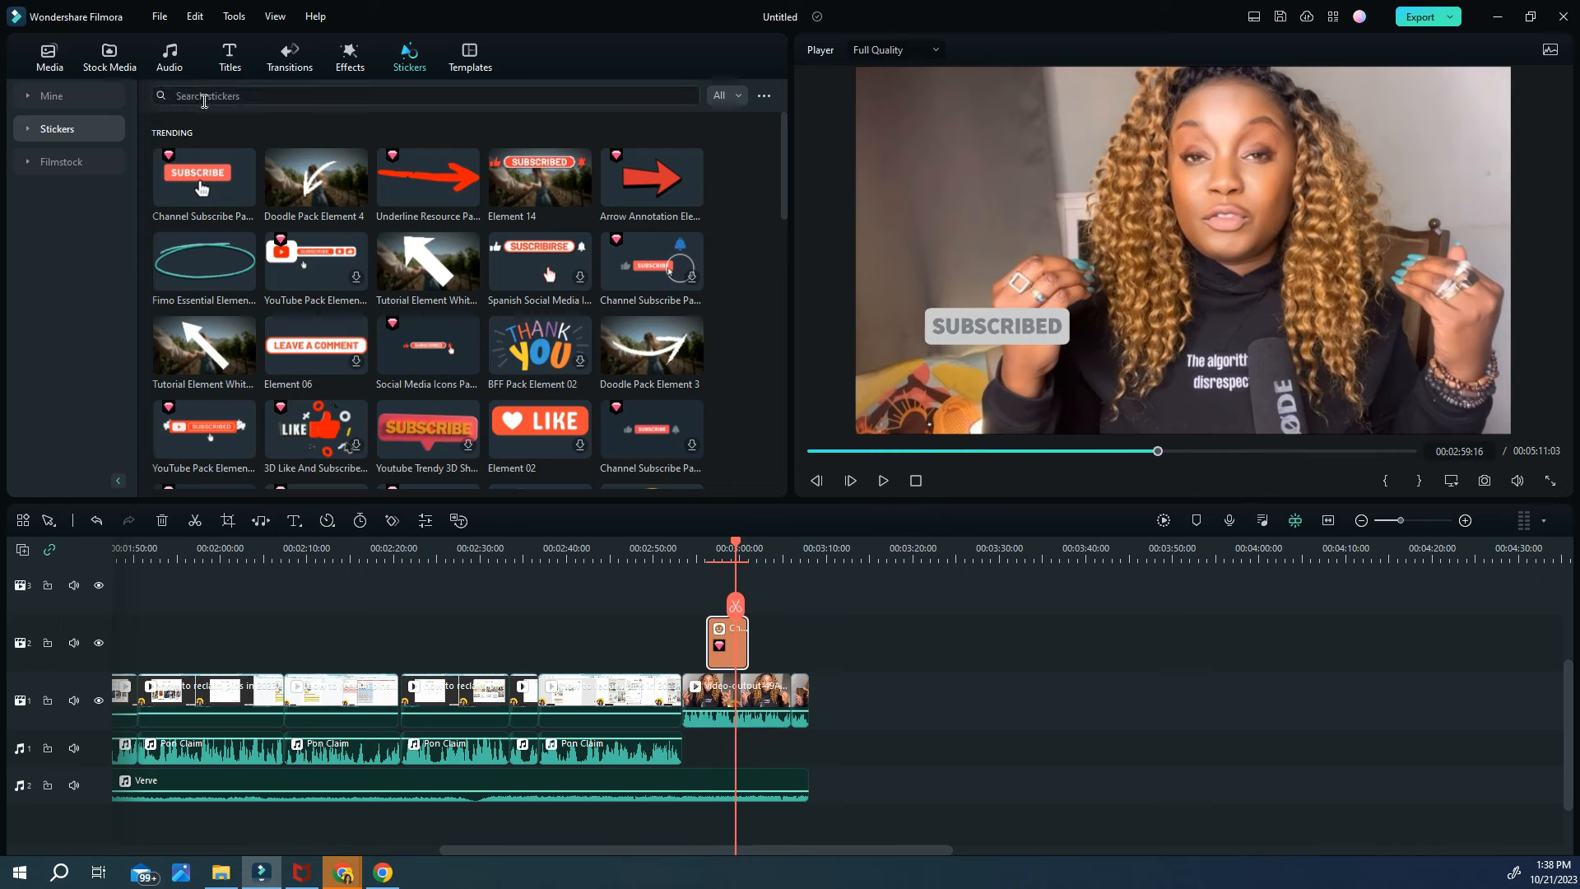
Examine the Filmstock sticker packs, including the Social Foodie, Spring, School, Magazines and Confetti packs
click(68, 162)
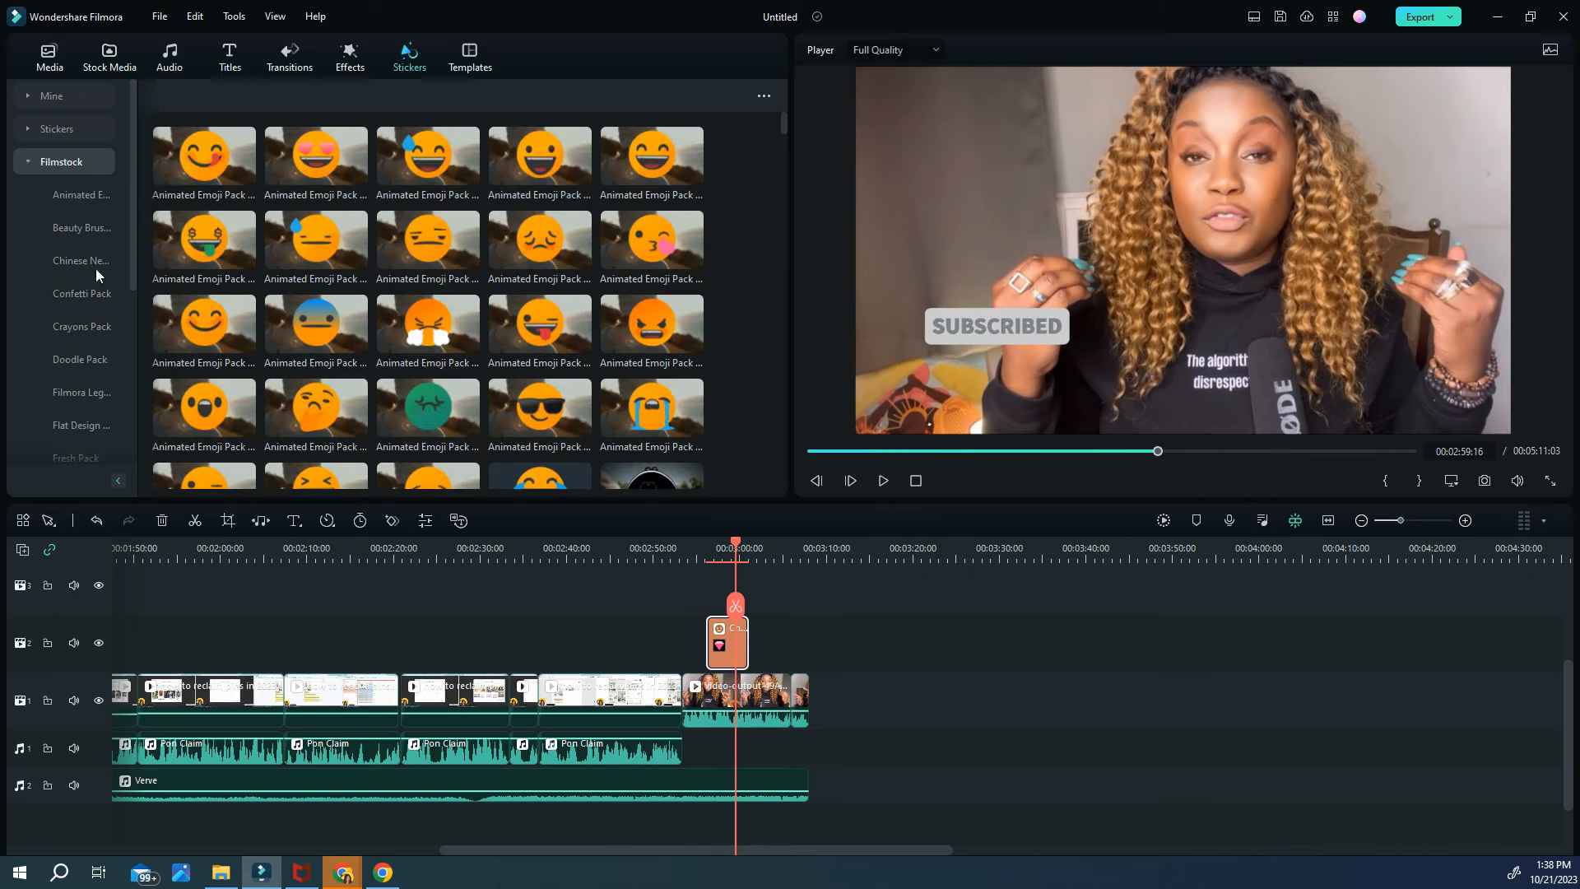
scroll(76, 311, down, 3)
scroll(76, 305, down, 6)
click(86, 358)
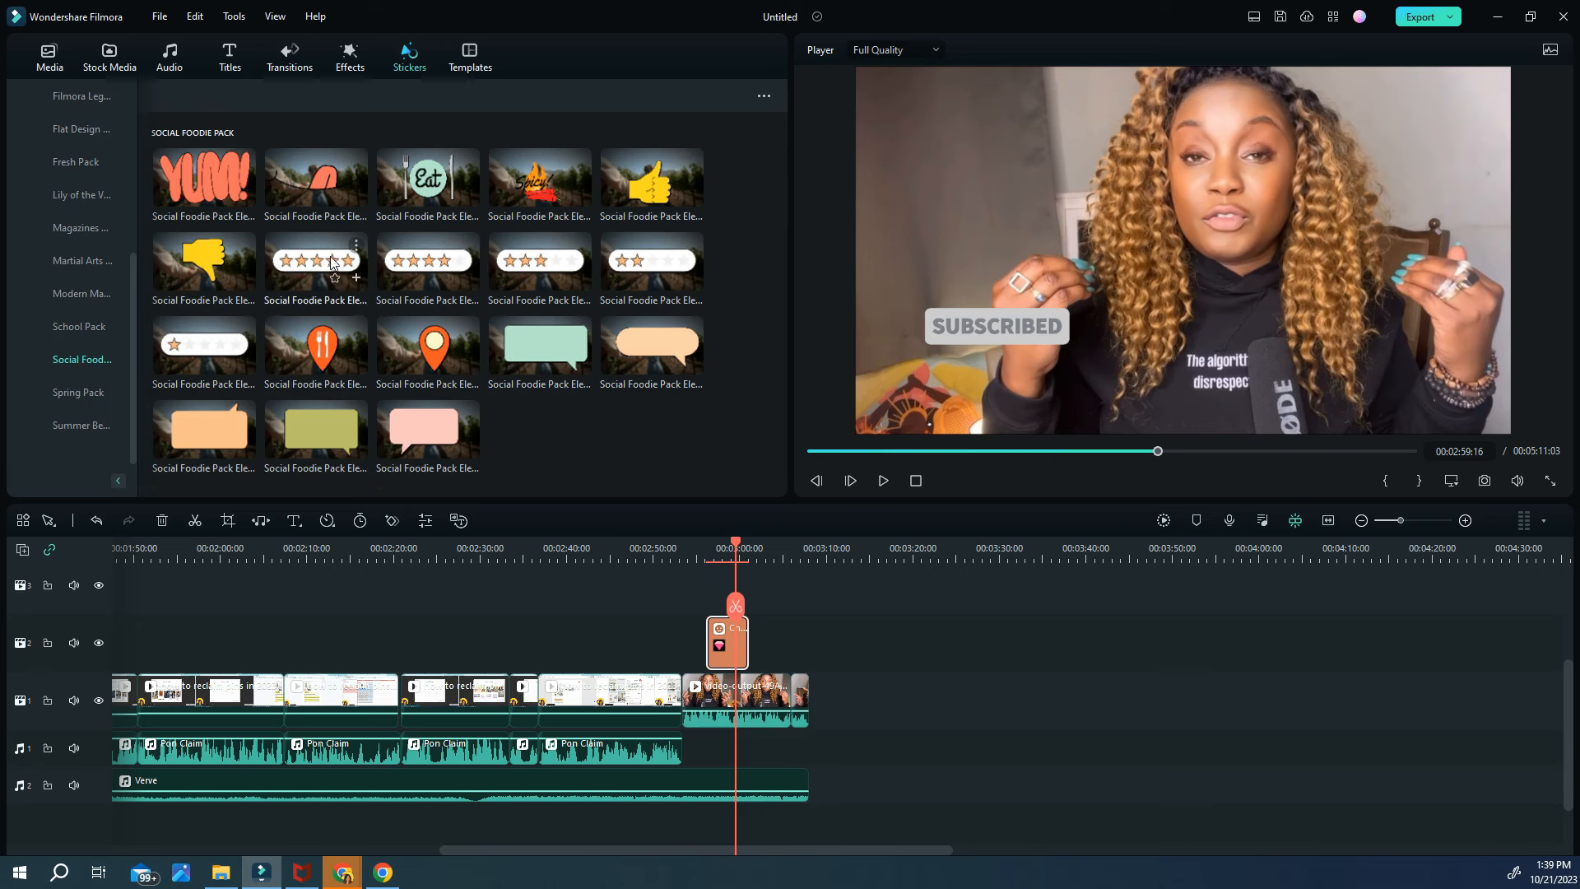
click(82, 395)
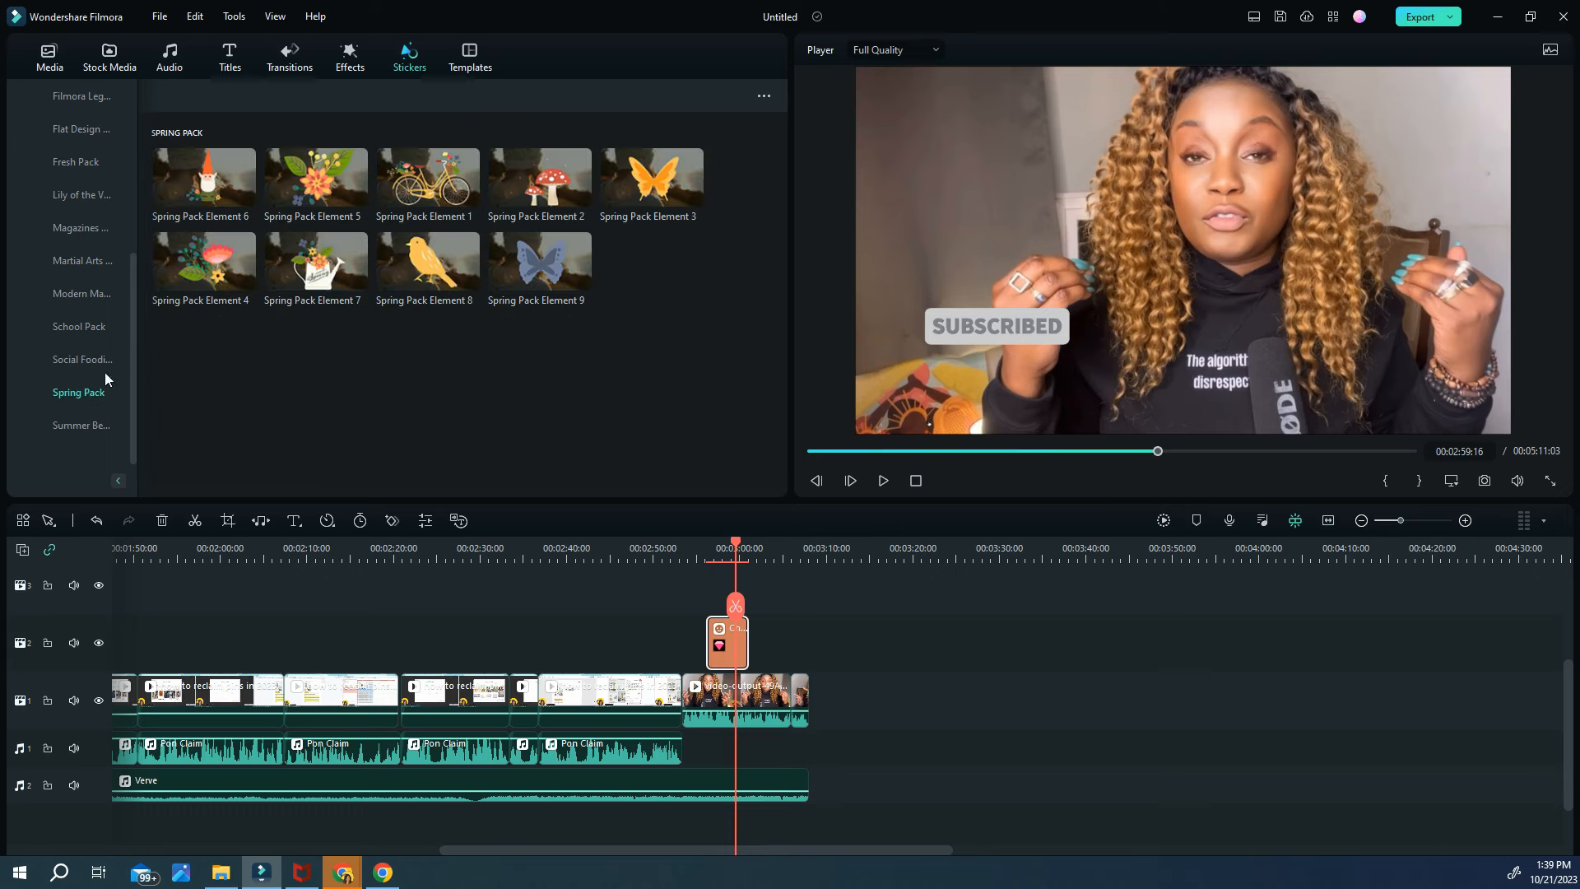
click(81, 421)
click(90, 326)
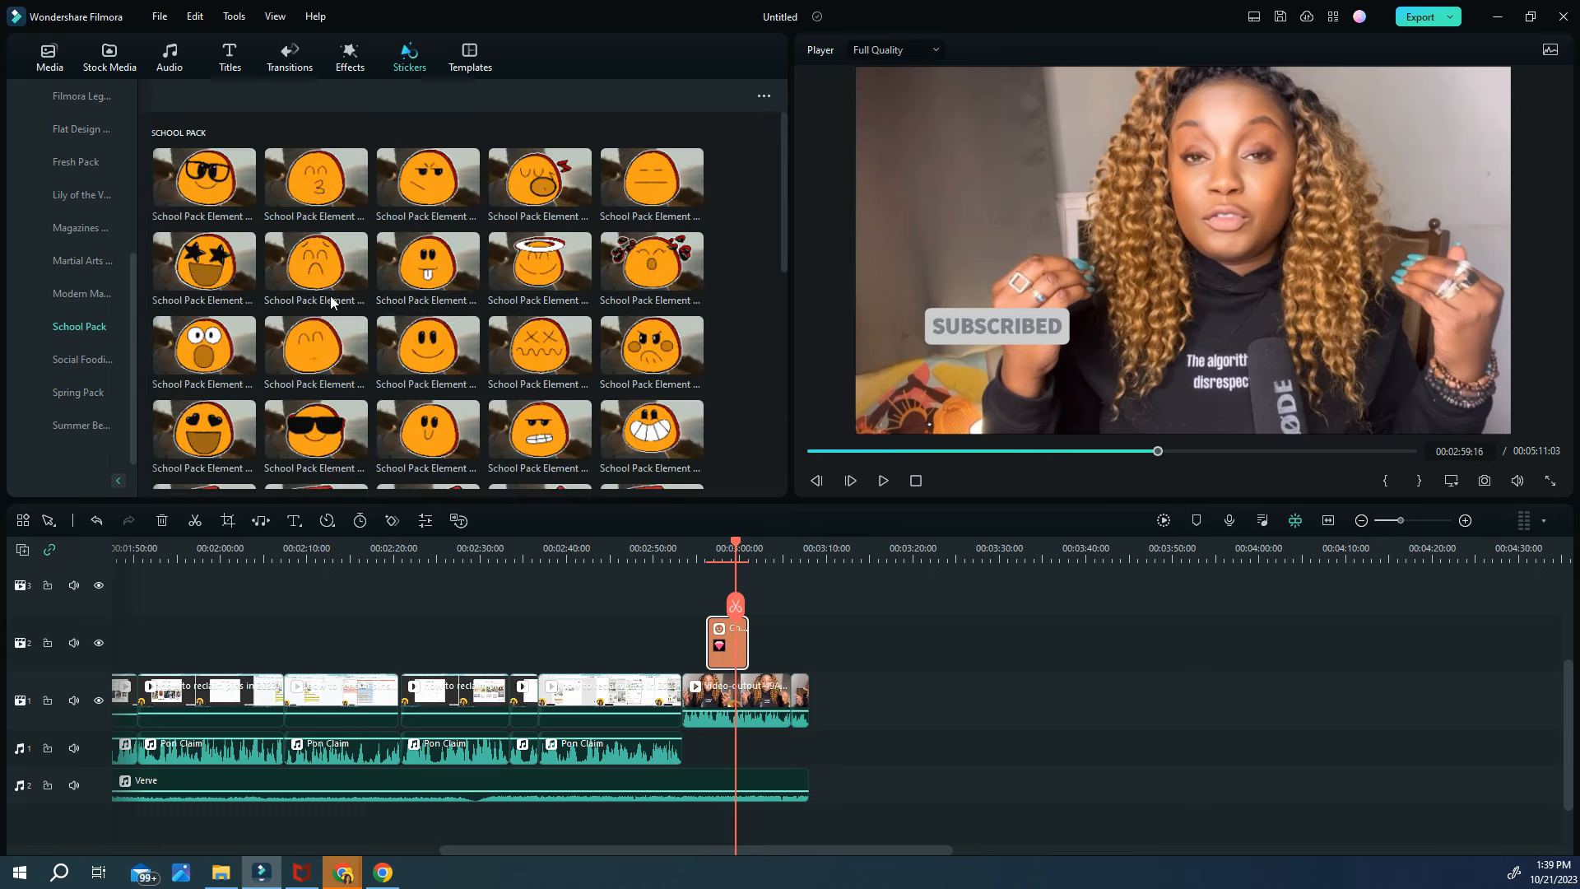
click(66, 230)
scroll(108, 275, up, 3)
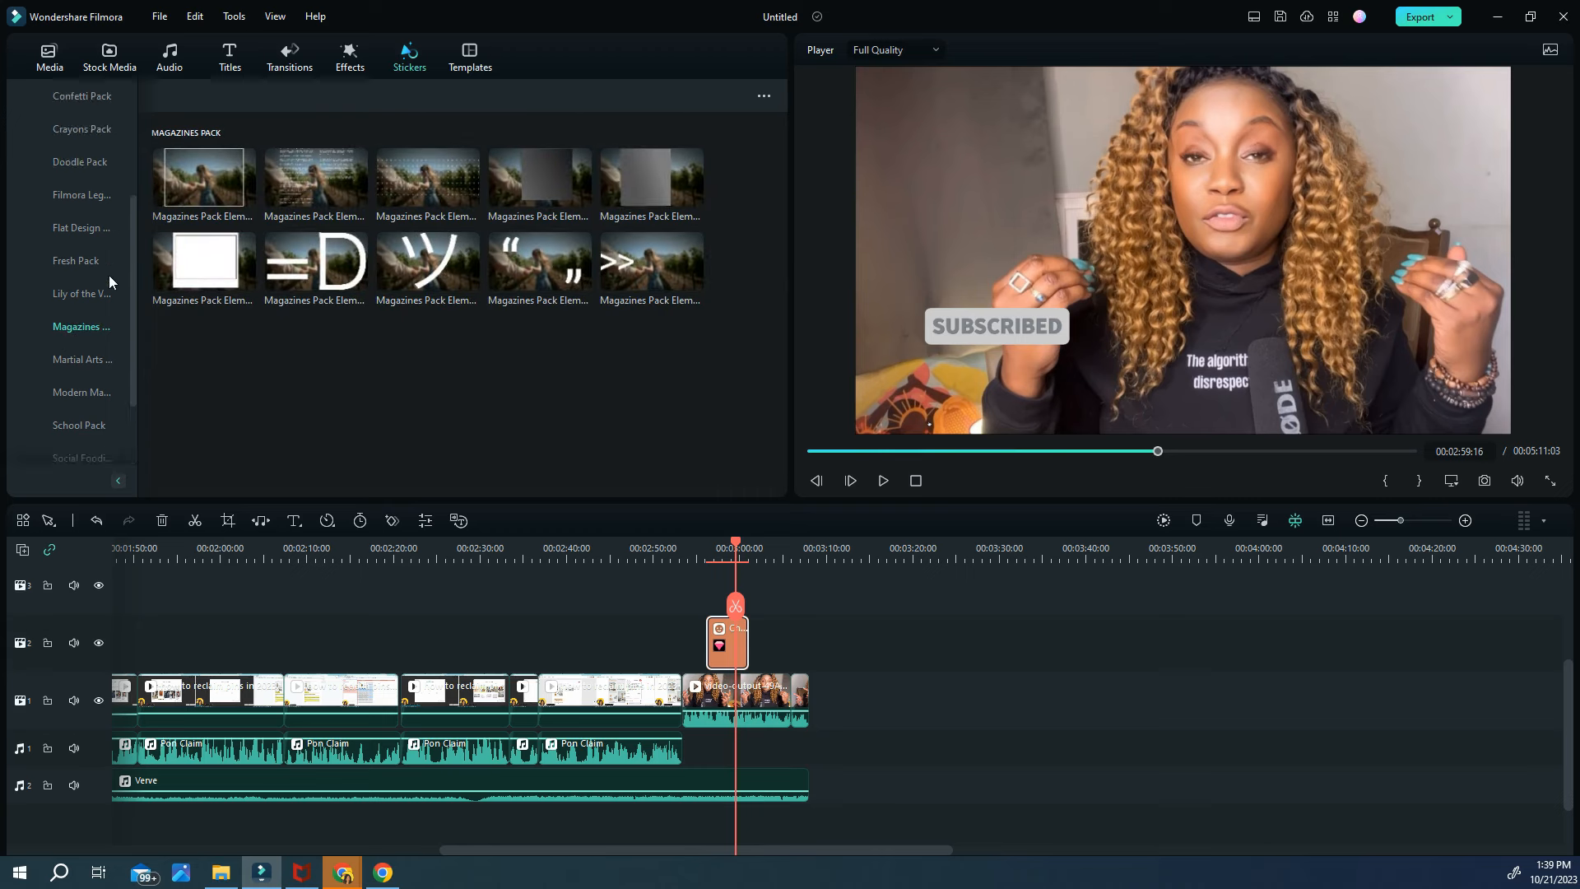
click(77, 163)
click(83, 97)
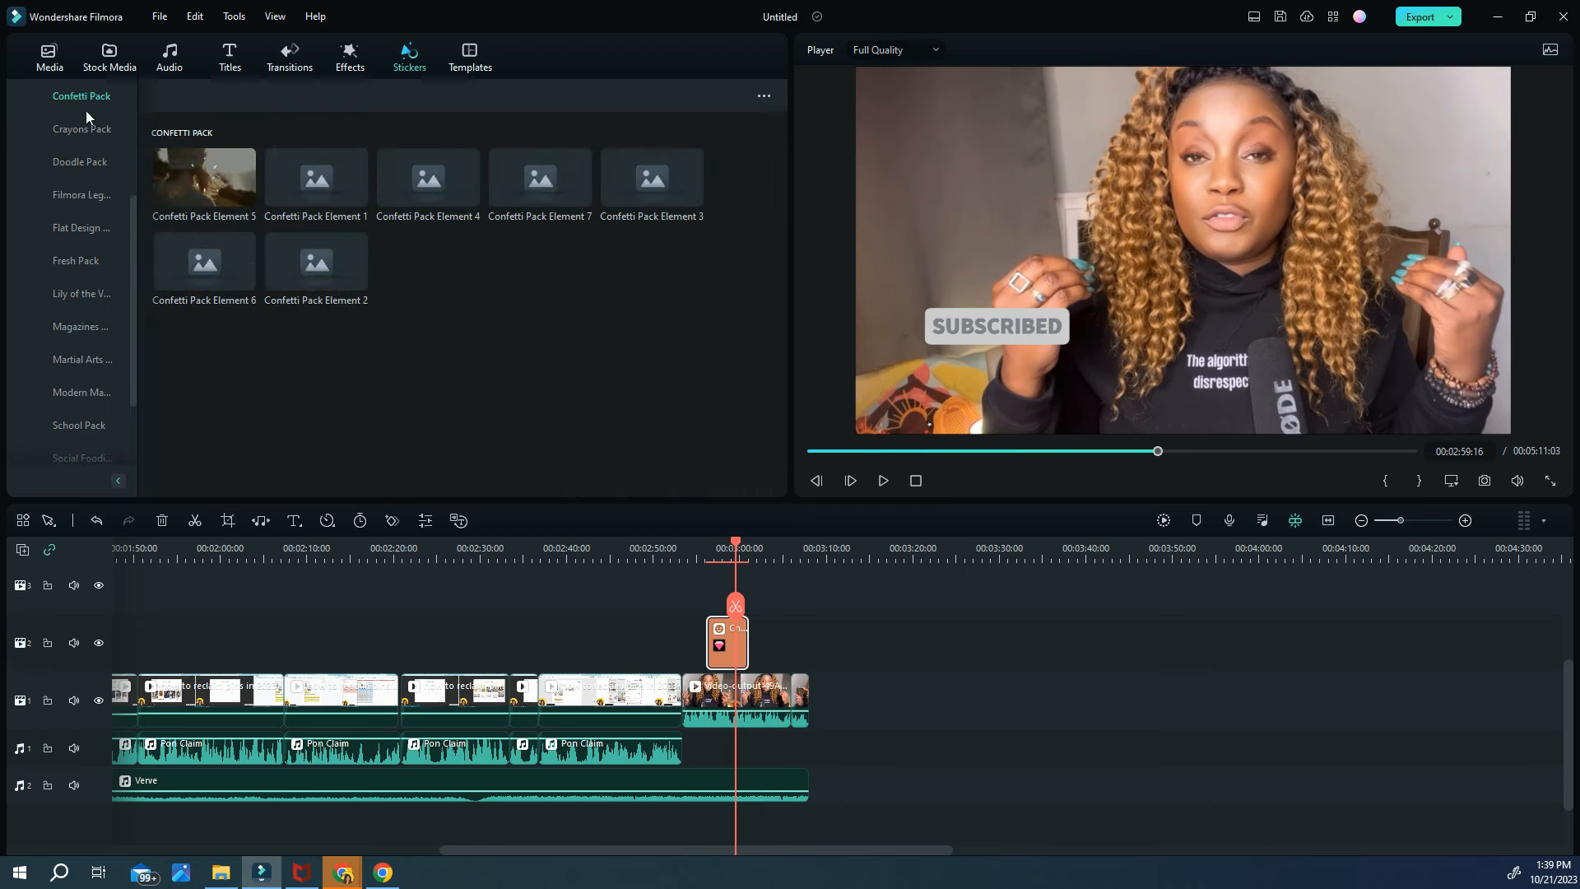
View the Filmora Legacy sticker pack and check the crop settings of the Subscribe sticker without applying anything
click(89, 195)
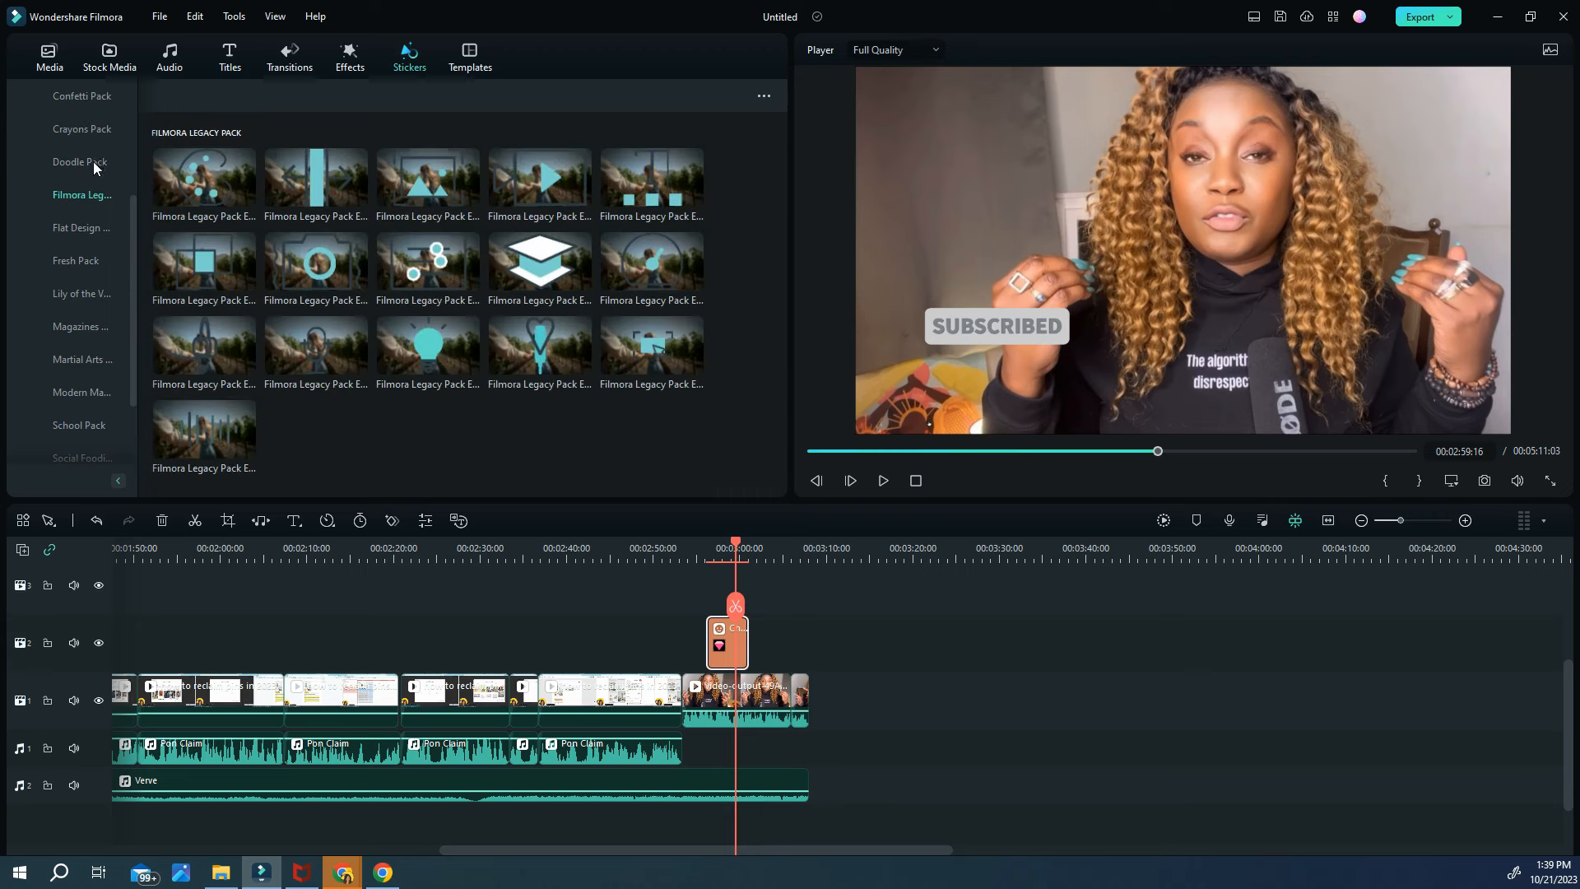
scroll(74, 173, up, 3)
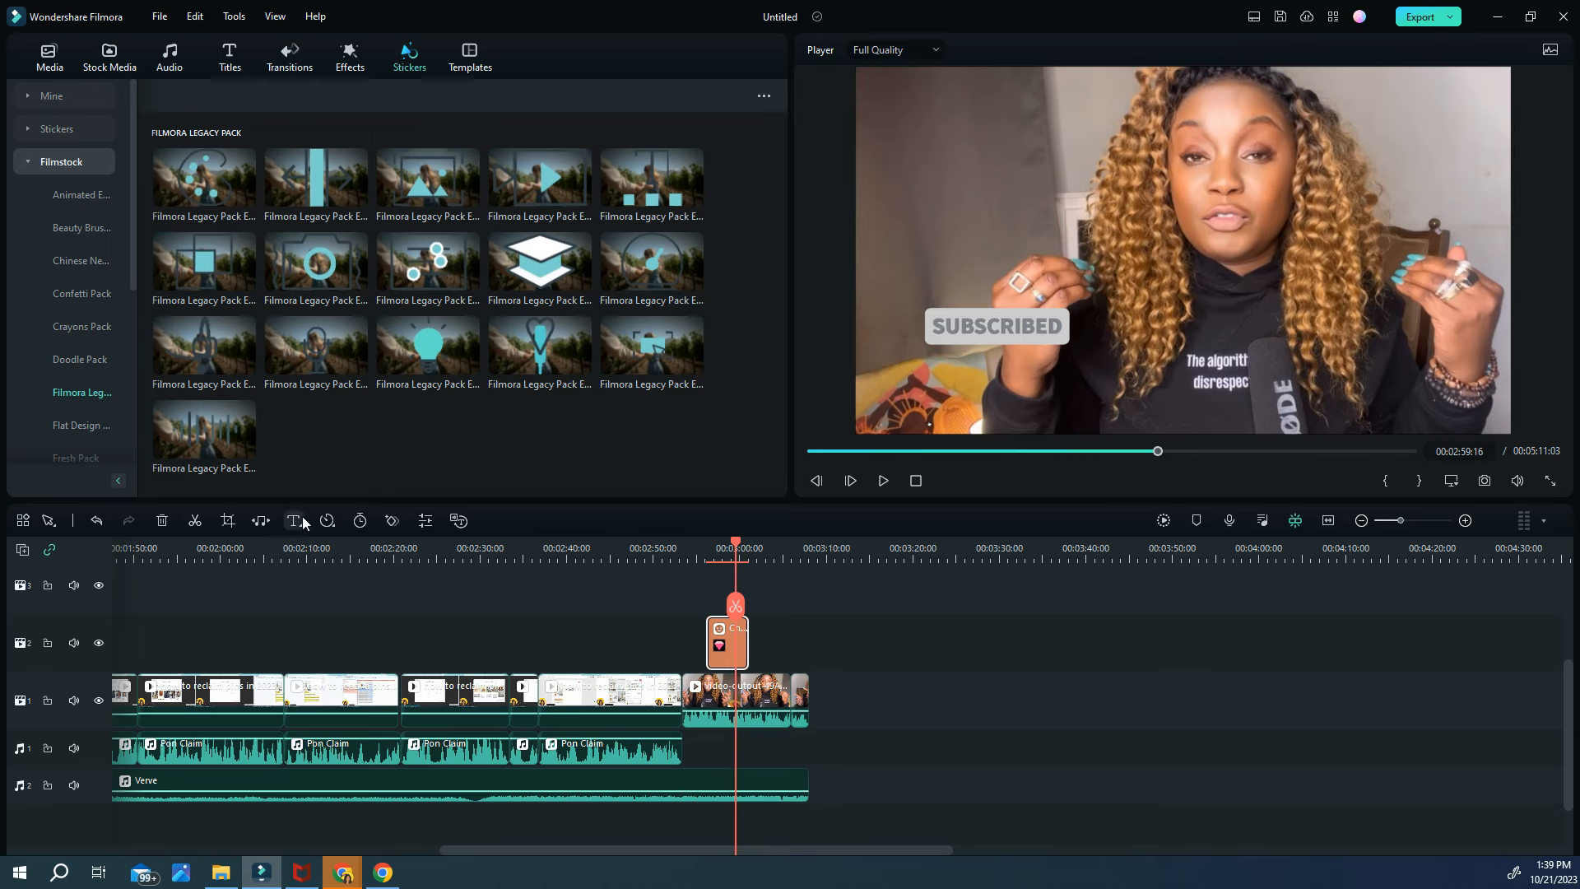
click(227, 521)
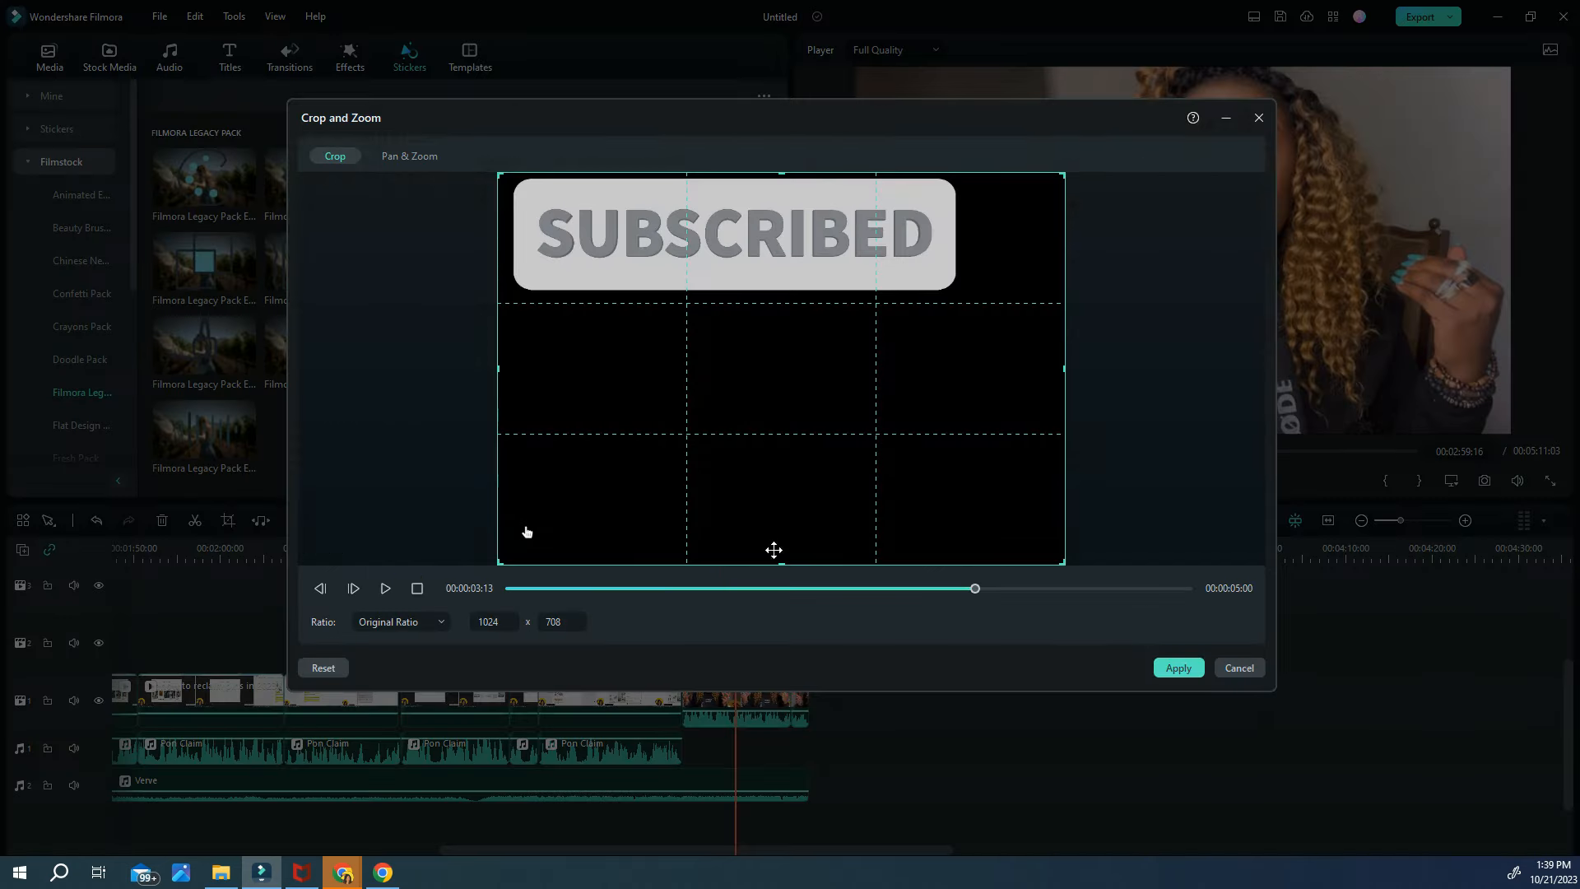
click(1227, 663)
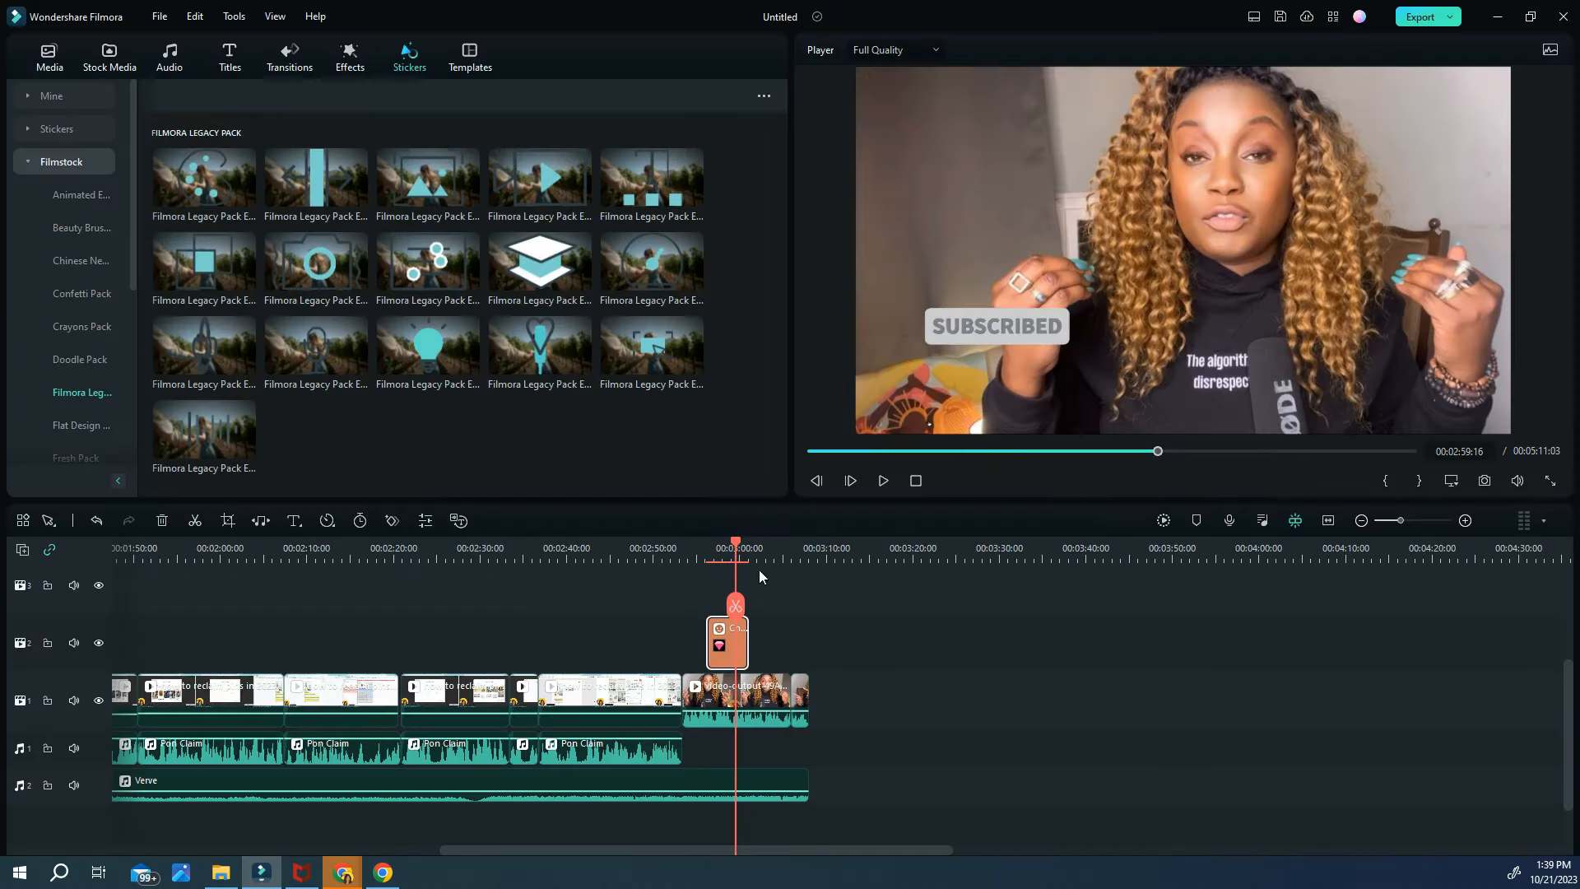
Crop the talking clip at about 32 seconds on video track 1 to a tighter frame around the speaker's face
drag(737, 541, 3, 601)
drag(365, 850, 134, 872)
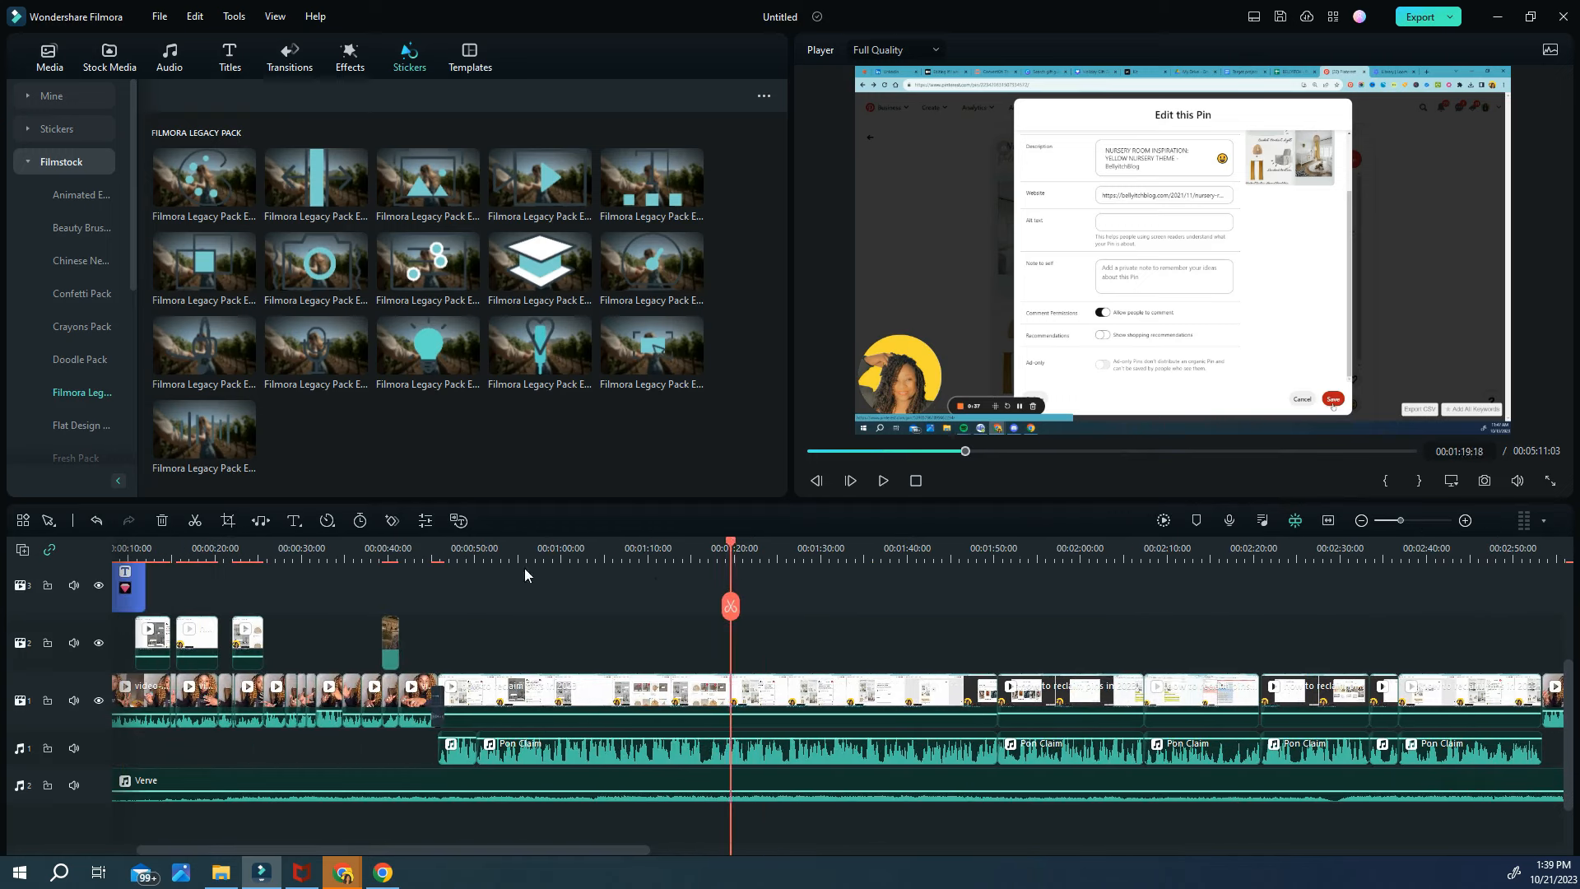
click(293, 551)
click(326, 575)
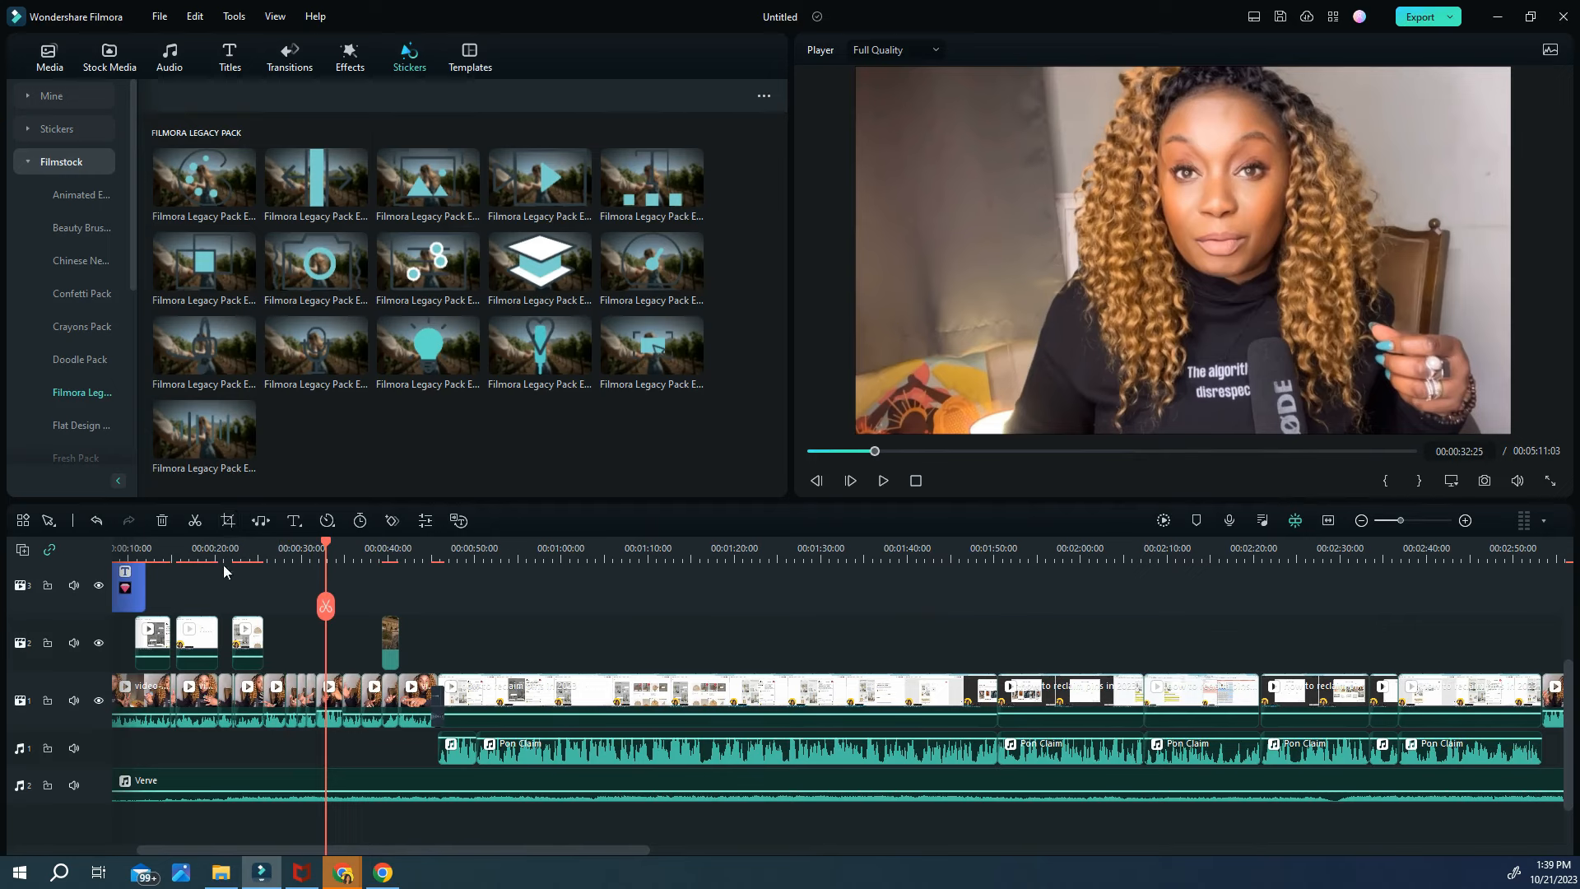
click(227, 522)
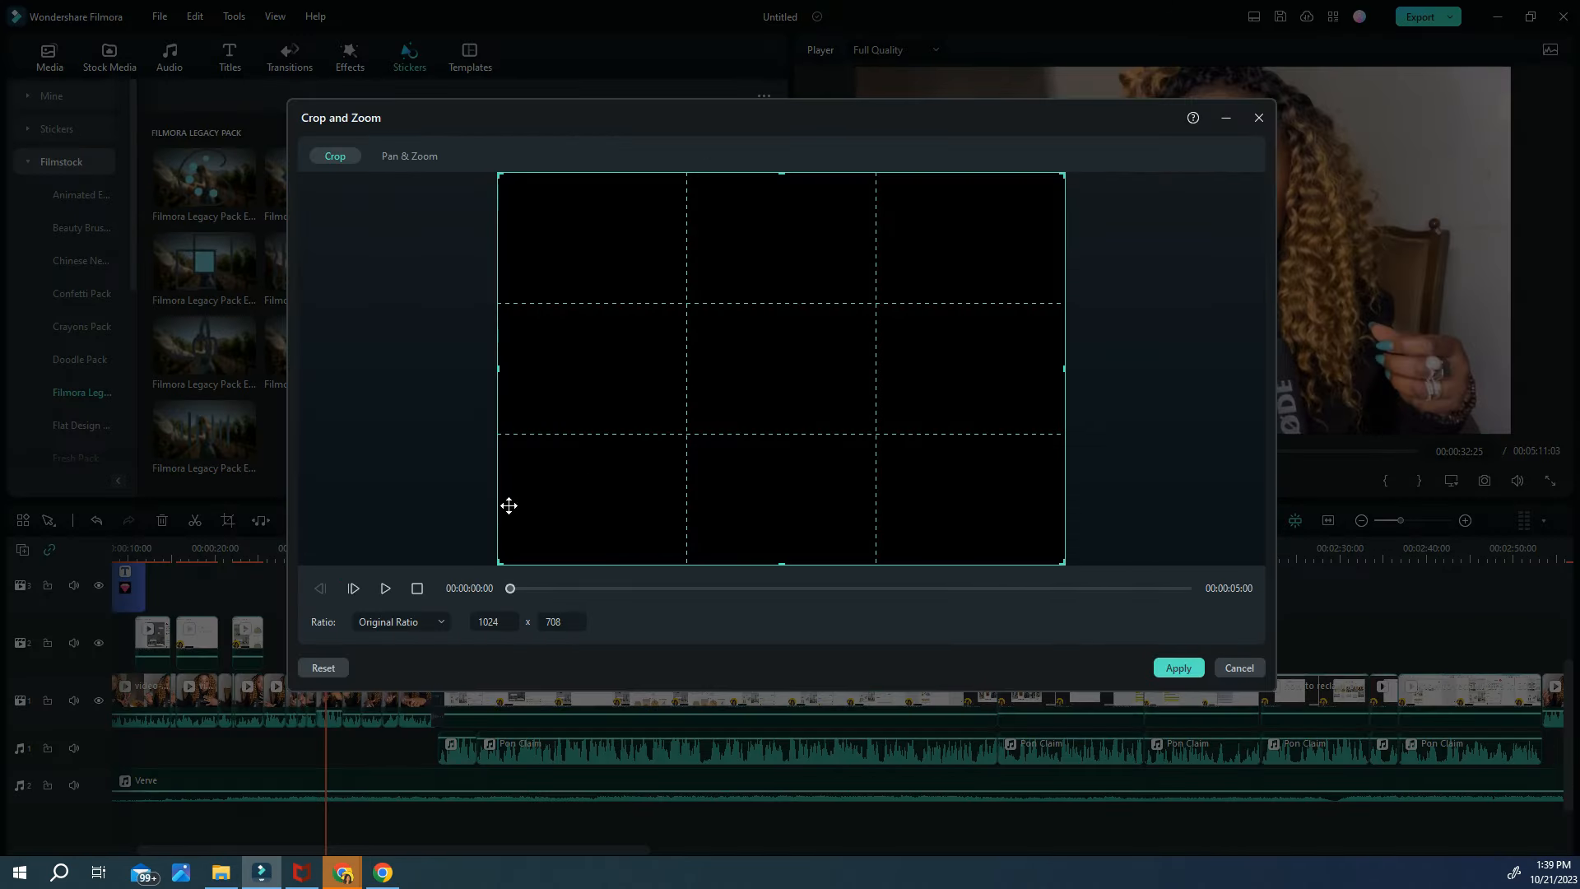
click(1238, 668)
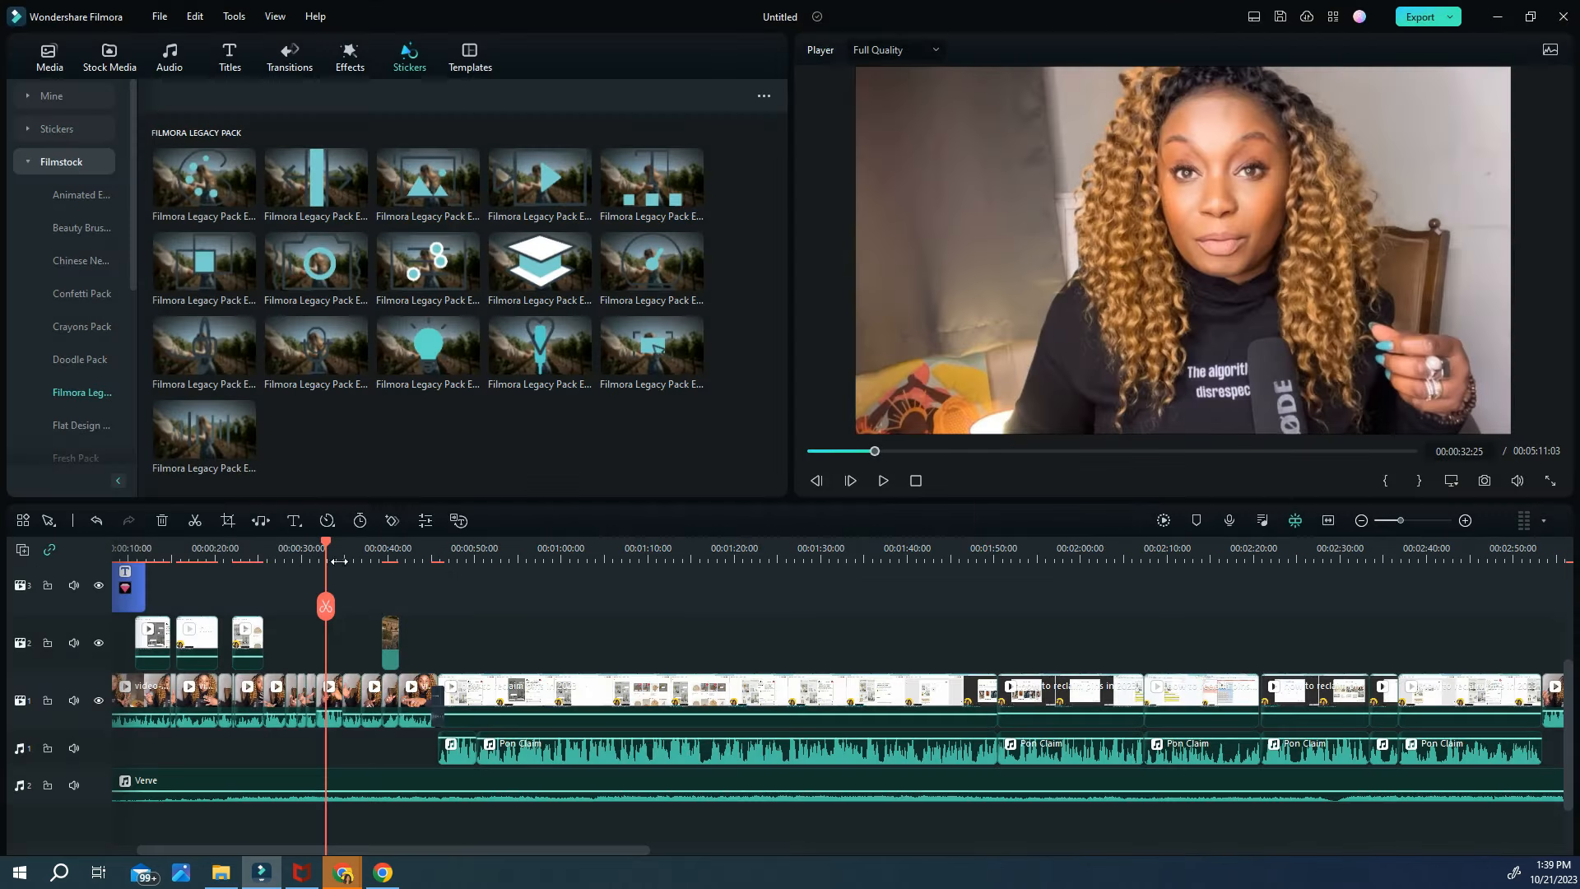
click(329, 698)
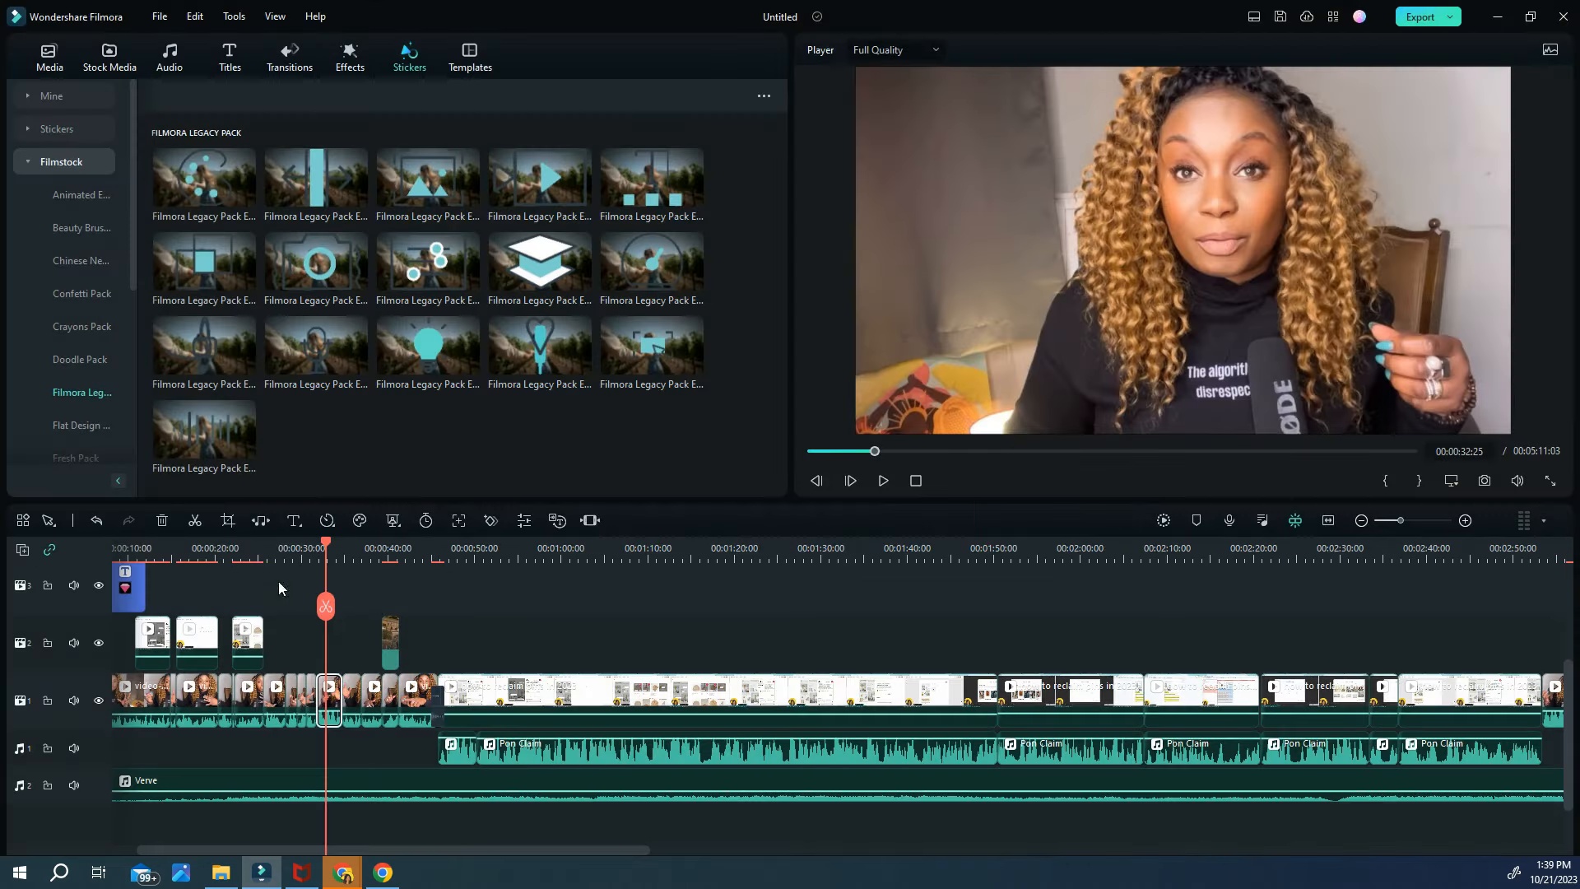
click(229, 520)
drag(433, 563, 559, 493)
drag(962, 328, 856, 301)
click(1179, 667)
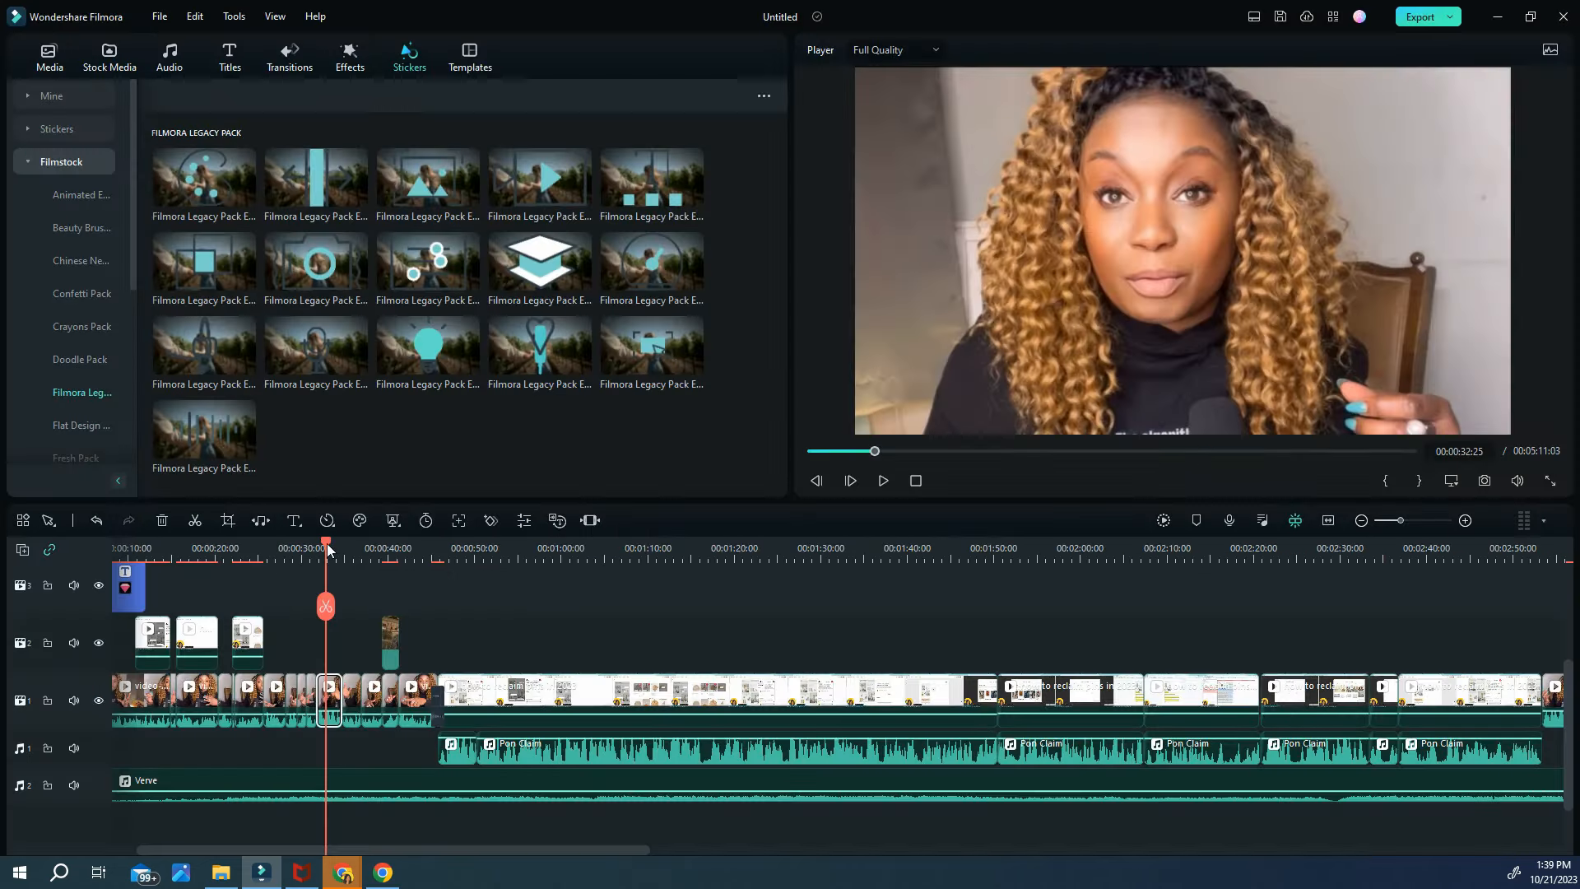
Play the cropped talking clip from just before 32 seconds into the following clips and return the playhead to about 35 seconds
drag(328, 550, 313, 545)
click(885, 480)
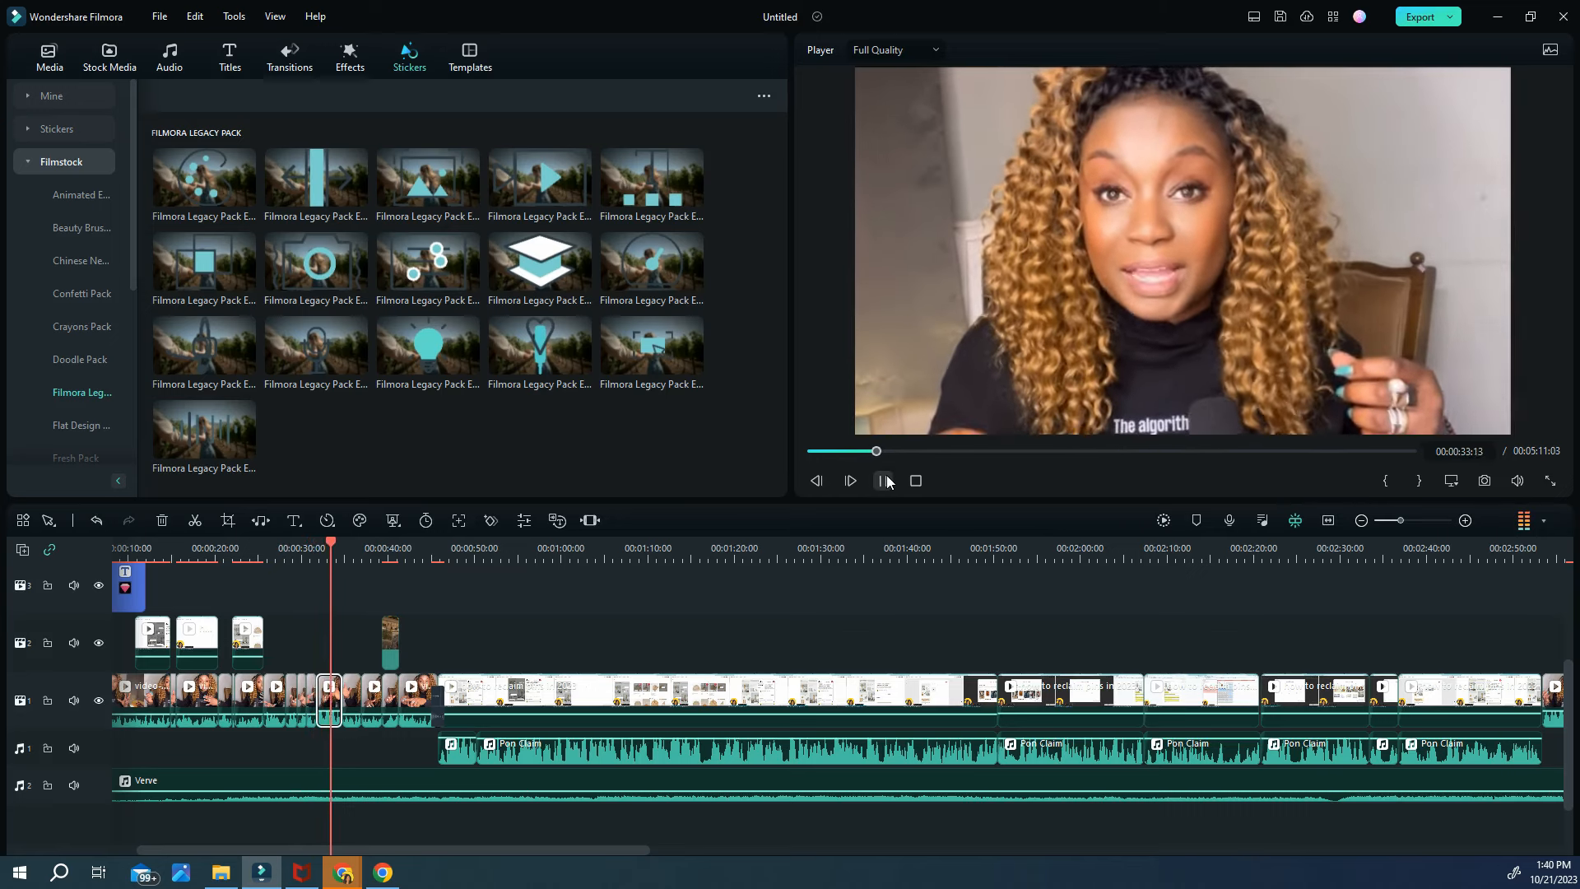
click(883, 480)
click(882, 480)
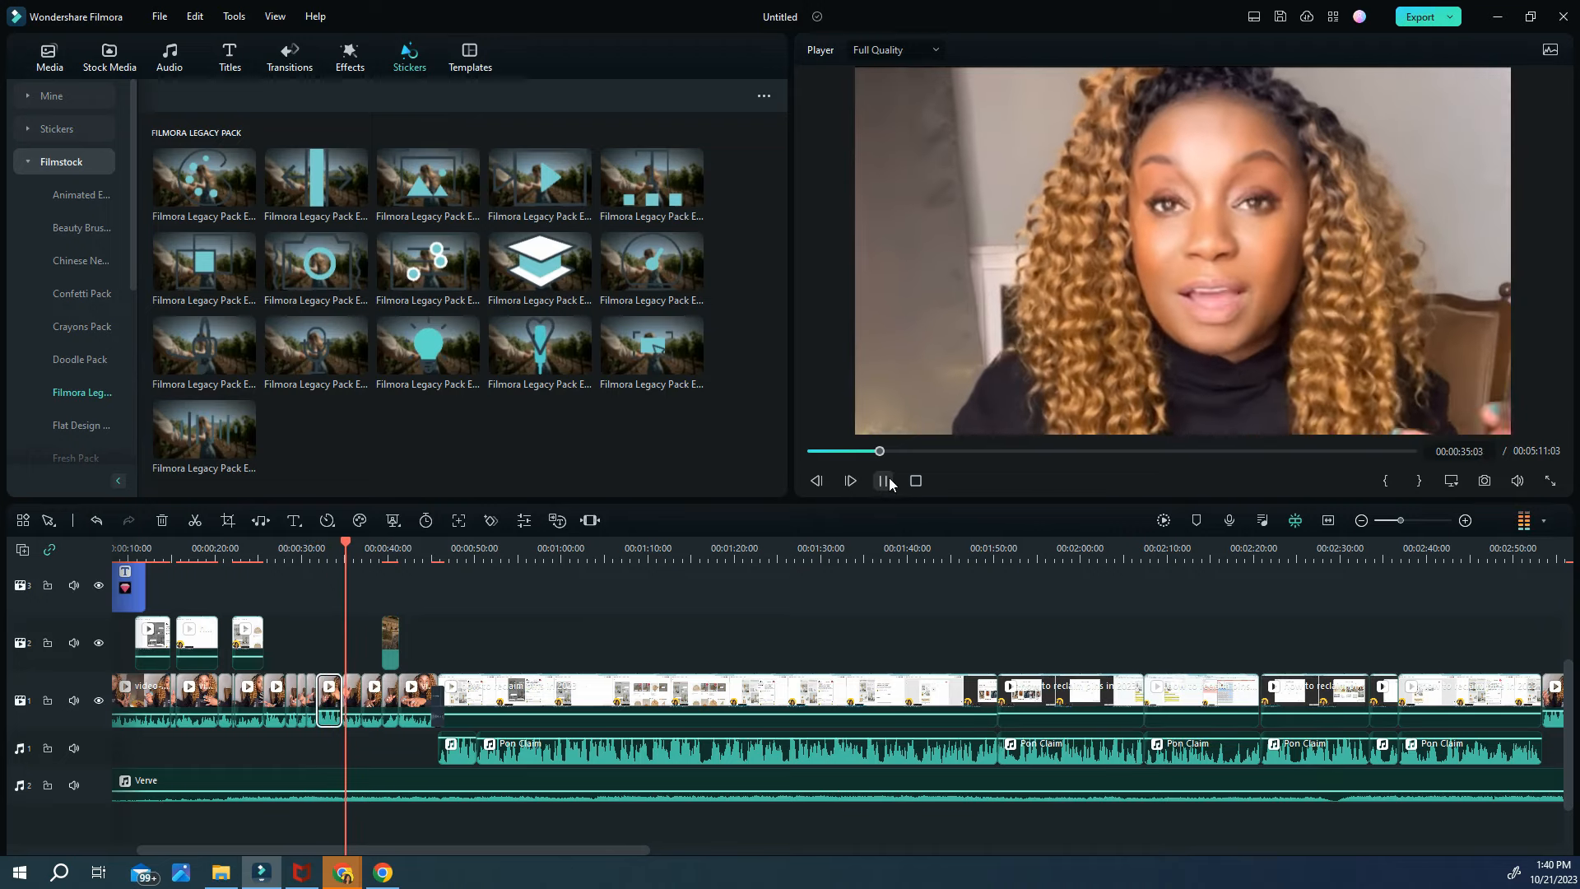
click(887, 479)
drag(365, 546, 351, 547)
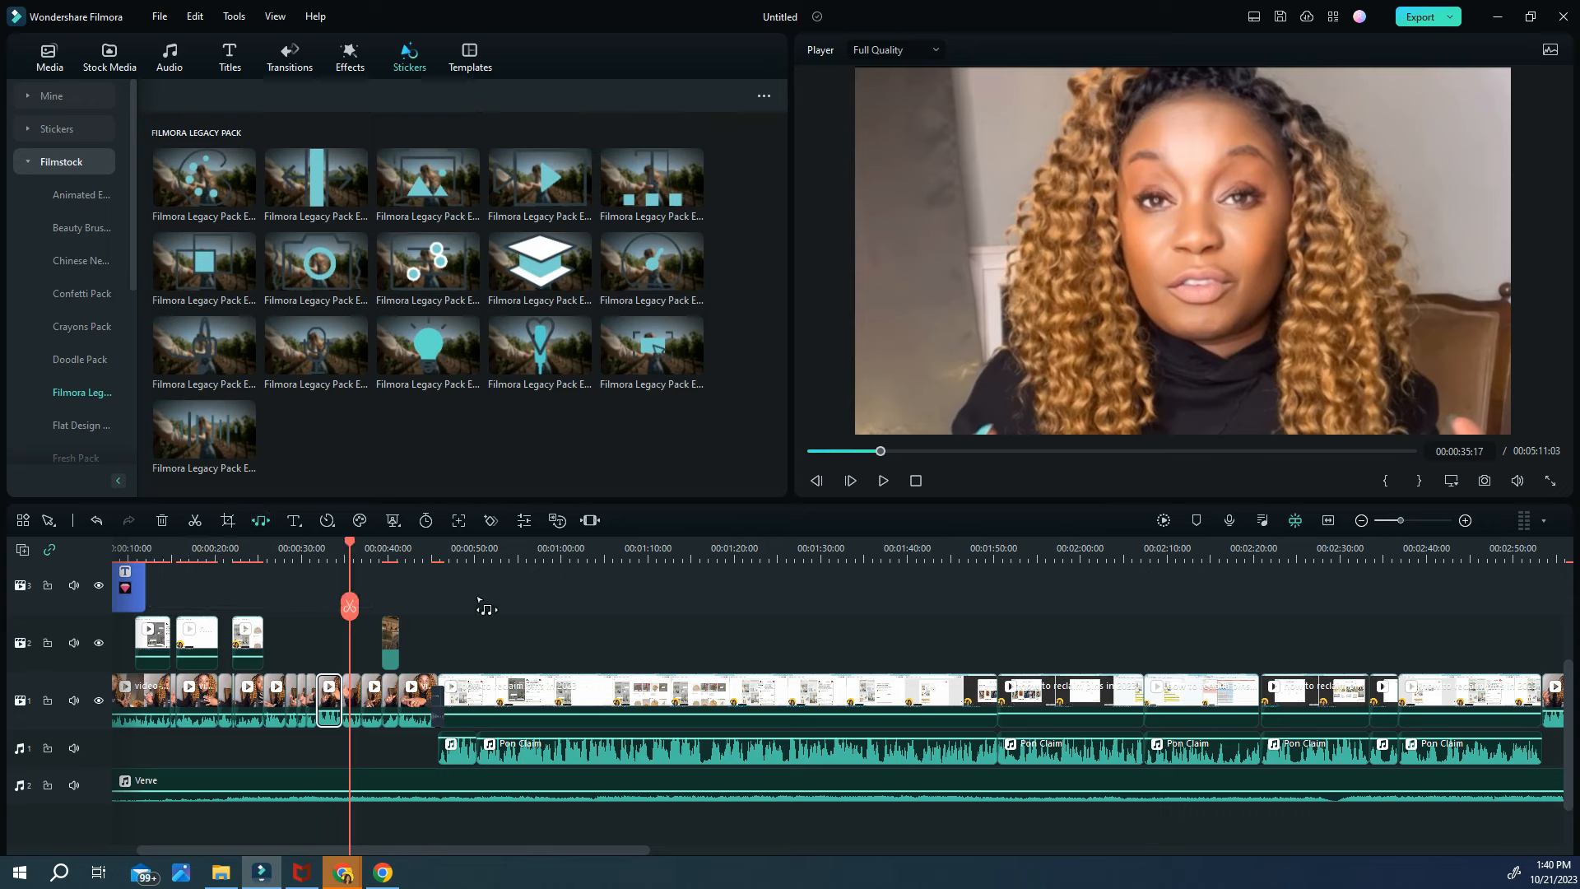
Examine the quick text options and the speed options available for the cropped talking clip
click(297, 523)
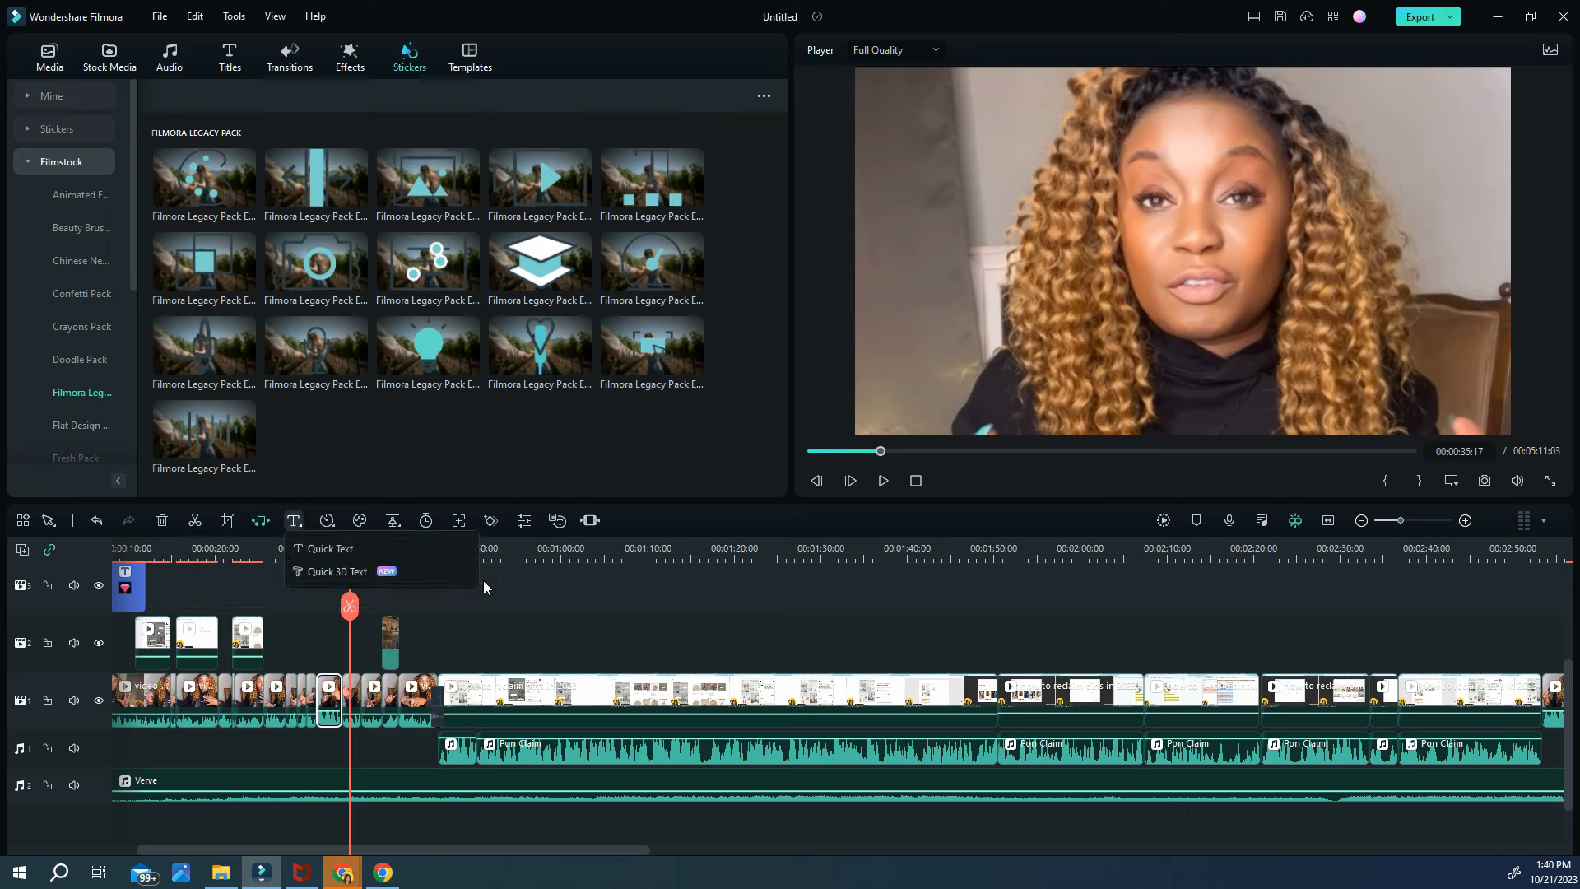
click(331, 523)
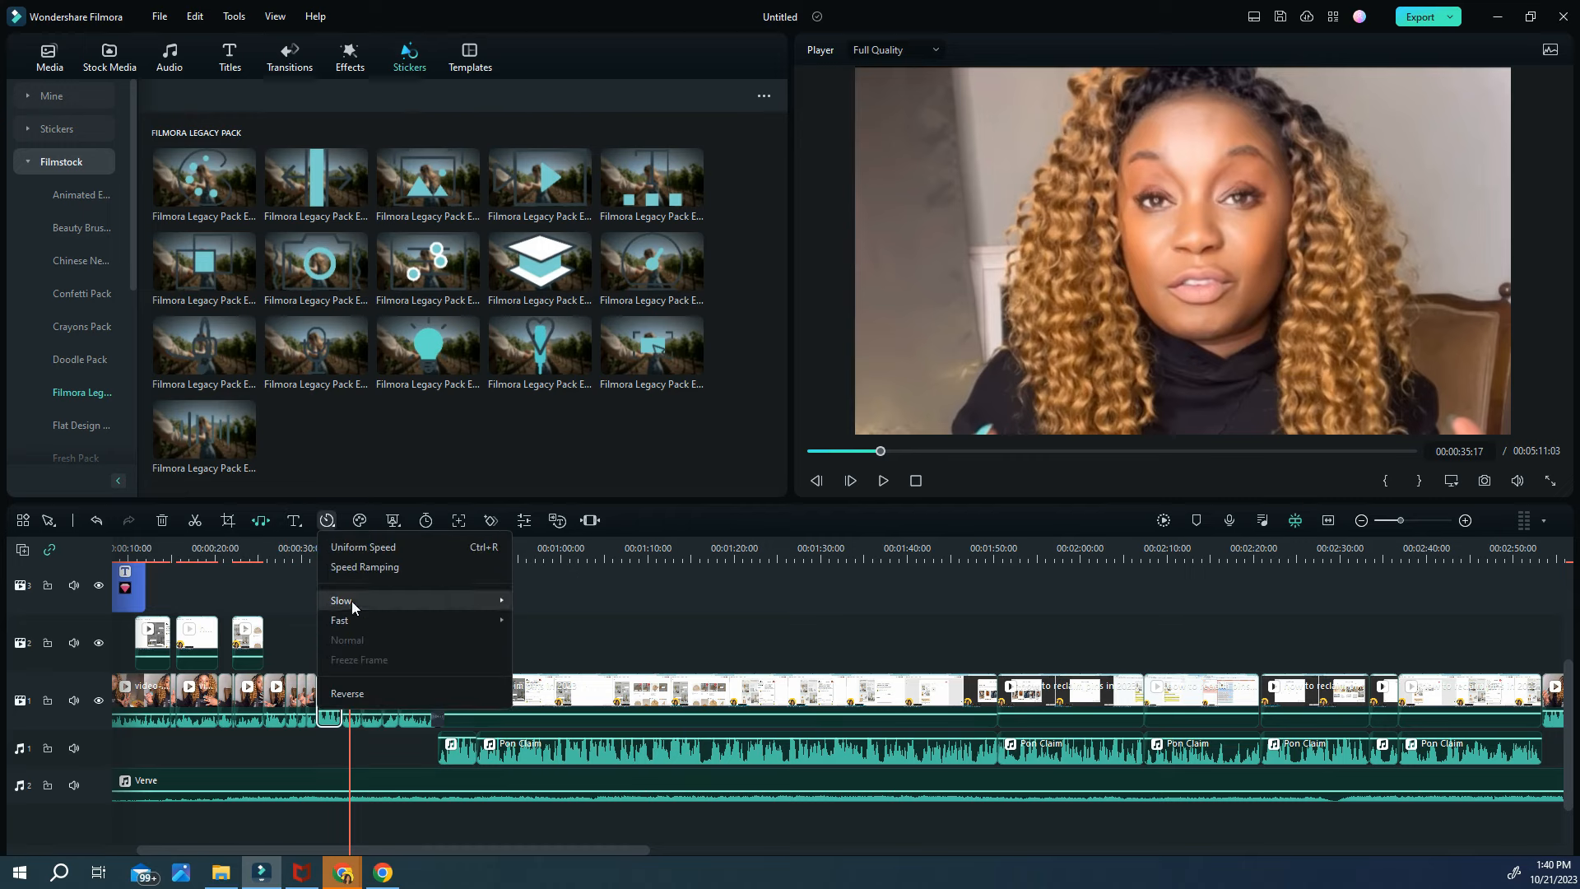
click(354, 521)
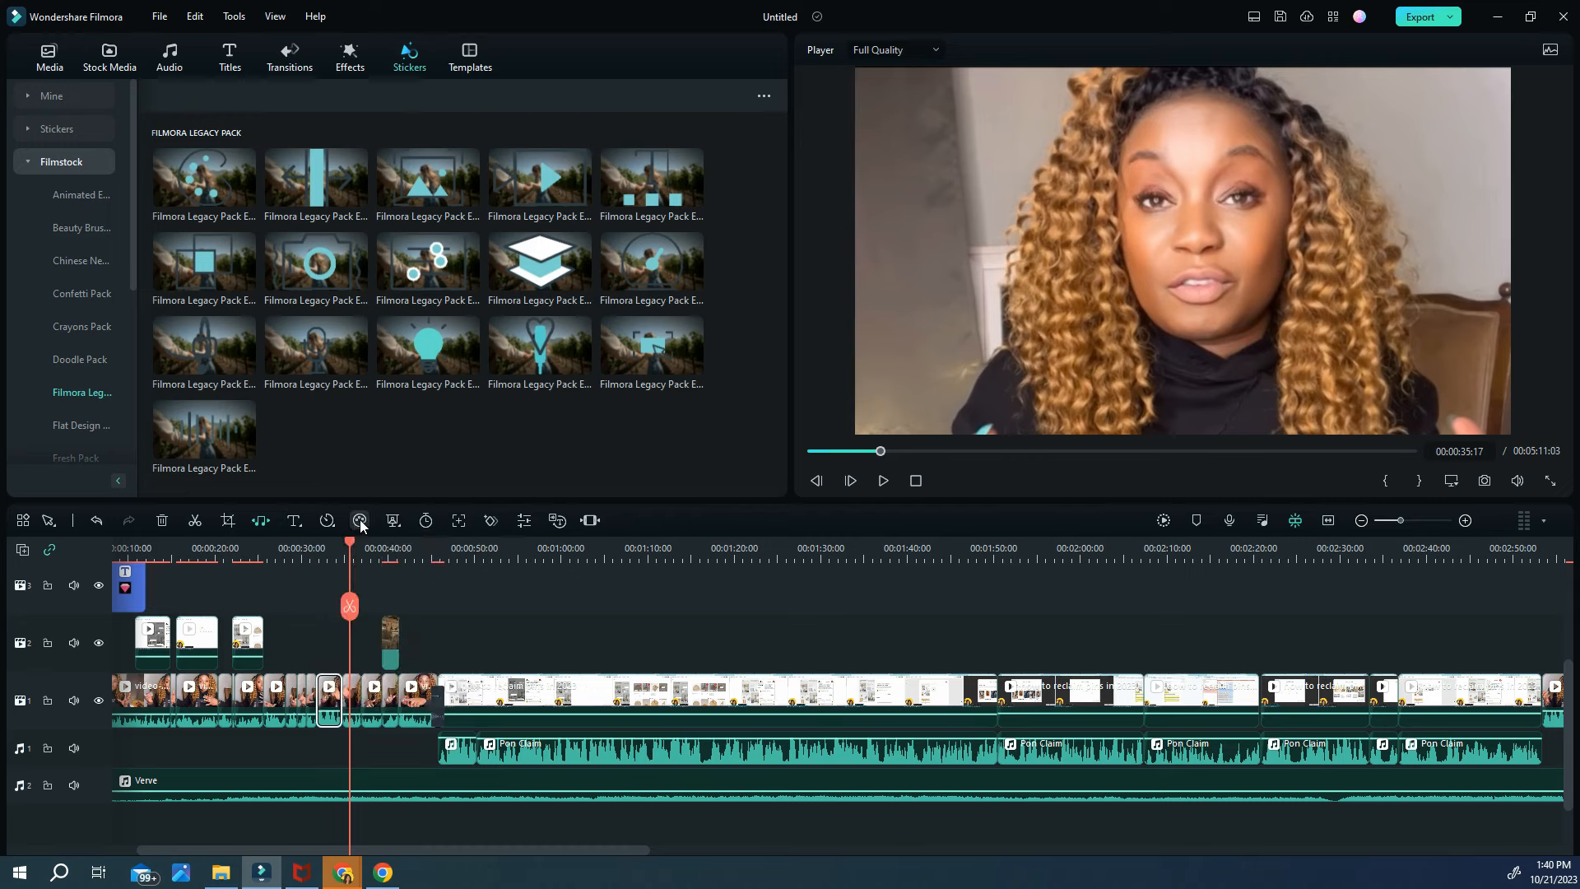